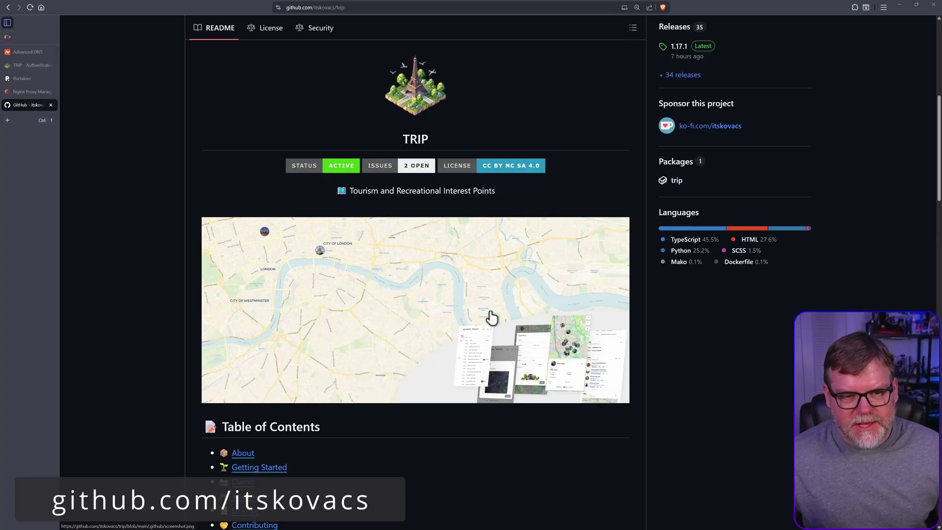
Scroll the current page up and down before switching to TRIP.
scroll(416, 351, down, 2)
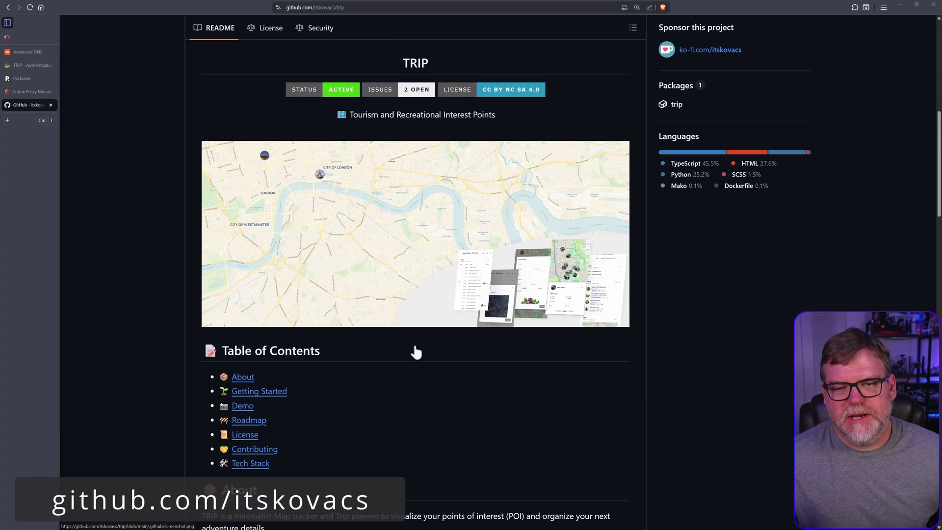
scroll(416, 351, down, 3)
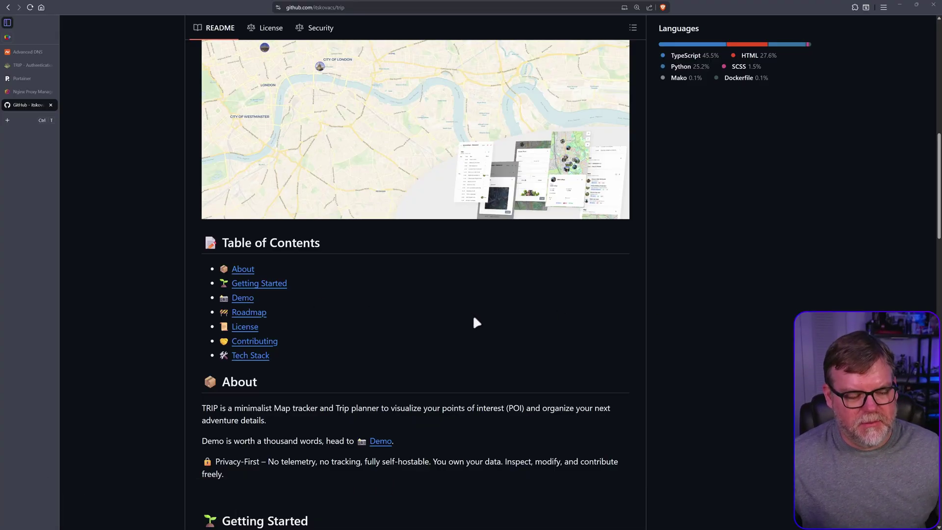
scroll(488, 368, down, 3)
scroll(487, 367, up, 10)
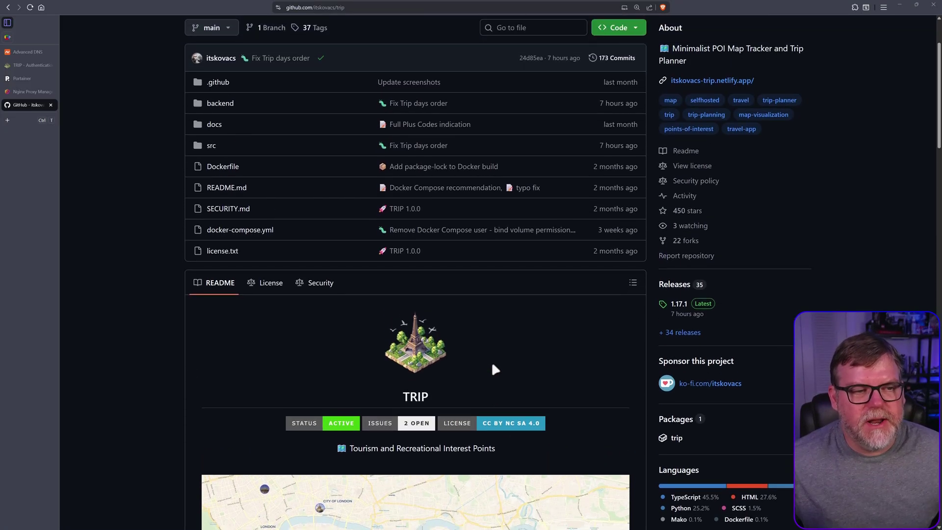
scroll(492, 361, down, 8)
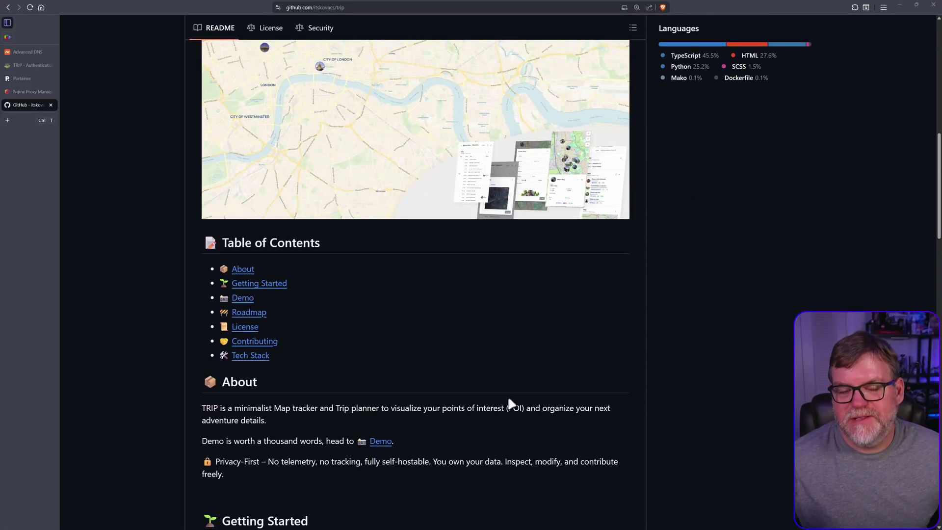
scroll(508, 400, down, 8)
scroll(506, 404, down, 9)
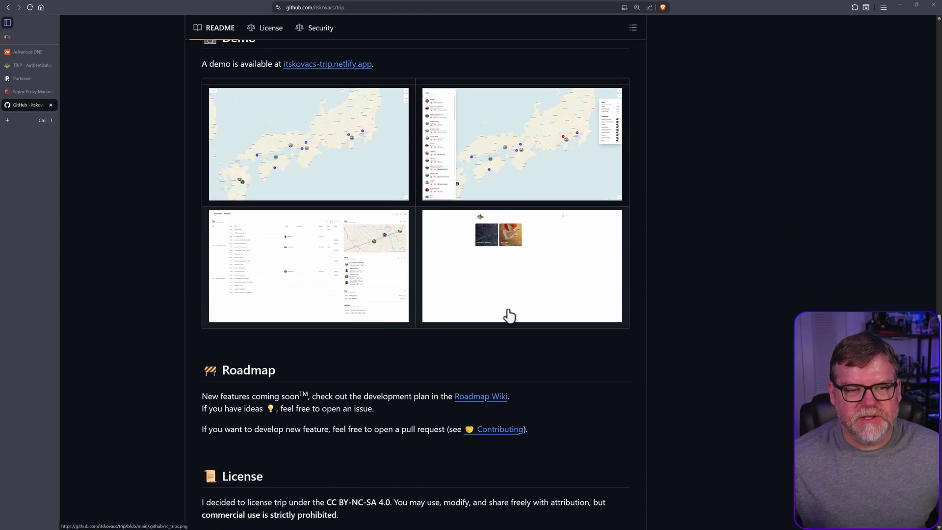
scroll(569, 326, down, 4)
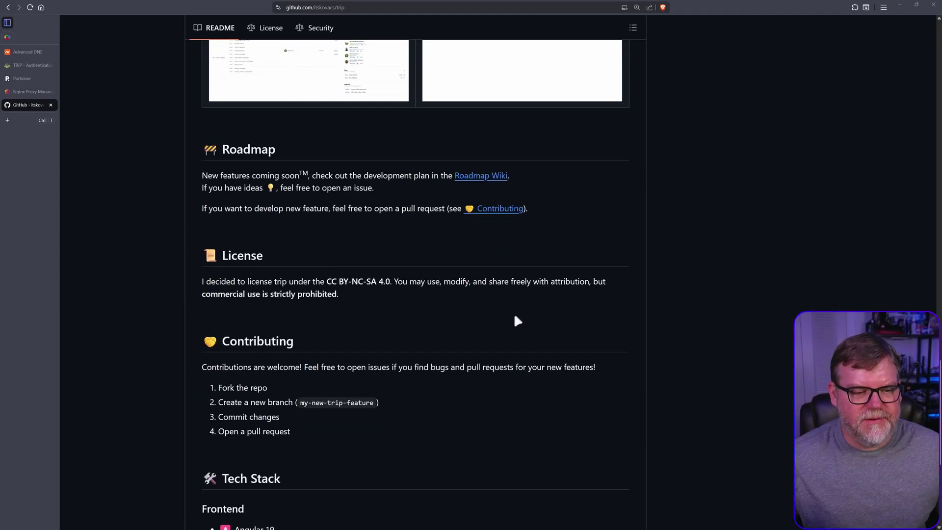
scroll(512, 319, up, 1)
scroll(510, 322, up, 5)
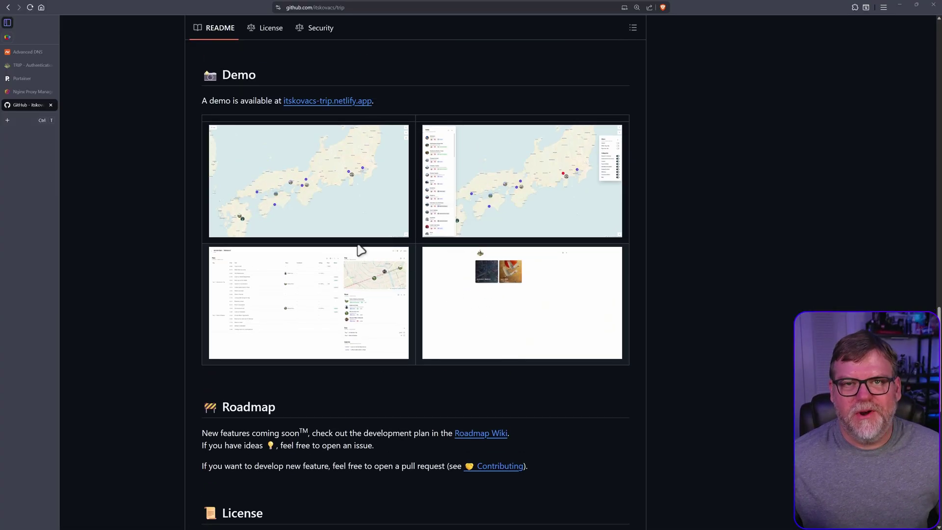
scroll(363, 362, down, 10)
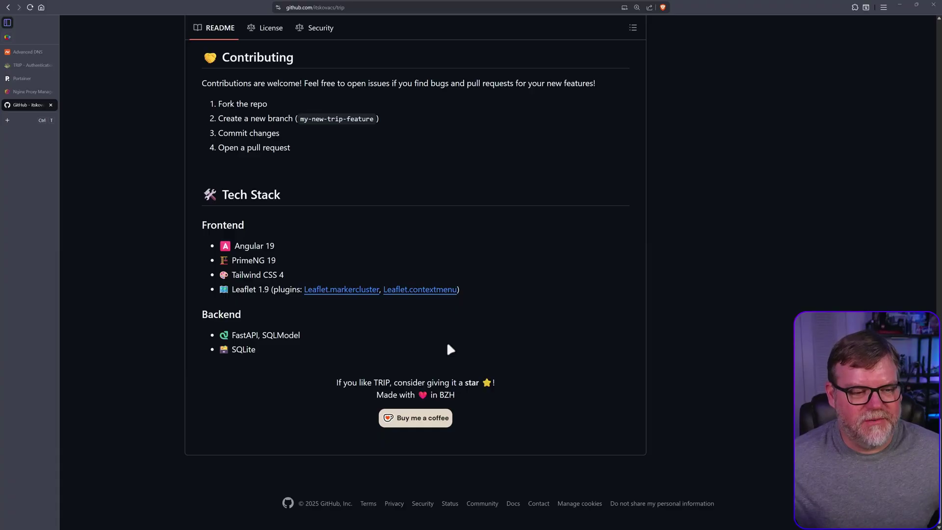
scroll(449, 344, up, 4)
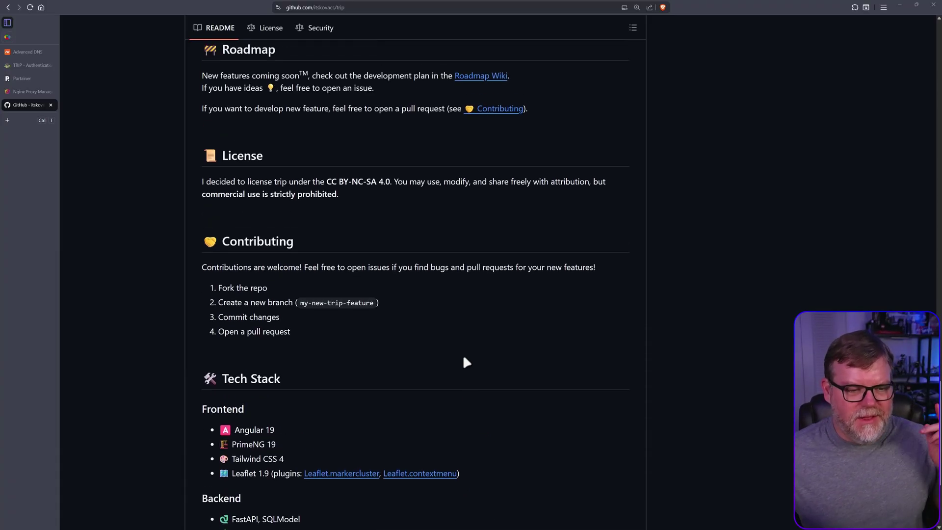
scroll(465, 362, up, 3)
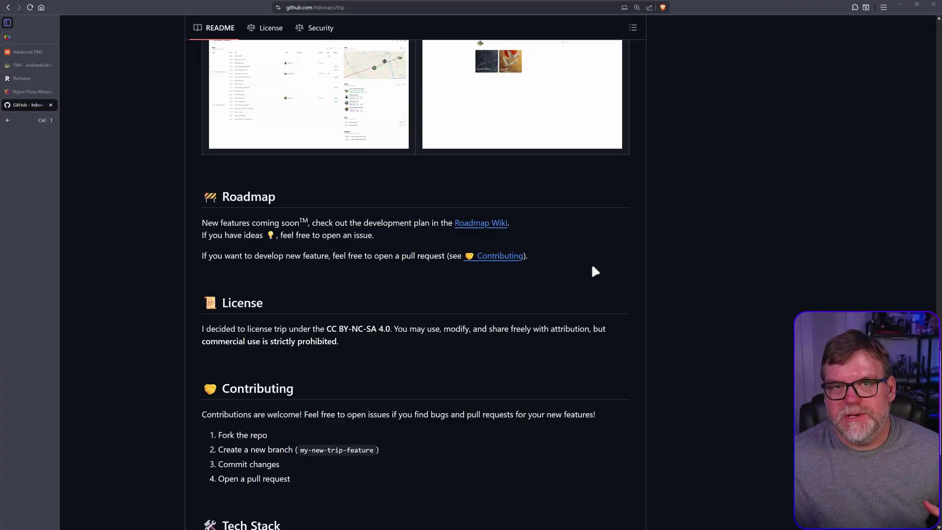
scroll(595, 271, up, 3)
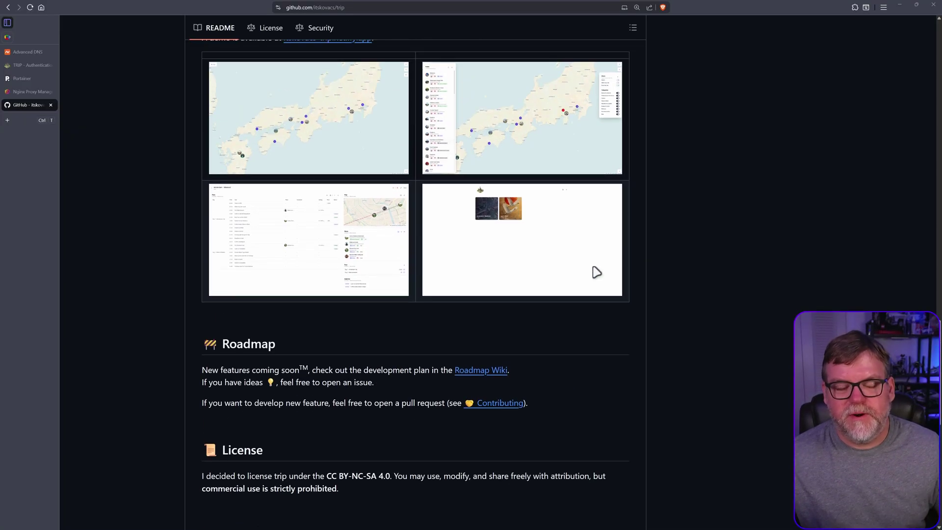
scroll(617, 277, up, 1)
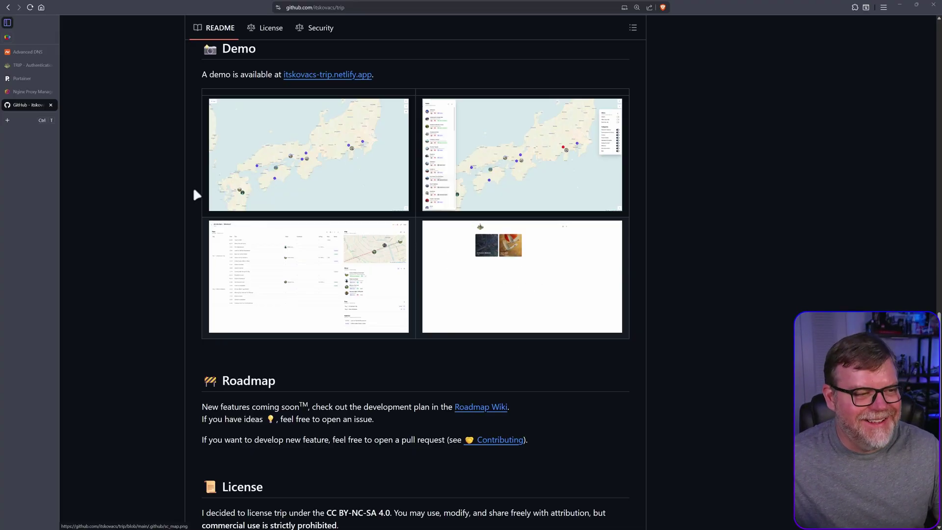
Sign in to TRIP with the test username and zoom the map out to the southeastern US.
click(19, 64)
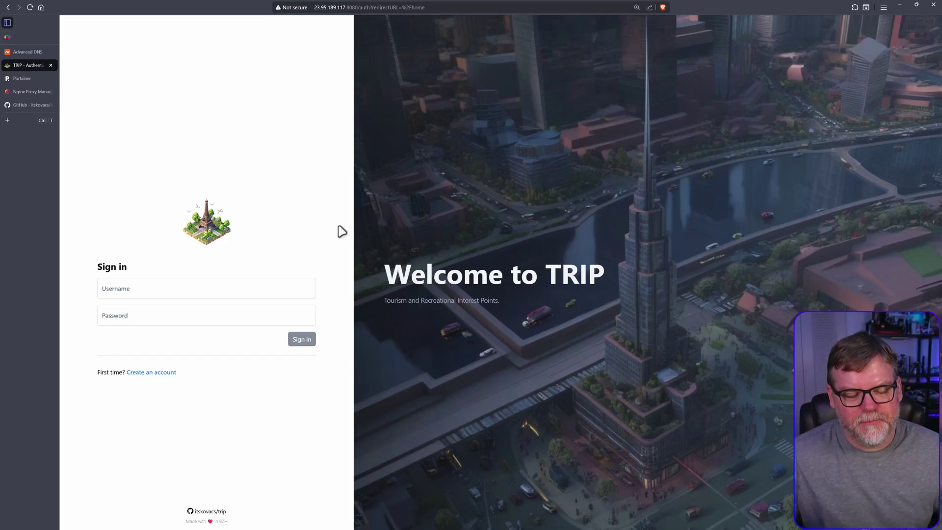
click(190, 283)
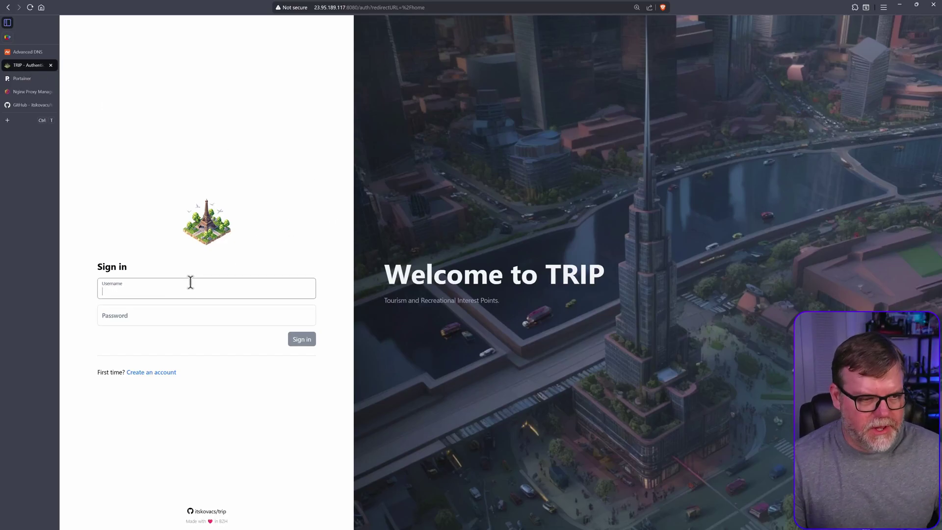
text(ben)
text(test)
key(Return)
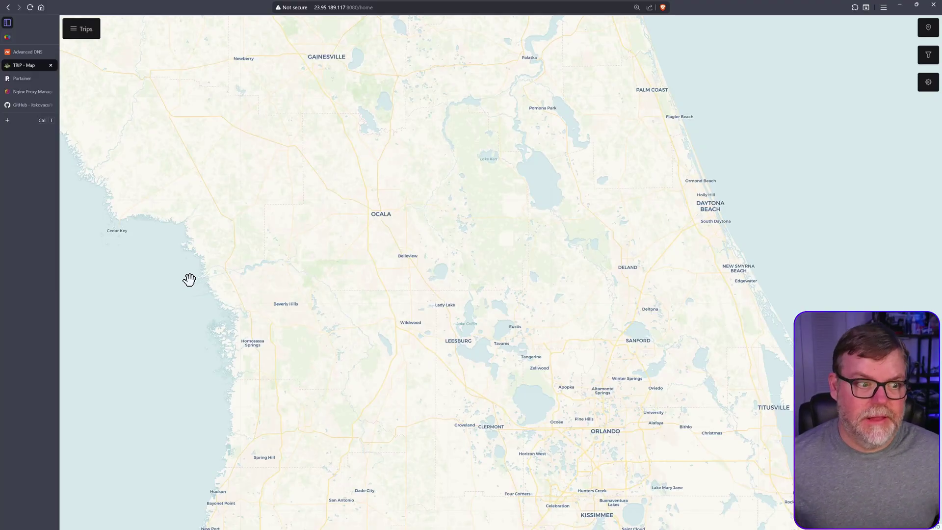
scroll(439, 322, down, 2)
scroll(436, 320, down, 3)
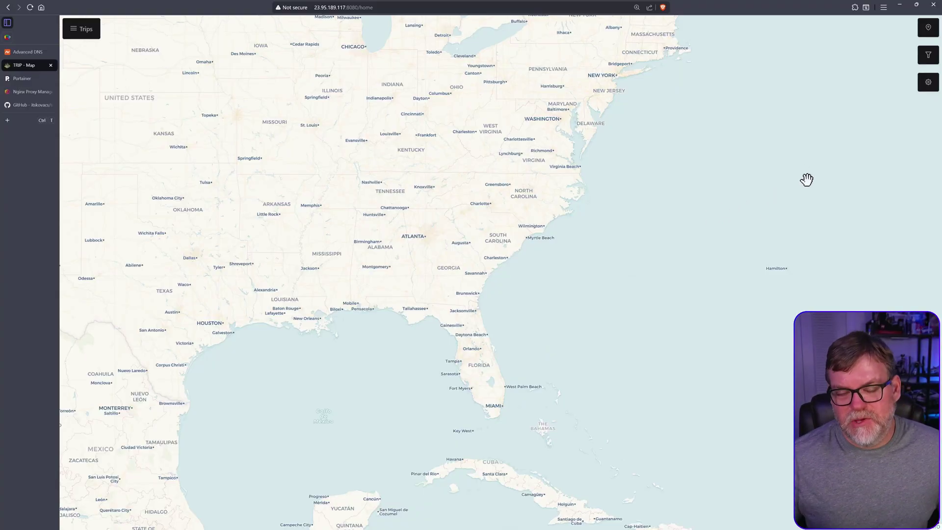
Check for updates (TRIP 1.17.1 available) and export a backup as TRIP_backup_2025-09-30.json.
click(929, 83)
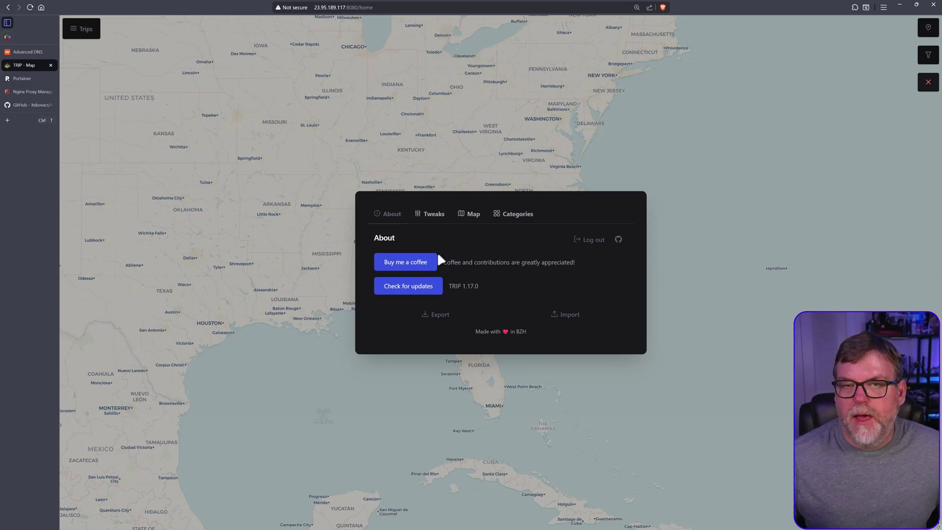
click(427, 287)
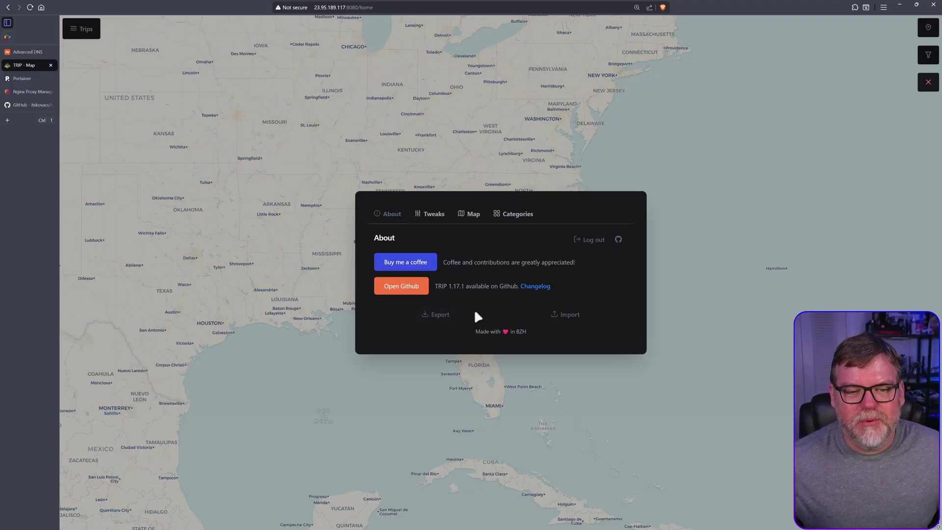
click(563, 316)
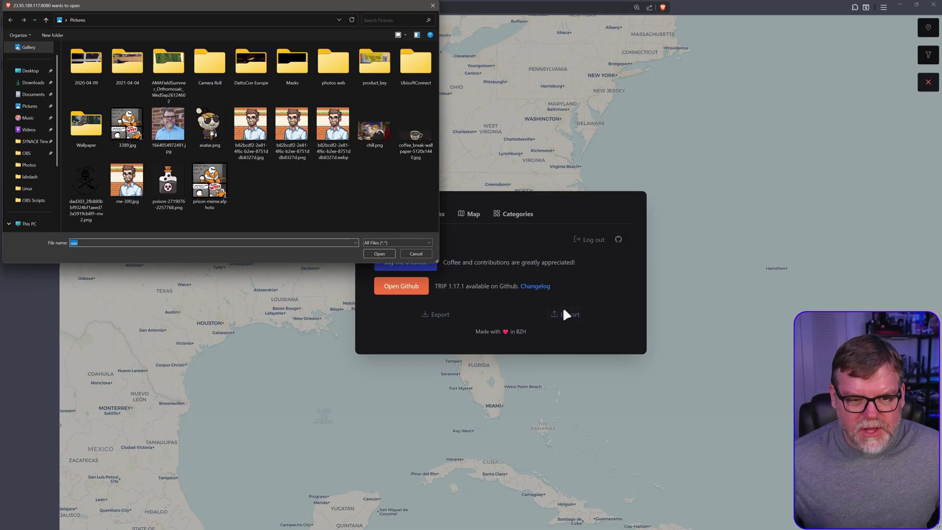
click(419, 253)
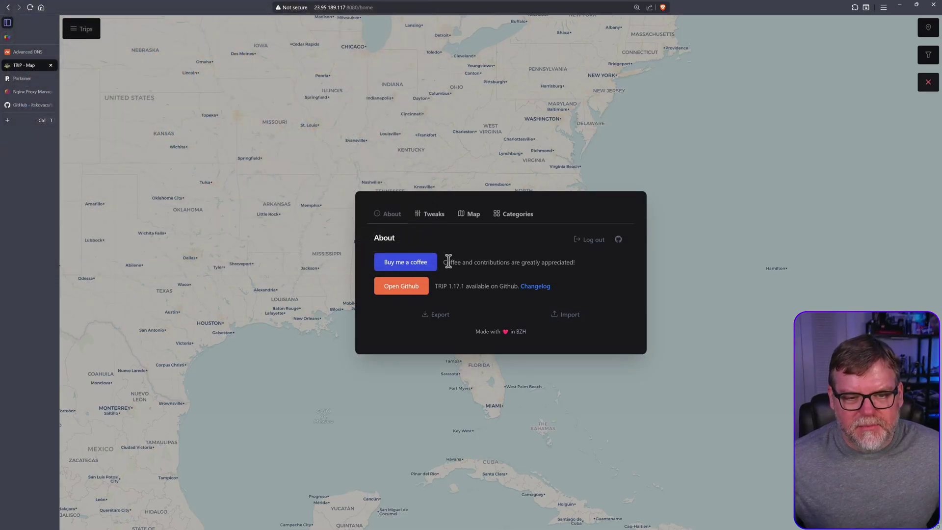
click(440, 317)
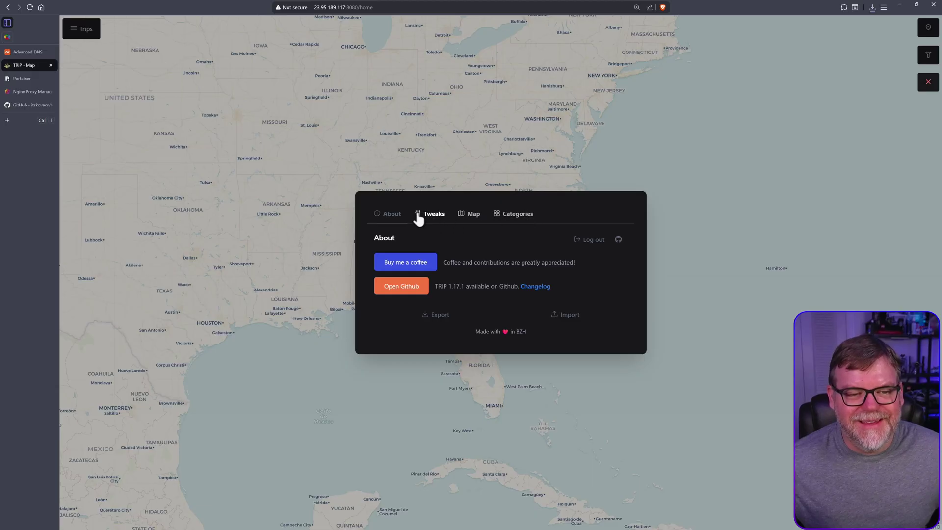
Toggle dark mode, inspect the currency field, and view the default map latitude, longitude and tile layer.
click(426, 215)
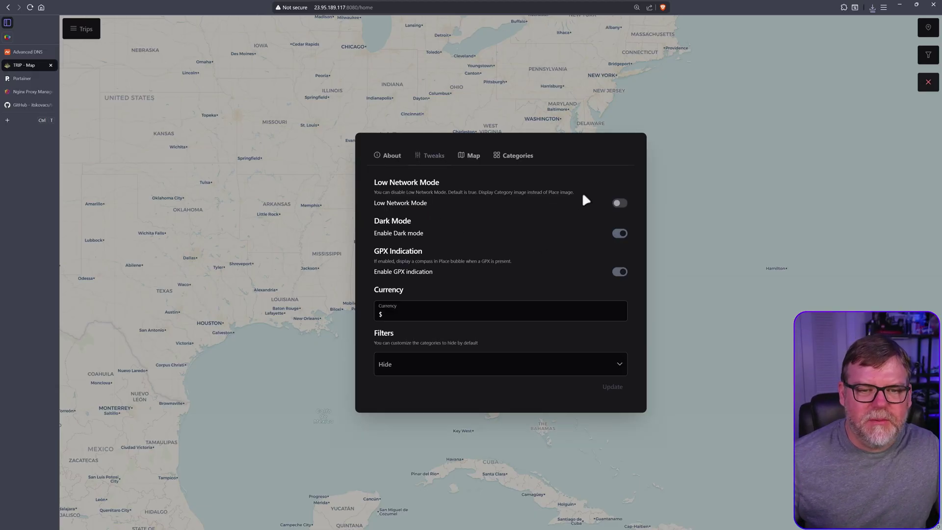
click(619, 234)
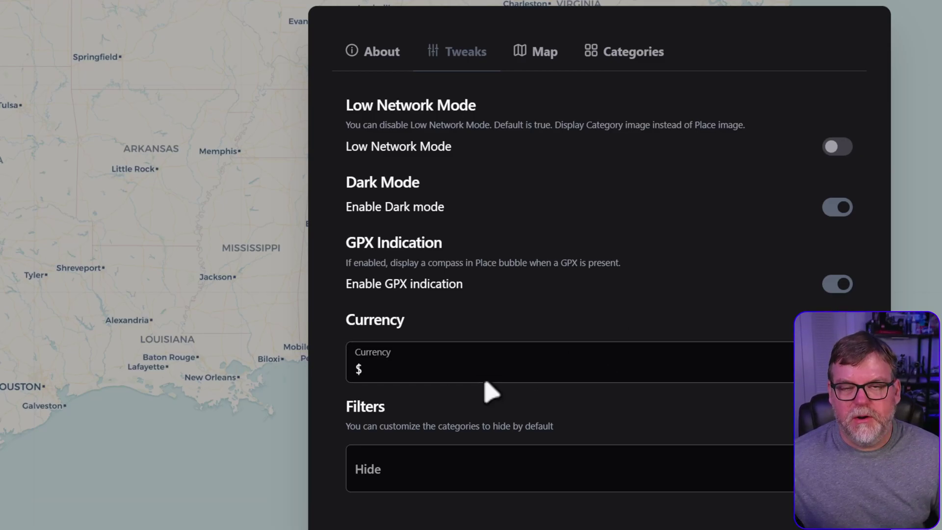
click(362, 370)
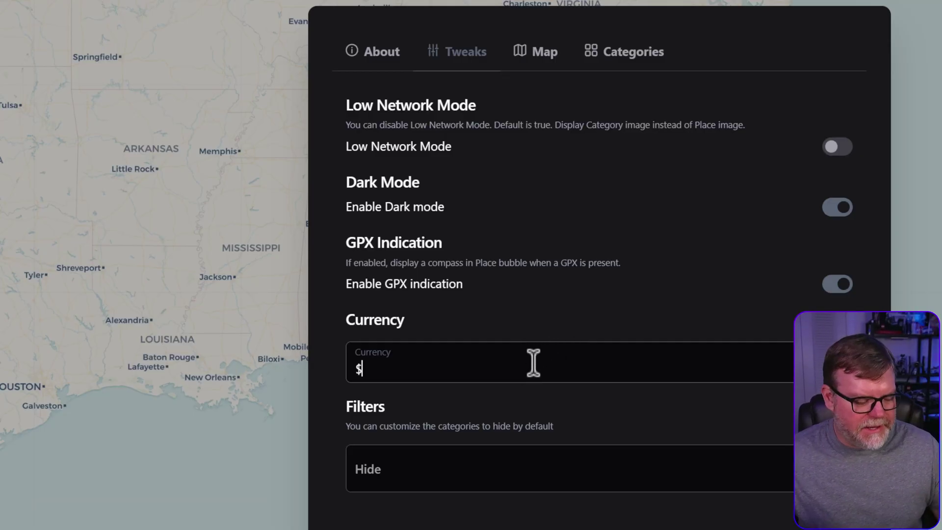
click(545, 52)
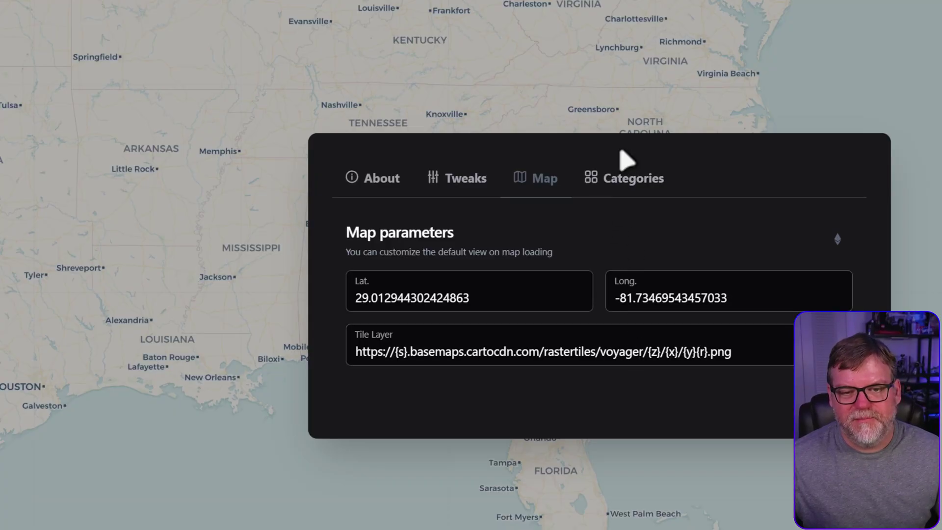
Browse the place categories, abandon a new category, and close the settings dialog.
click(640, 181)
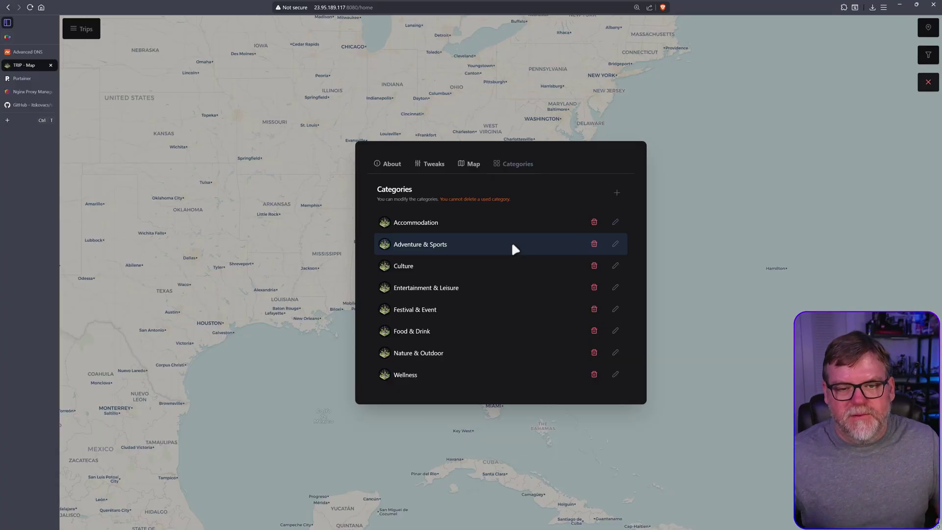
click(615, 192)
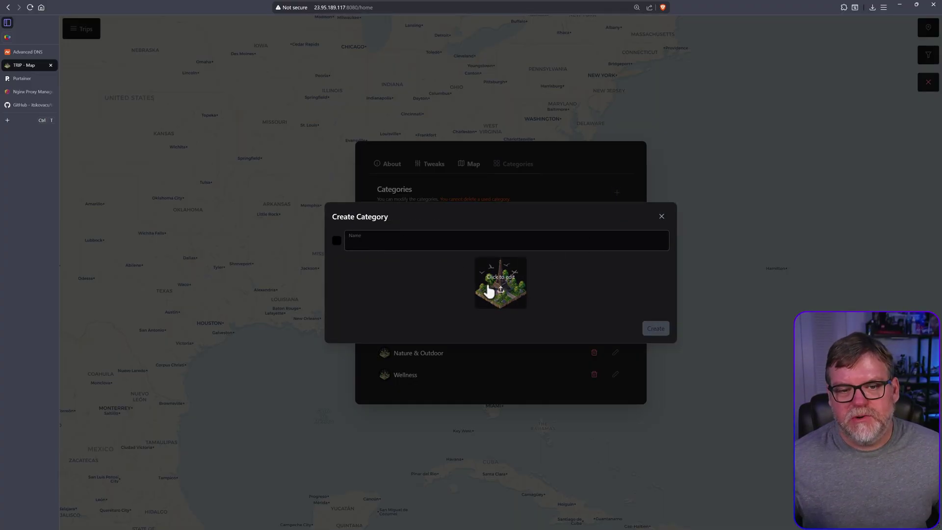
click(661, 216)
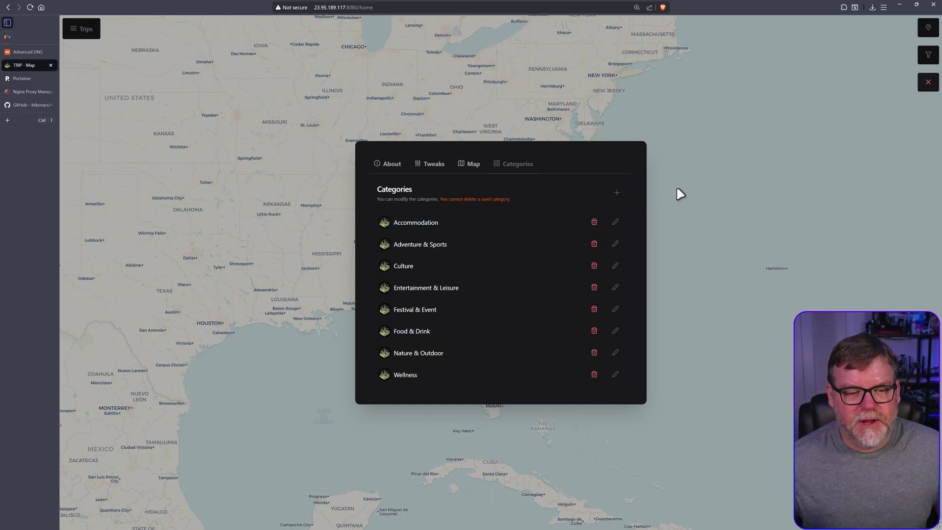
right_click(691, 154)
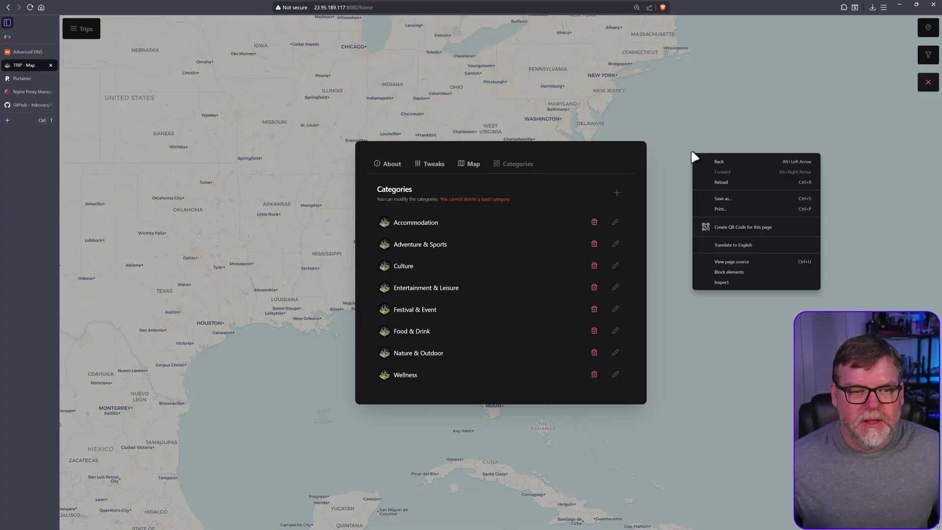
click(705, 146)
click(928, 82)
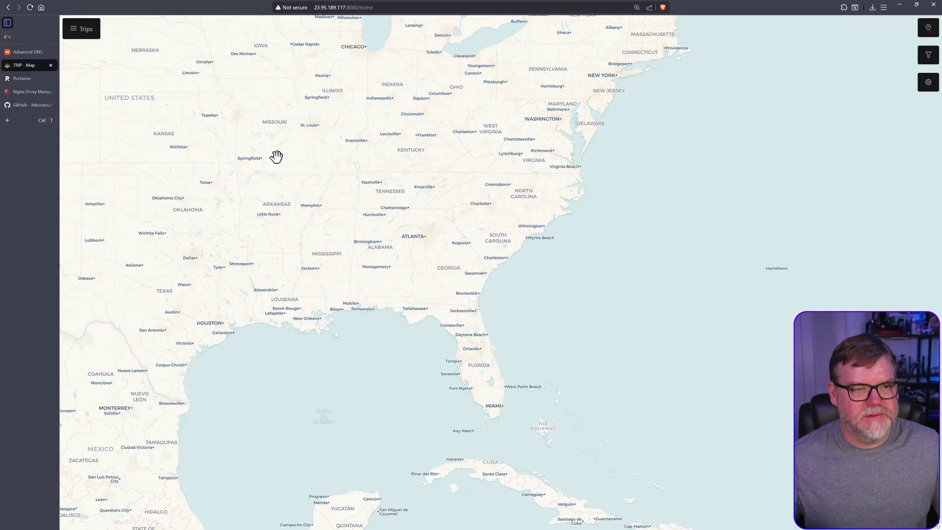
Pan and zoom the map in on Ohio and Indiana around Dayton and Columbus.
drag(422, 126, 430, 251)
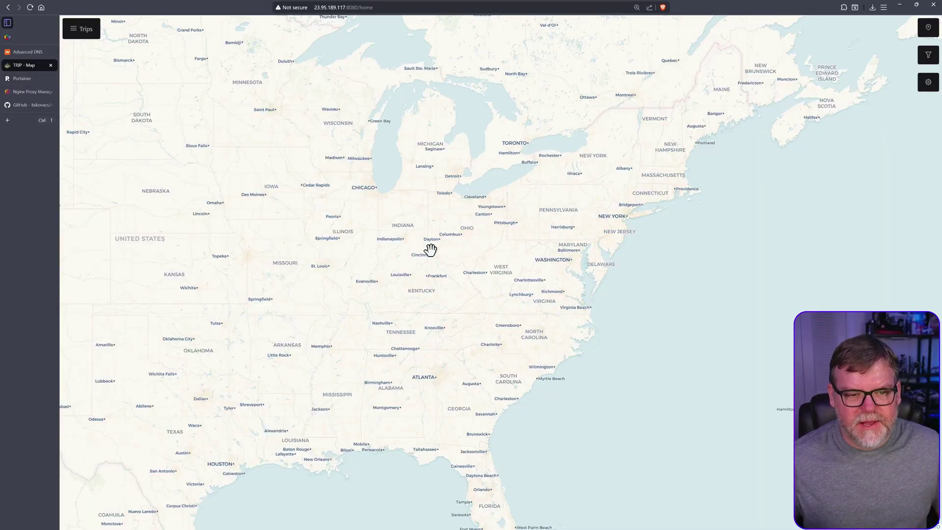
scroll(440, 252, up, 2)
scroll(442, 241, up, 2)
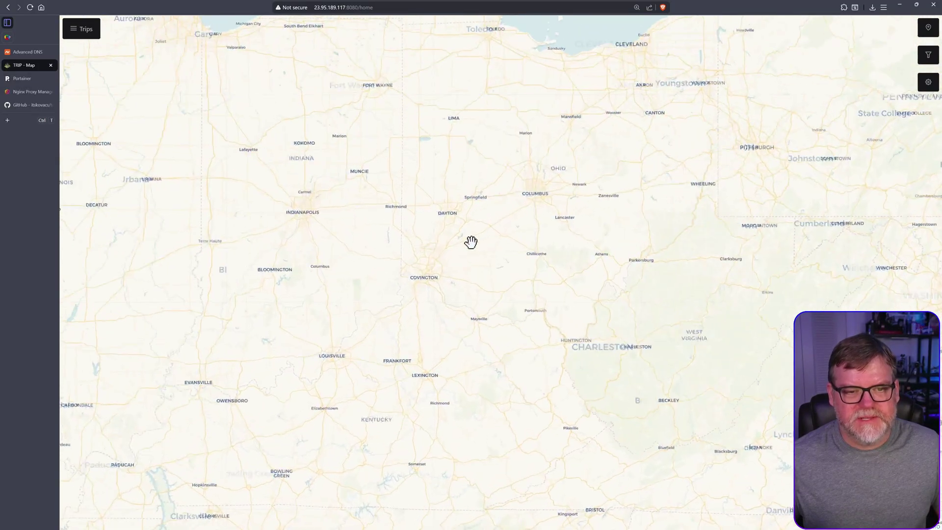
drag(471, 242, 471, 265)
scroll(448, 309, up, 2)
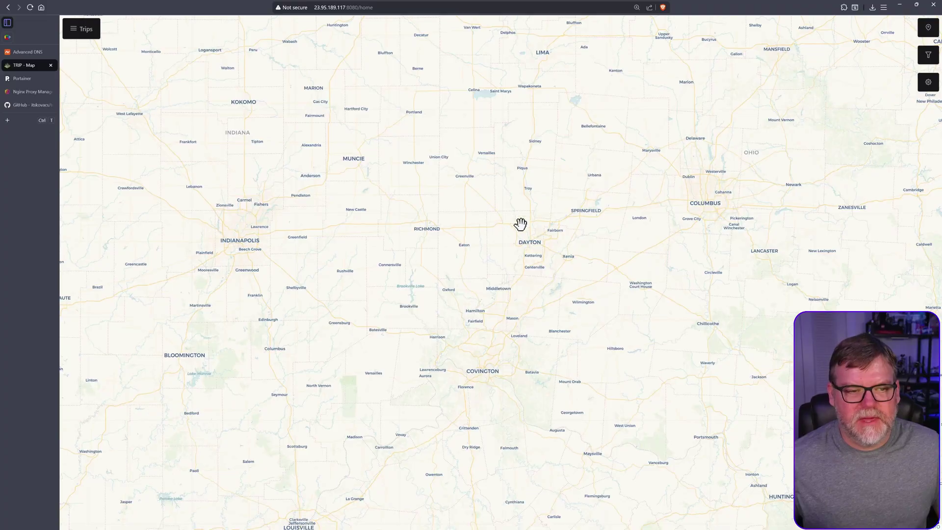
scroll(400, 244, down, 2)
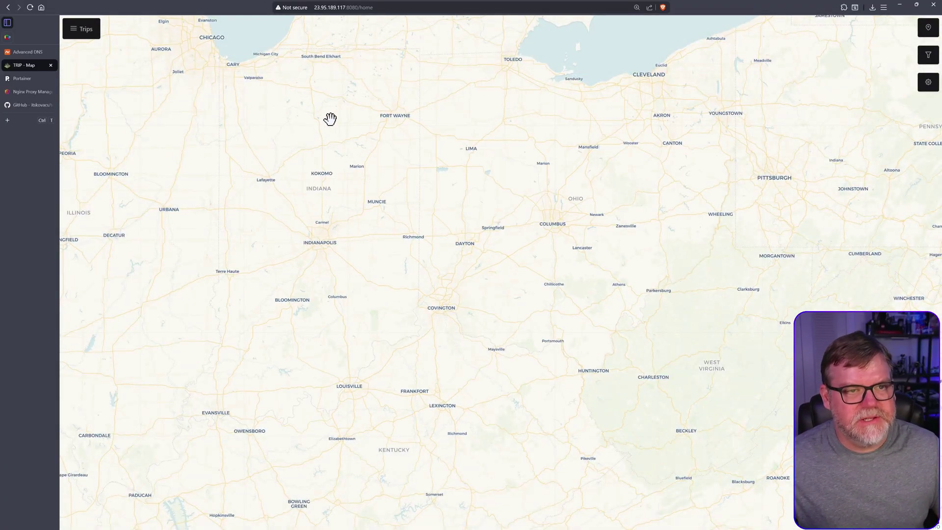
key(ctrl+t)
Open Google Maps and find the Cincinnati Art Museum place page.
text(maps)
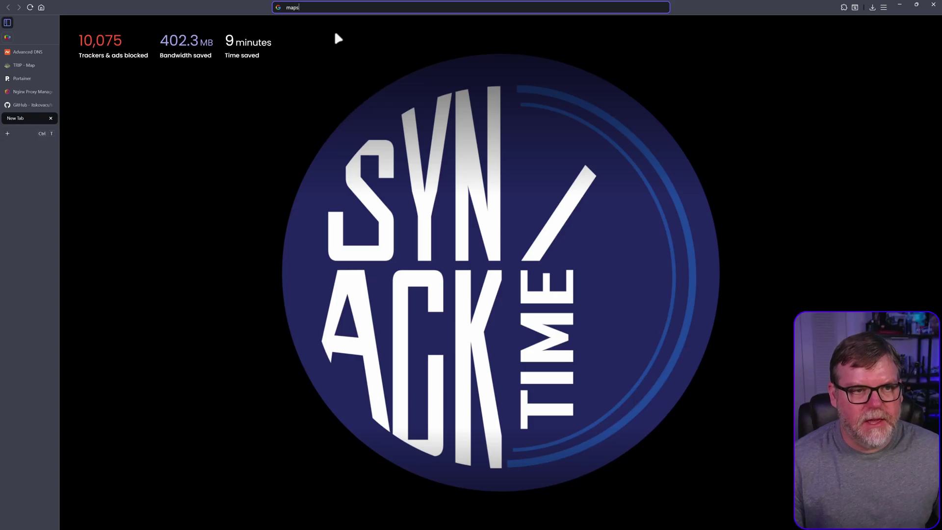
text(.google.)
key(Return)
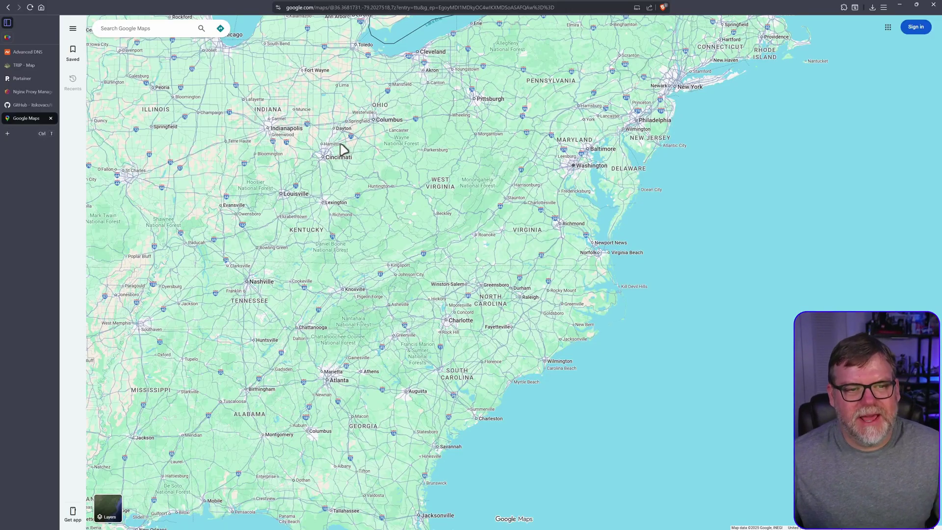
drag(302, 132, 447, 181)
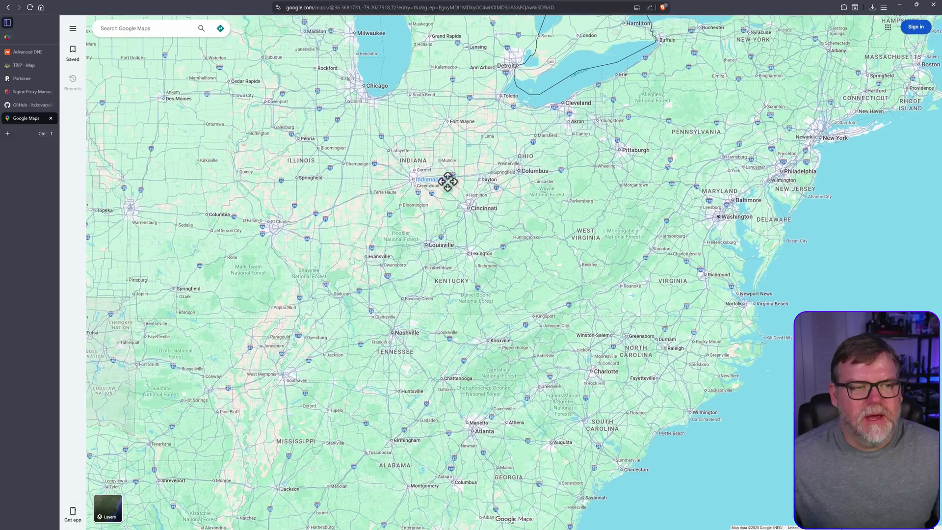
click(164, 28)
text(citi)
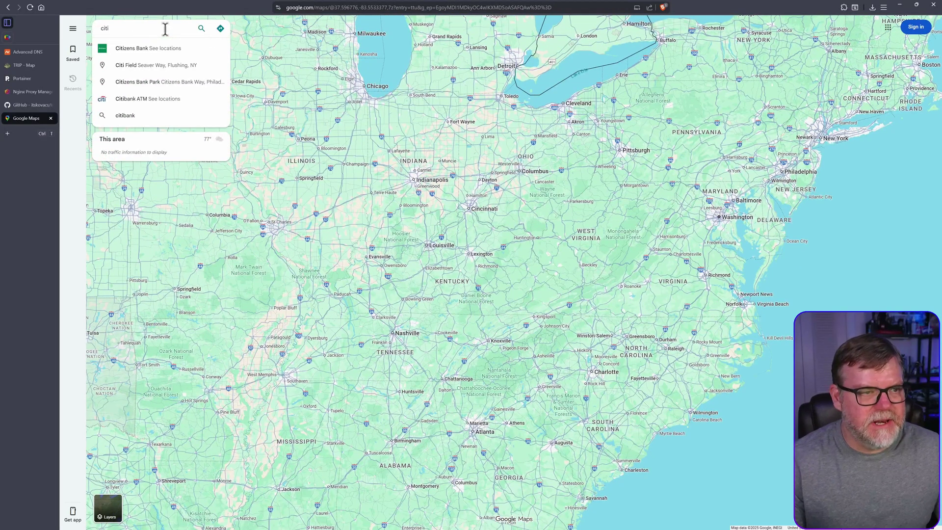
text(nci)
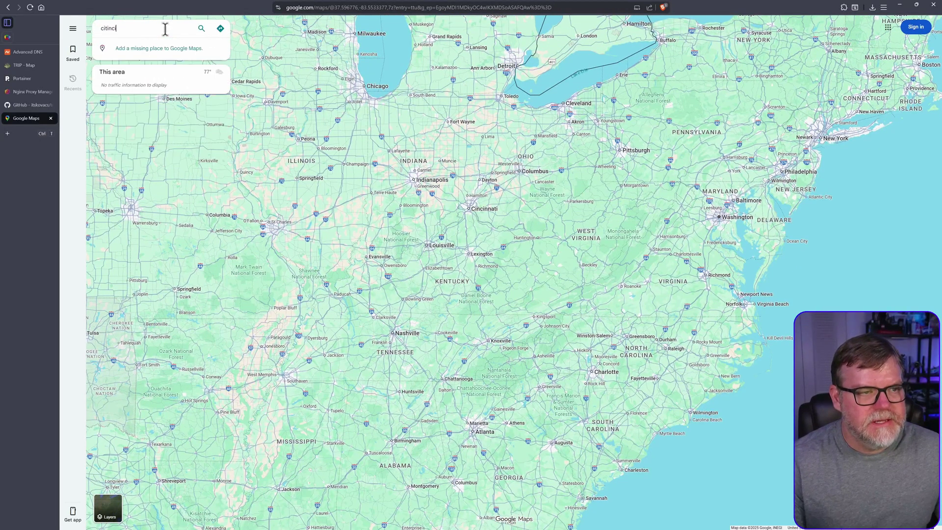
text(ti art)
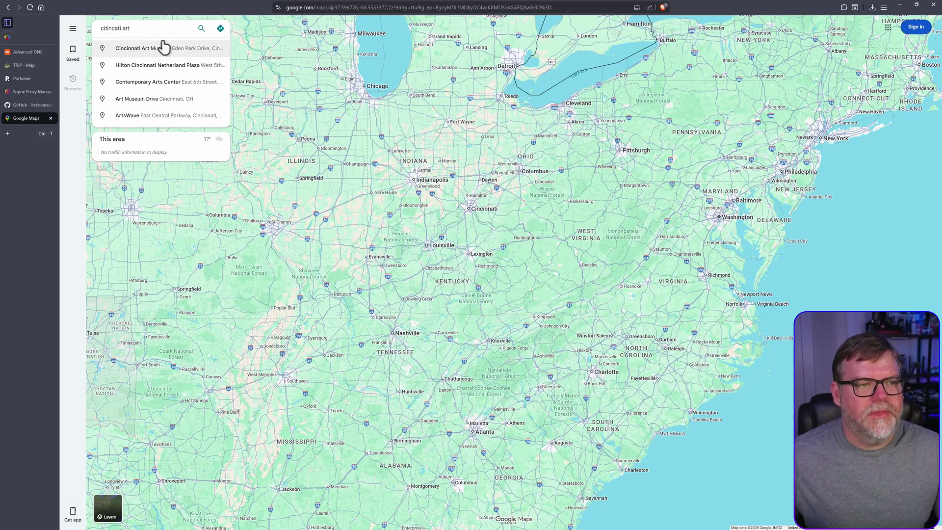
click(162, 47)
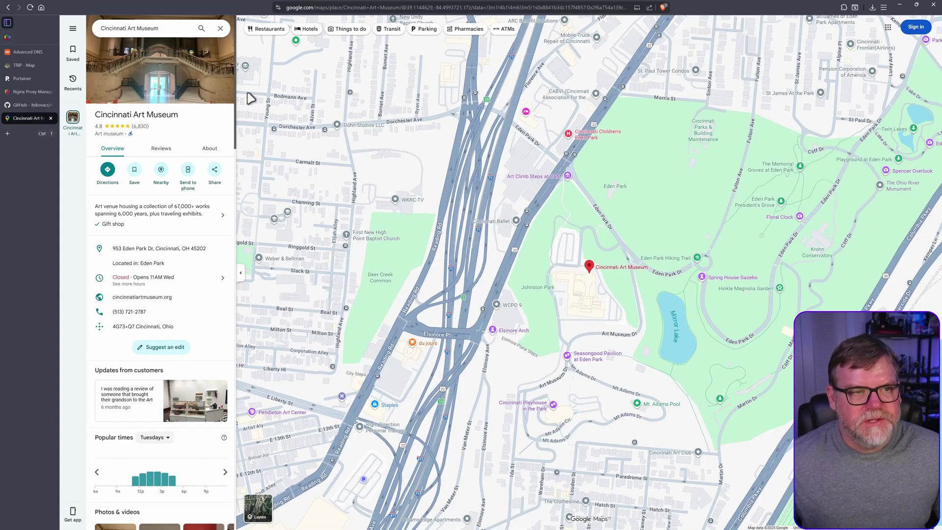
Copy the museum page's link and return to TRIP.
click(358, 7)
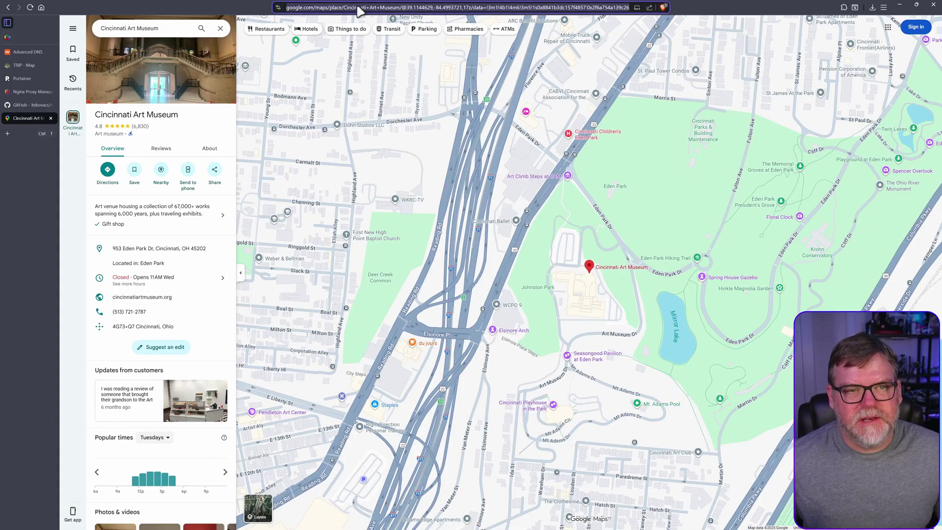
right_click(384, 9)
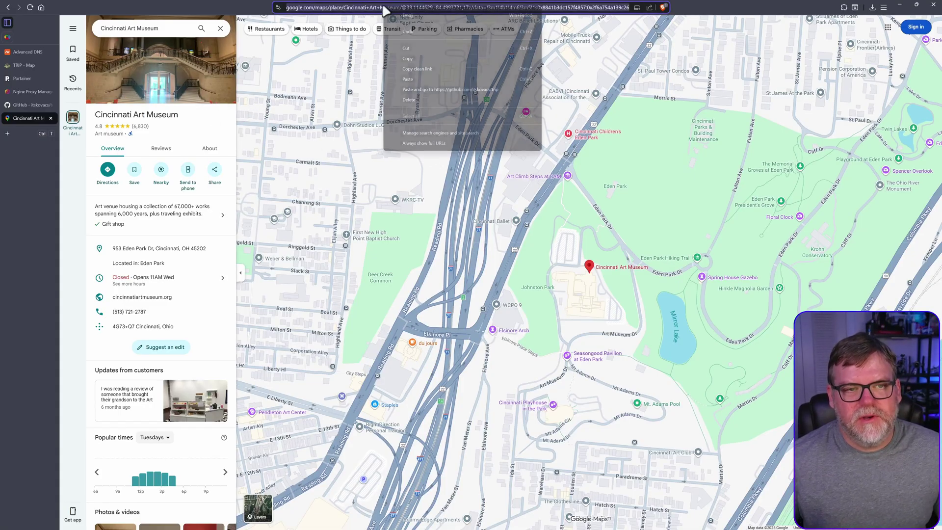
click(412, 59)
click(19, 64)
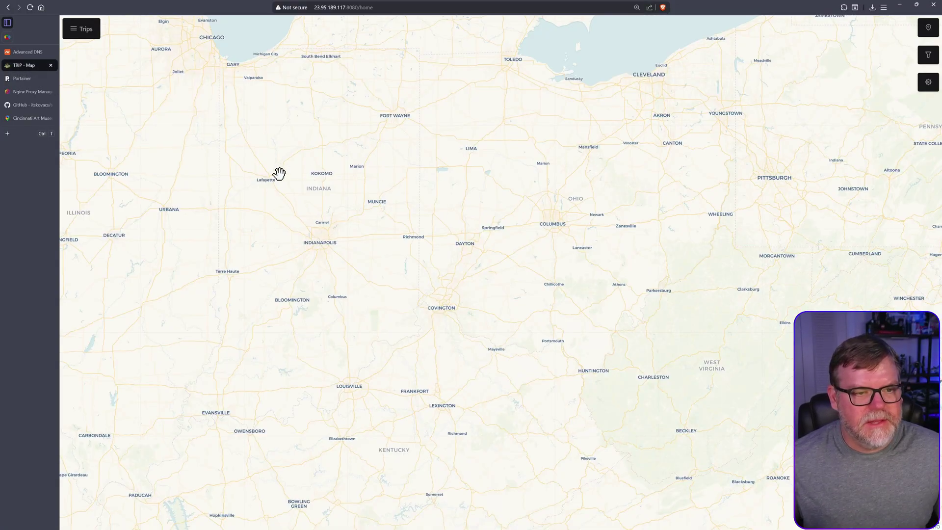
Add a new place on the map named 'Cincinnati Art Museum', correcting its spelling.
right_click(370, 207)
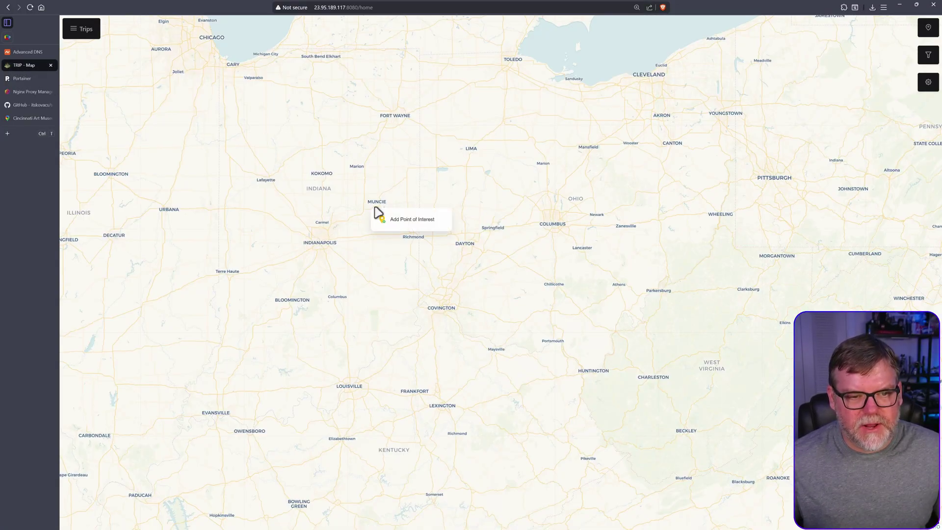
click(399, 214)
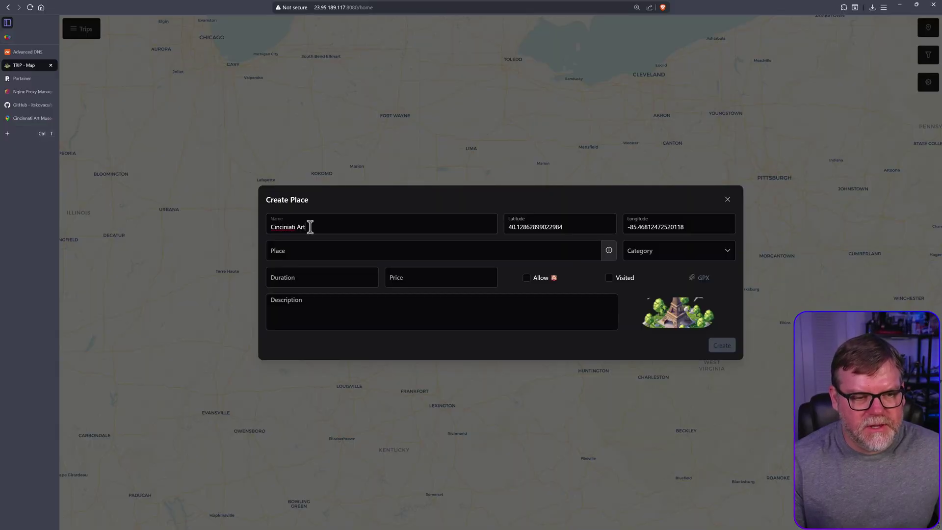
key(BackSpace)
text(eum)
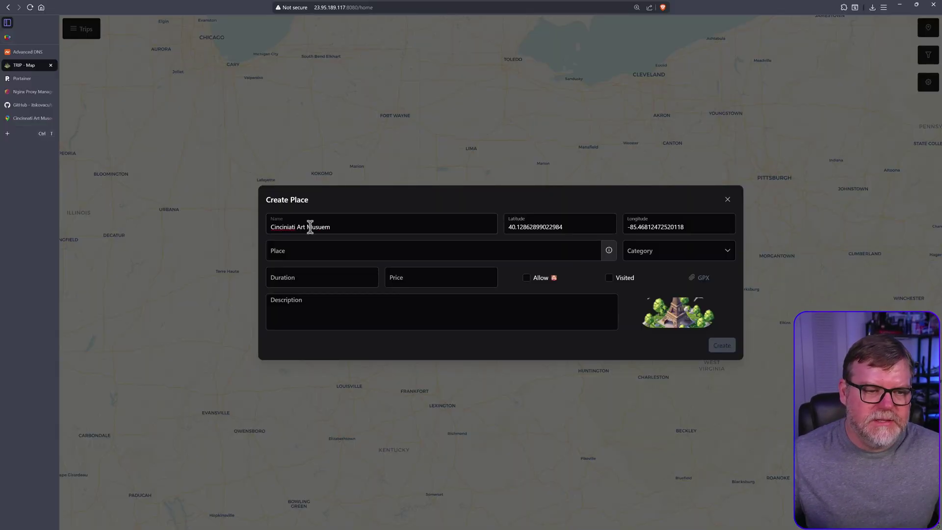
right_click(283, 227)
click(303, 235)
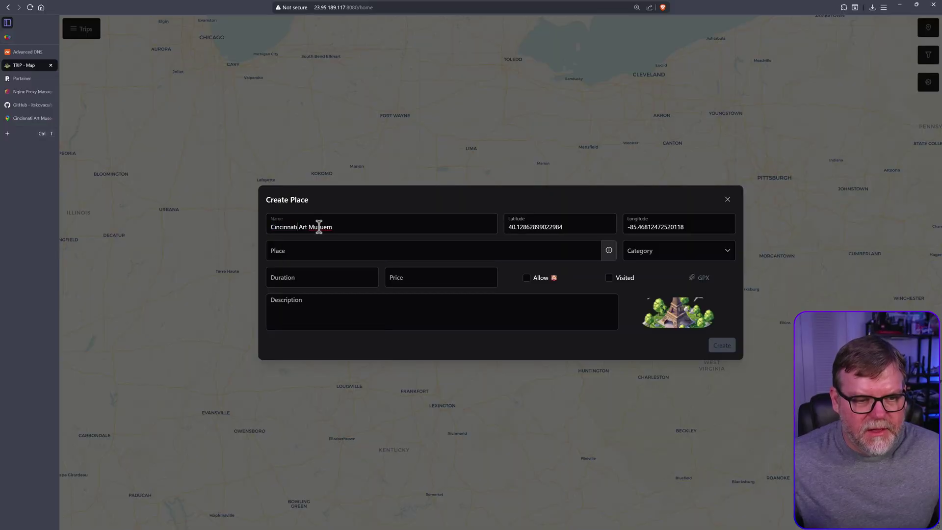
right_click(320, 227)
click(338, 235)
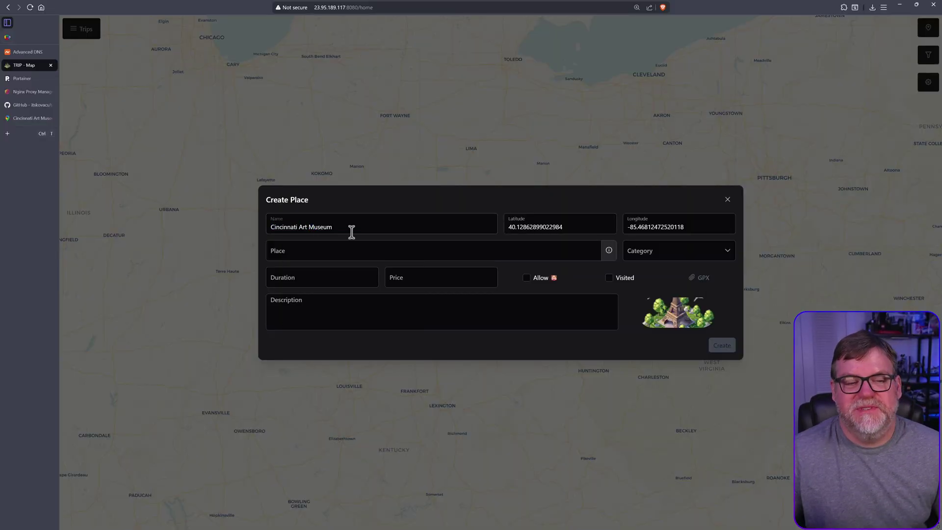
Paste the Google Maps link to set 39.1144588, -84.4967972 and choose category Culture.
click(325, 252)
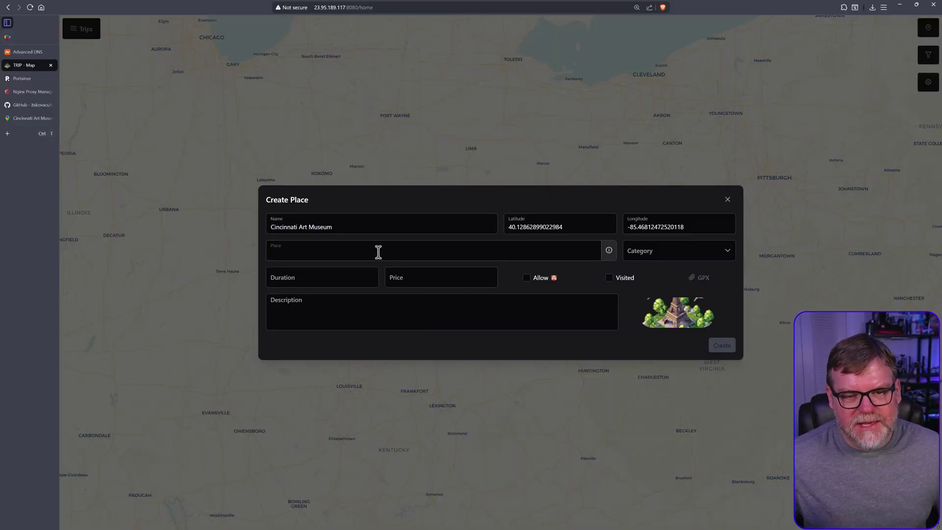
key(ctrl+v)
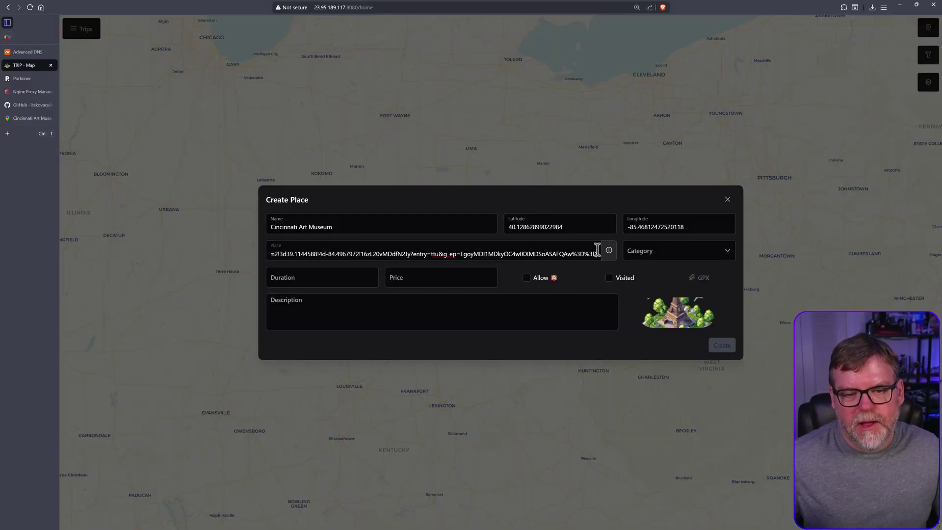
mouse_move(615, 251)
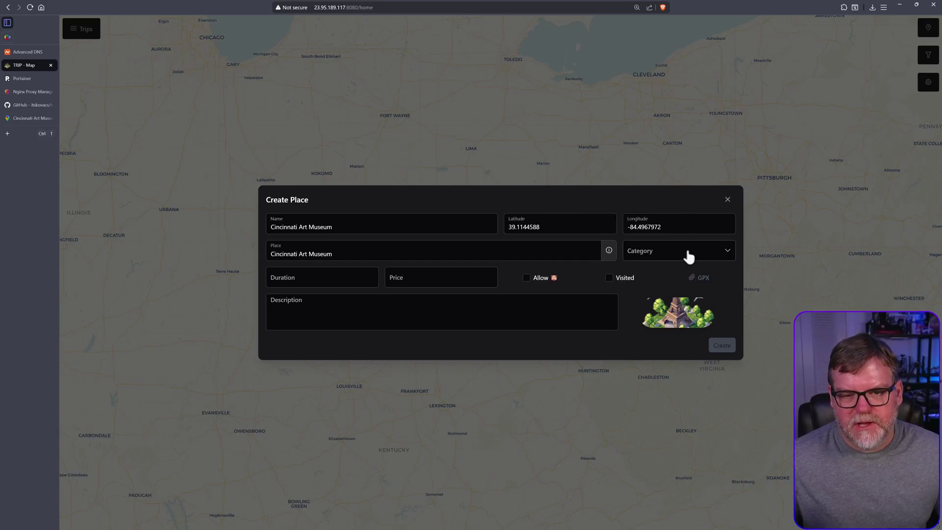
click(688, 253)
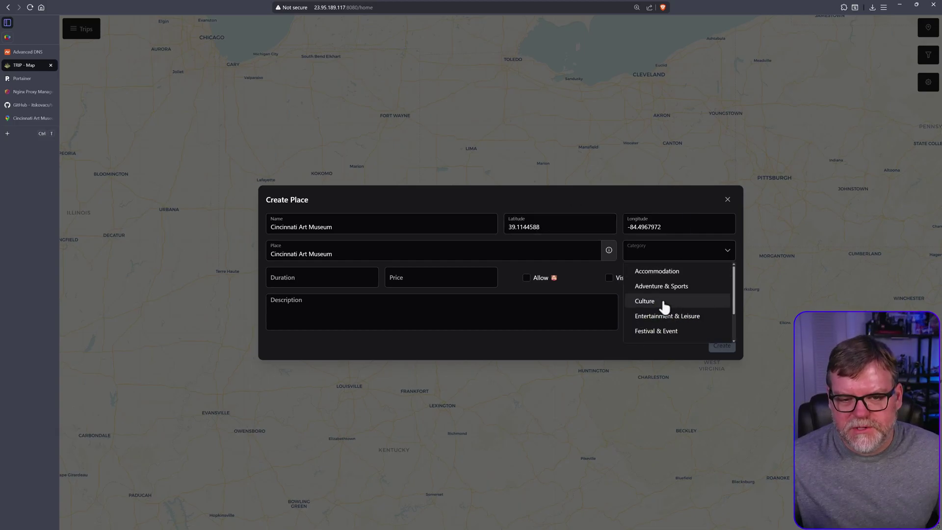
click(645, 300)
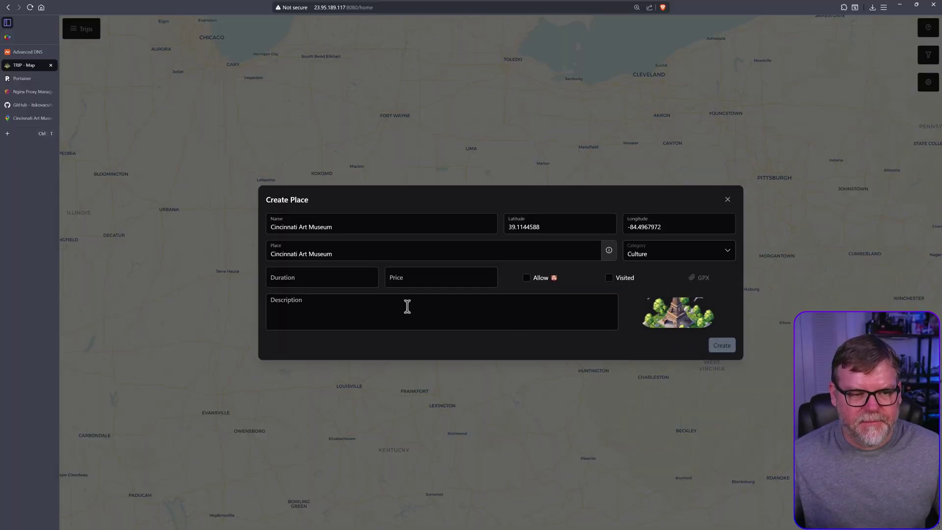
Enter duration 3 and price 15 in the museum's place form.
click(333, 278)
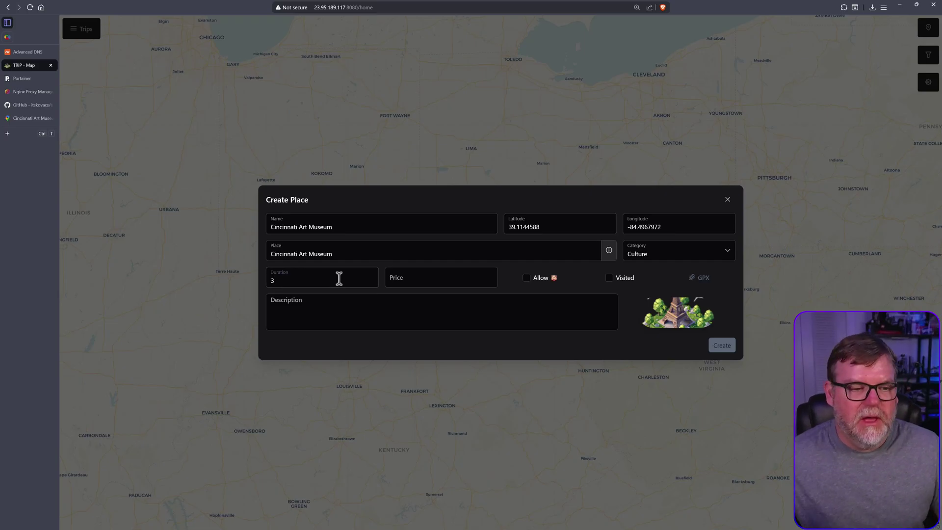
click(418, 283)
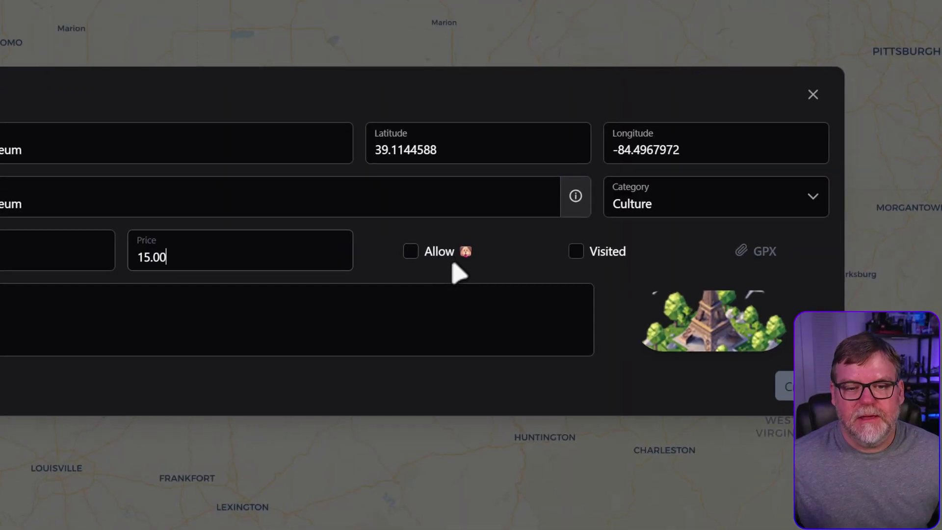
key(BackSpace)
key(BackSpace)
key(BackSpace)
click(411, 252)
click(411, 252)
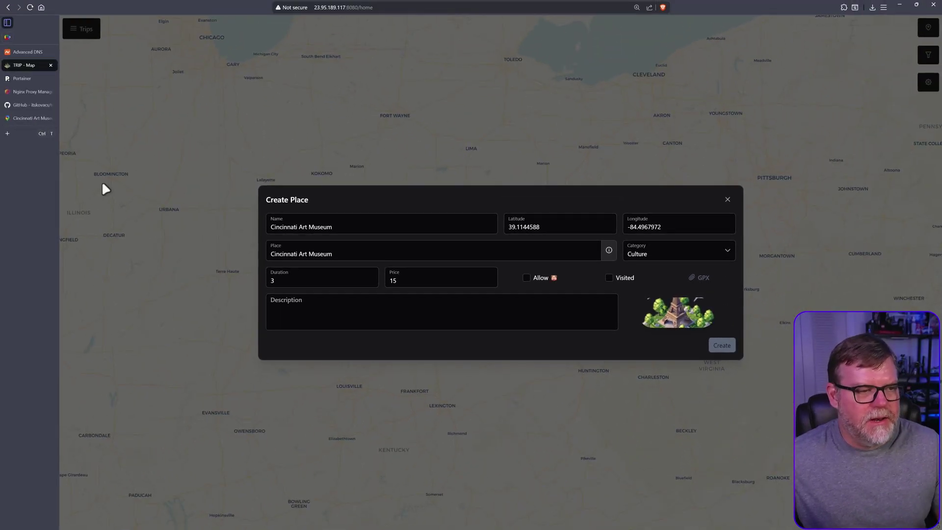
Save the museum's header photo from Google Maps to the Desktop as unnamed.jpg.
click(20, 118)
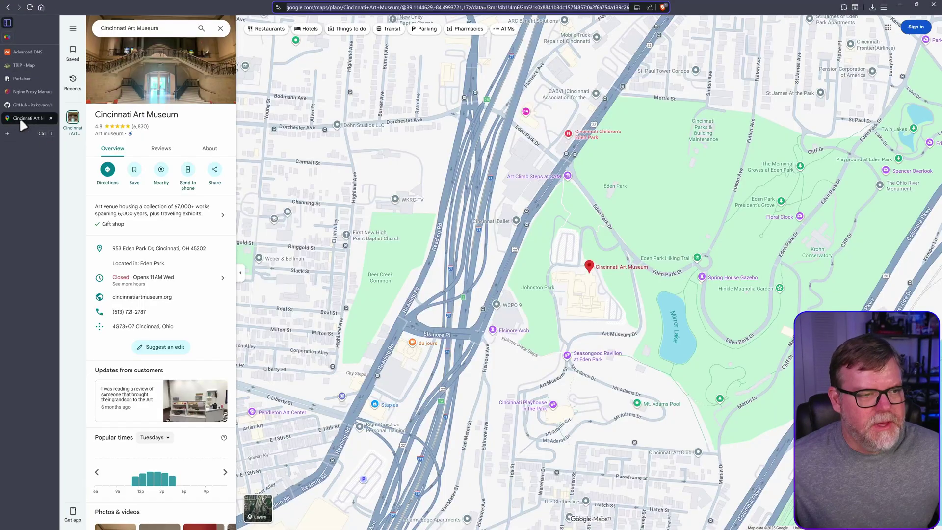
right_click(156, 69)
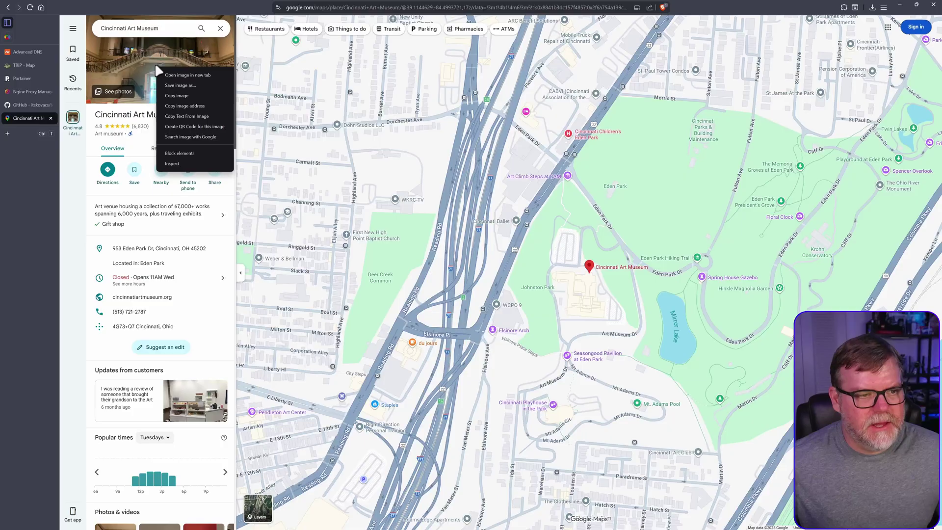
click(191, 85)
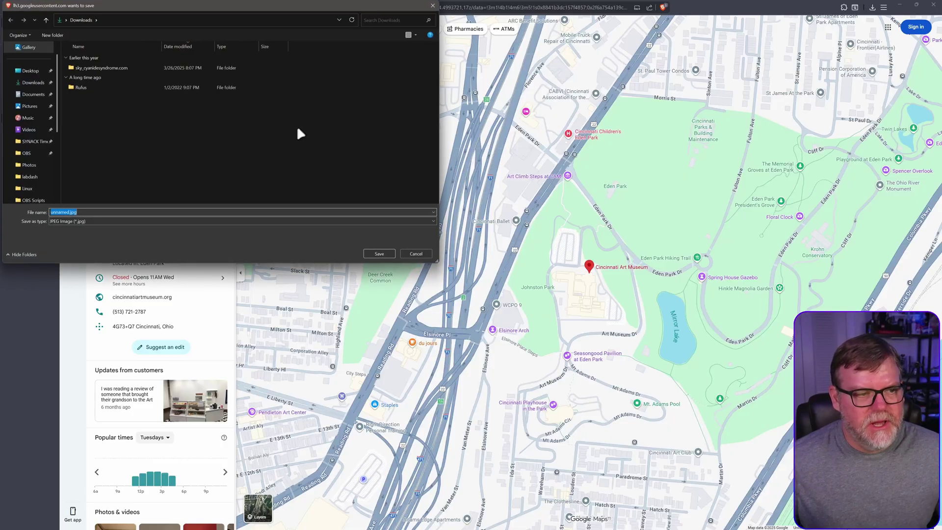
click(30, 71)
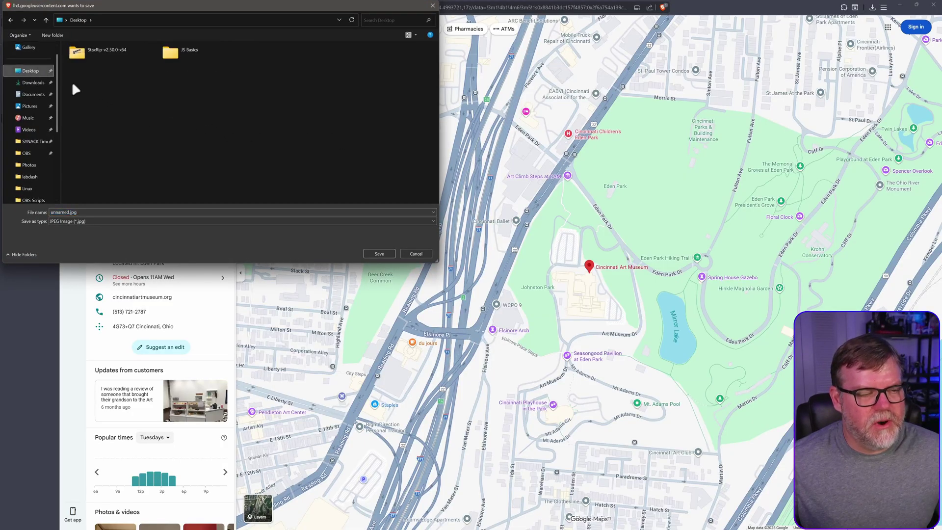
click(379, 253)
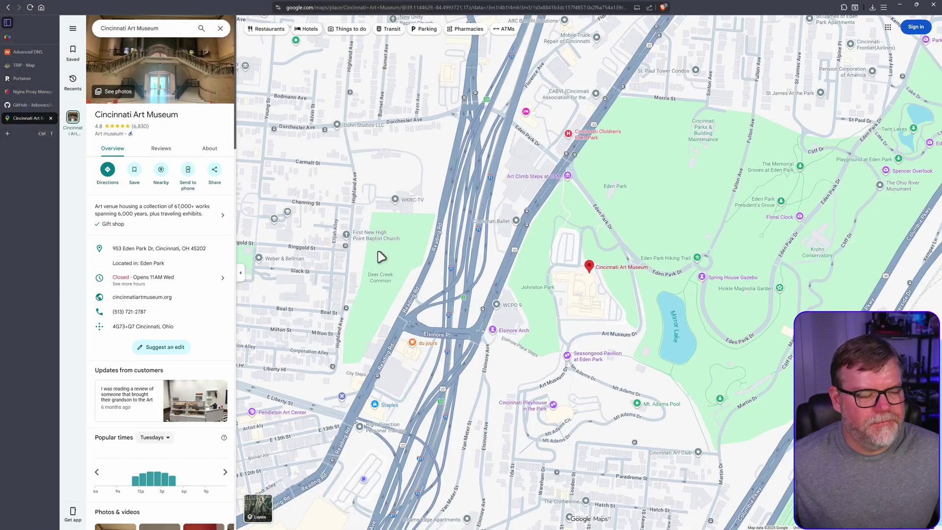
Attach unnamed.jpg from the Desktop as the new place's image.
click(21, 64)
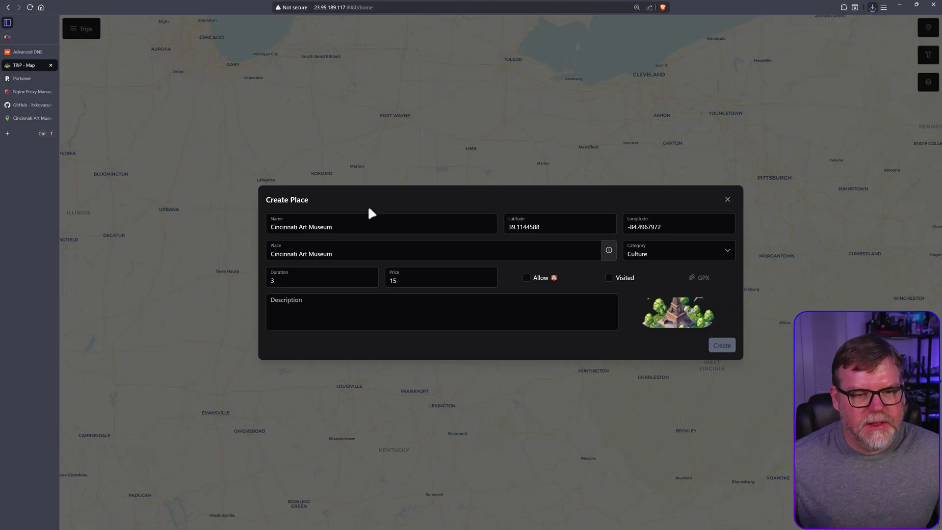
click(676, 320)
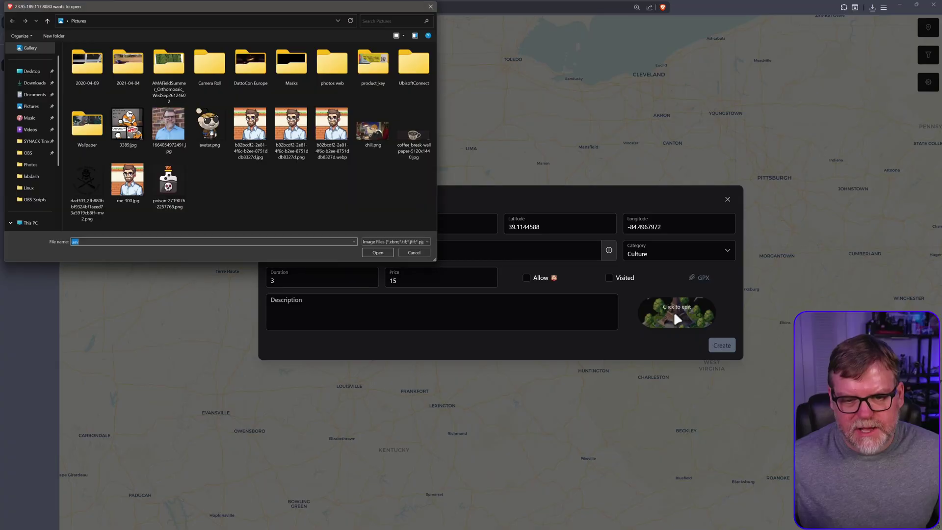
click(30, 72)
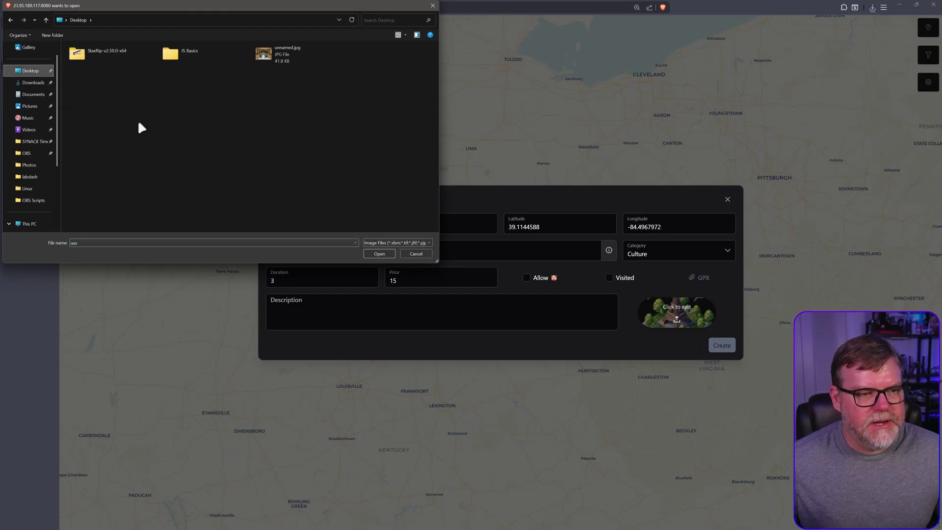
double_click(280, 54)
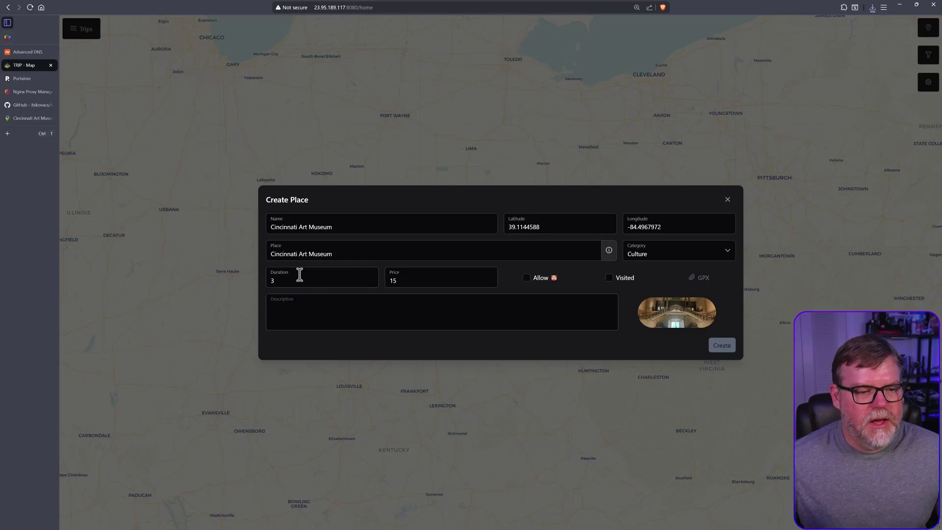
Add a description about the art and create the Cincinnati Art Museum place.
text(This is the place where art is stored and)
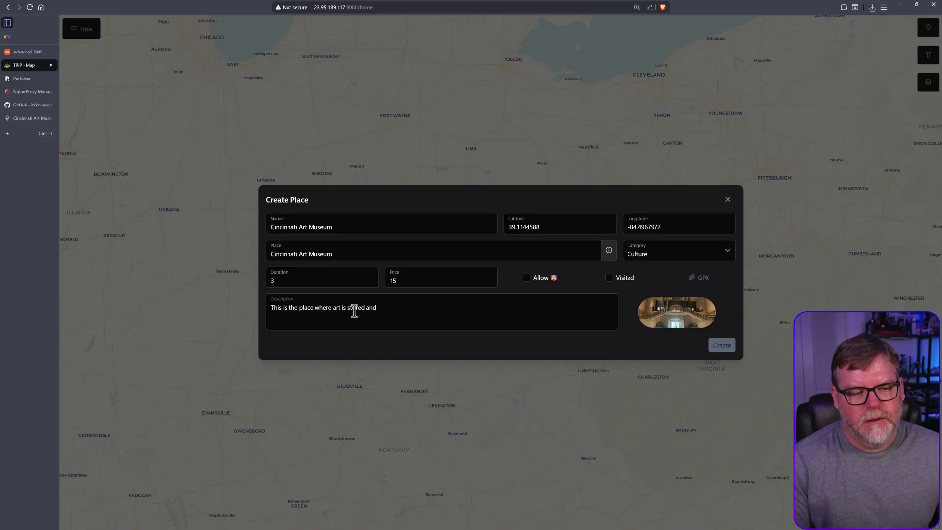
text(.)
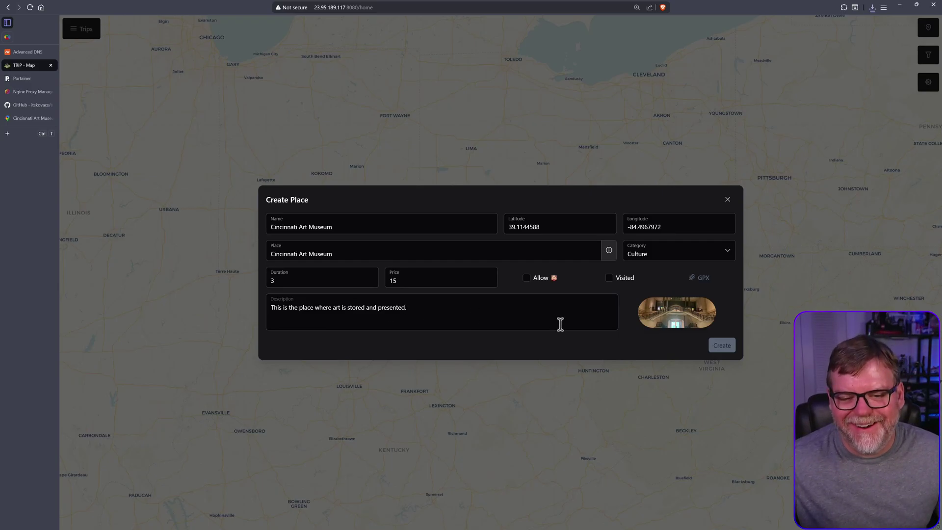
click(722, 345)
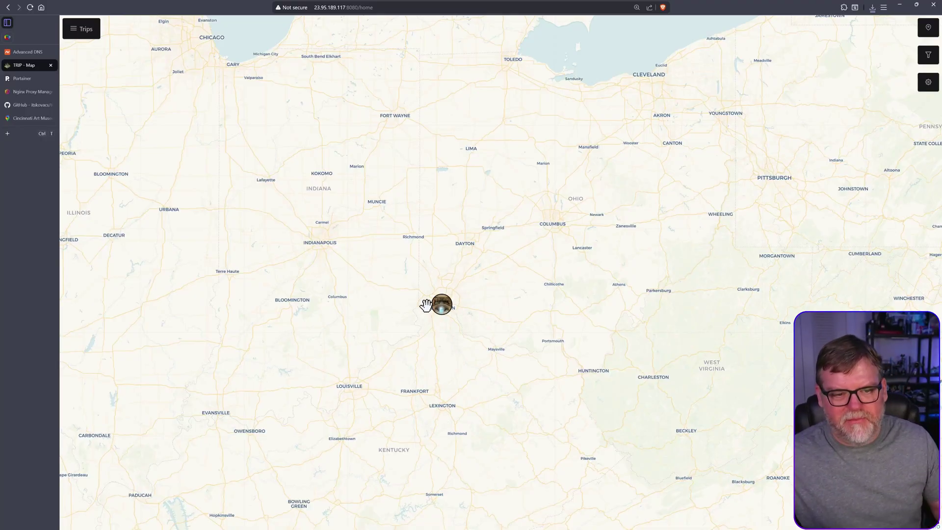
scroll(441, 302, up, 5)
scroll(442, 298, up, 5)
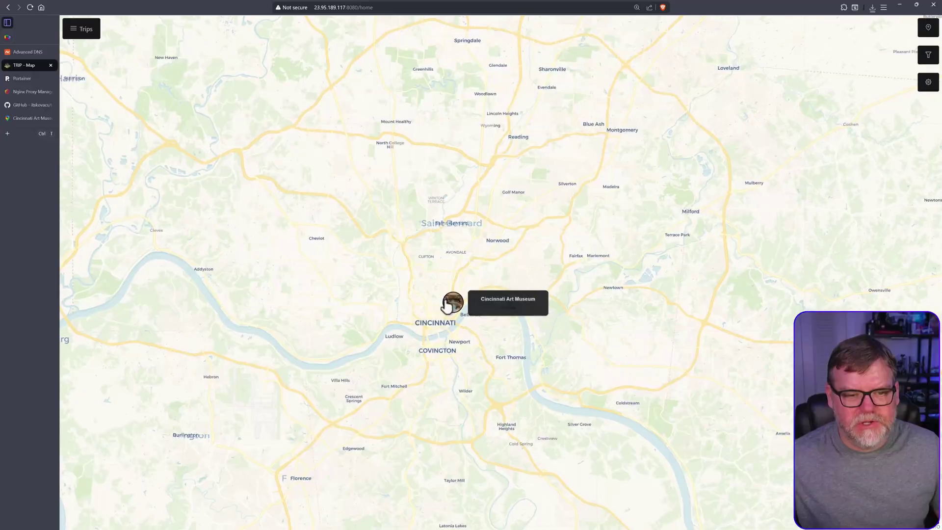
scroll(460, 292, up, 3)
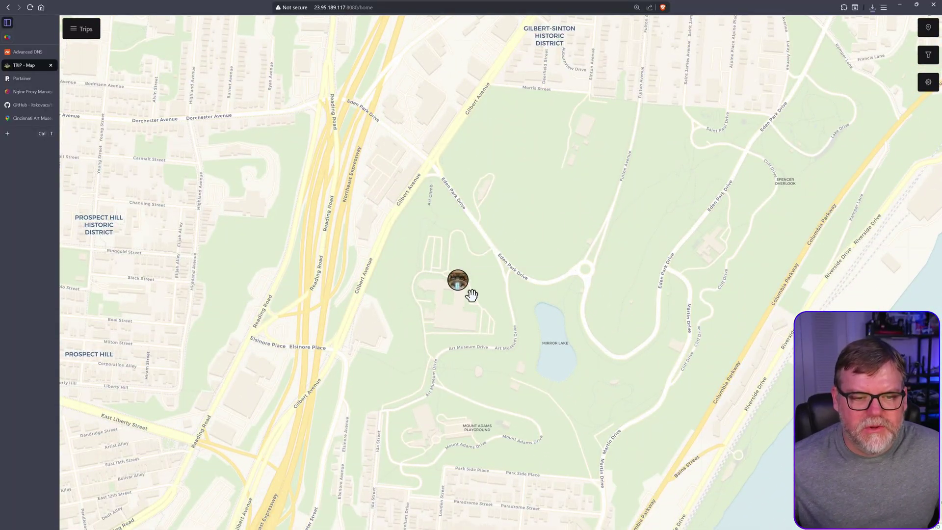
click(458, 281)
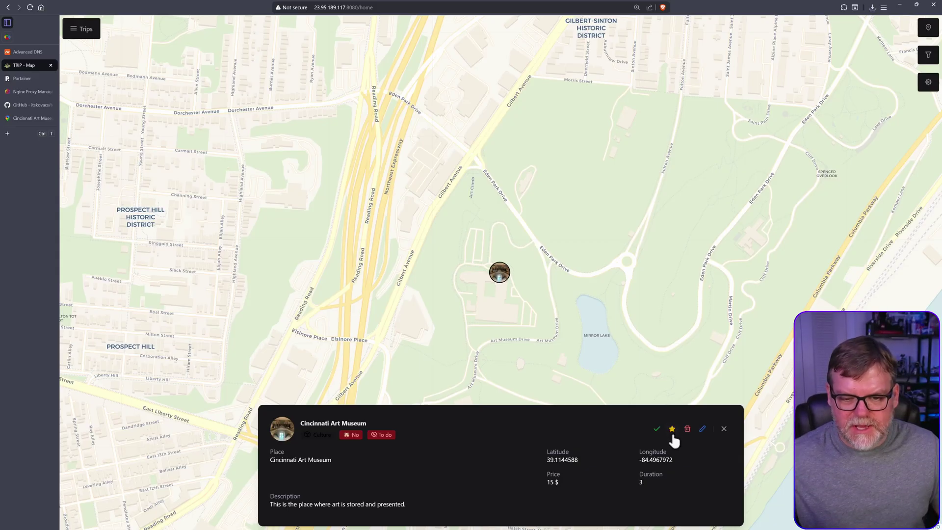
click(702, 429)
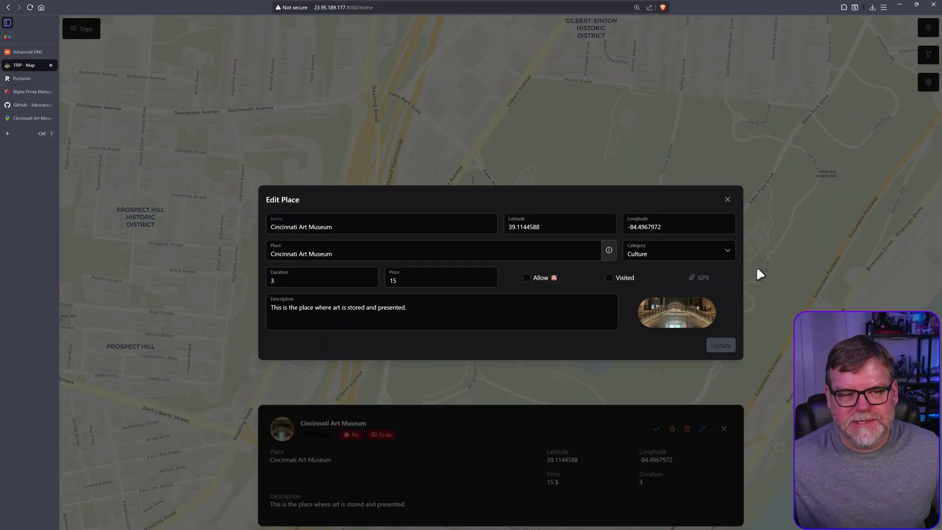
click(728, 200)
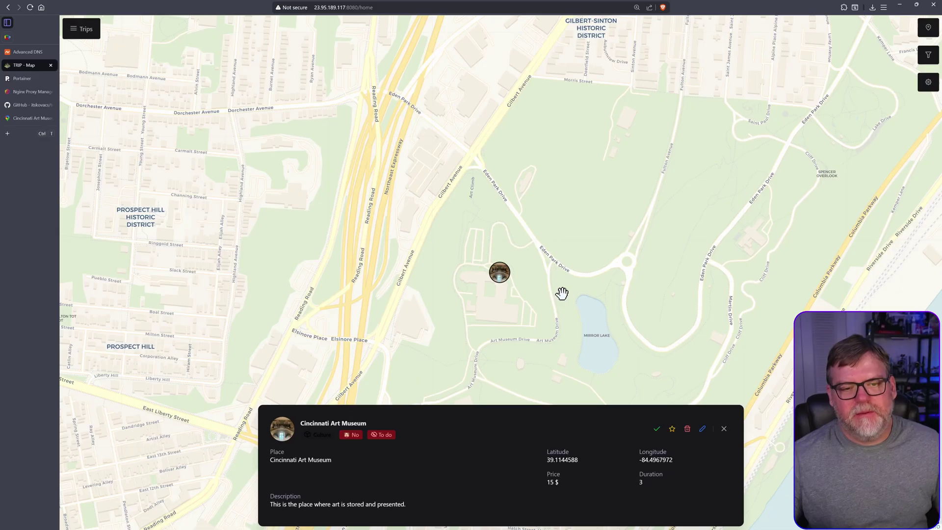
click(723, 430)
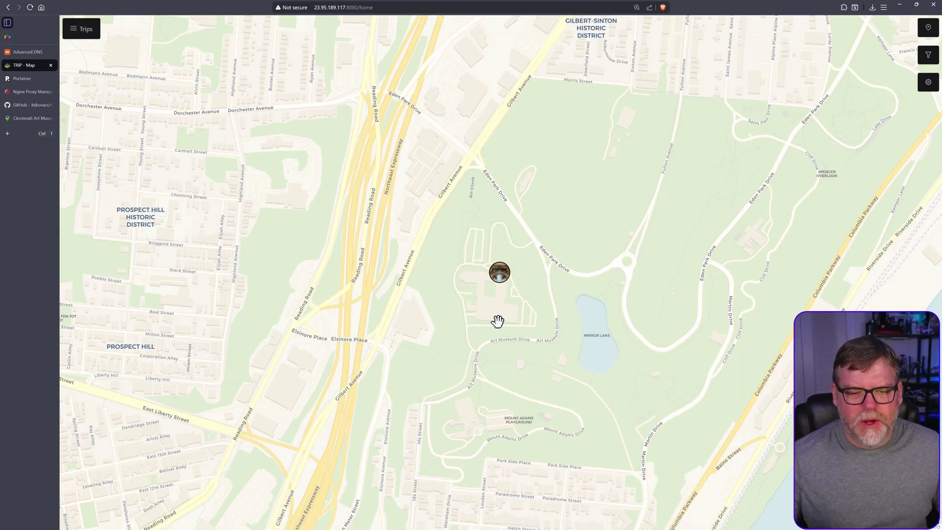
scroll(498, 326, down, 5)
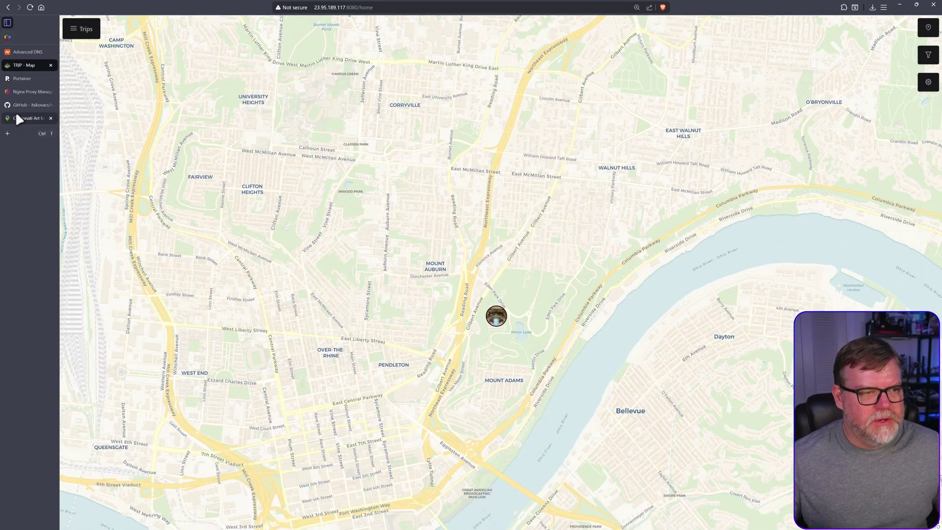
In Google Maps, replace the search with 'speedway' and choose the Speedway, IN suggestion.
click(22, 118)
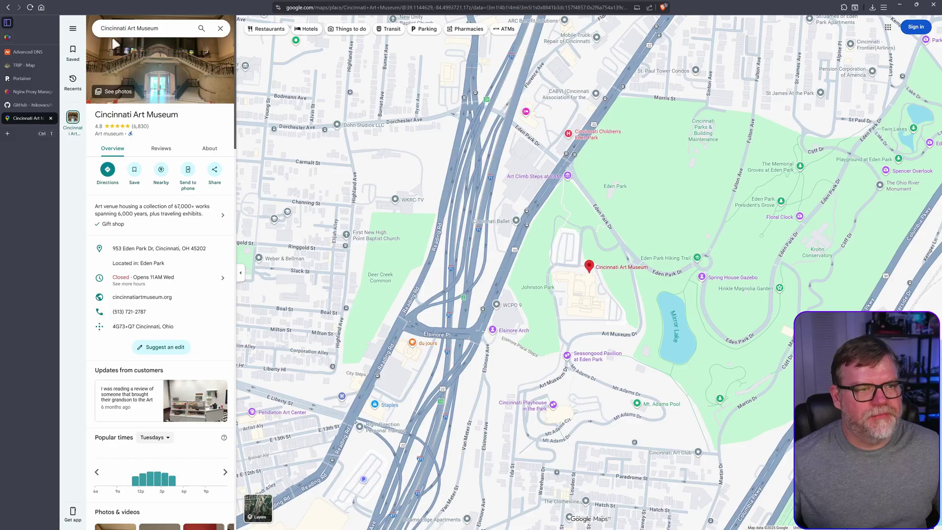
double_click(140, 27)
triple_click(137, 27)
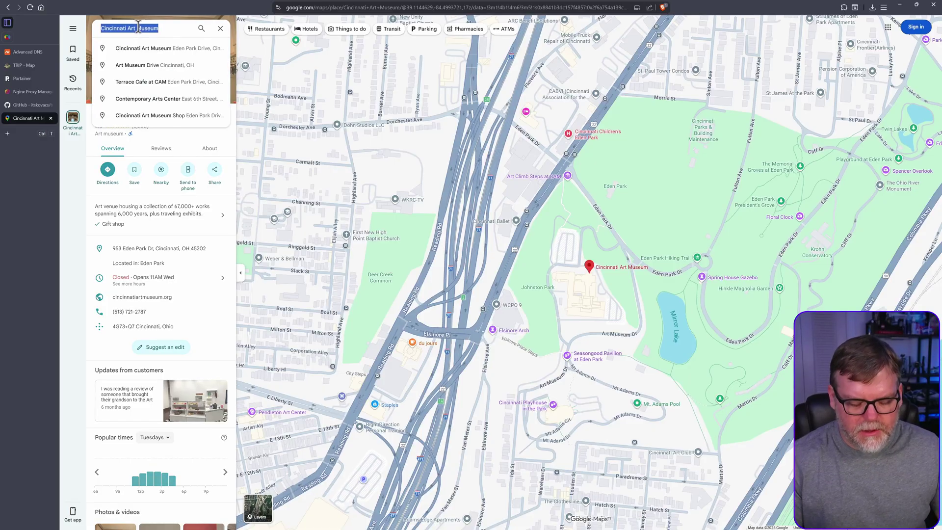
text(speedway in)
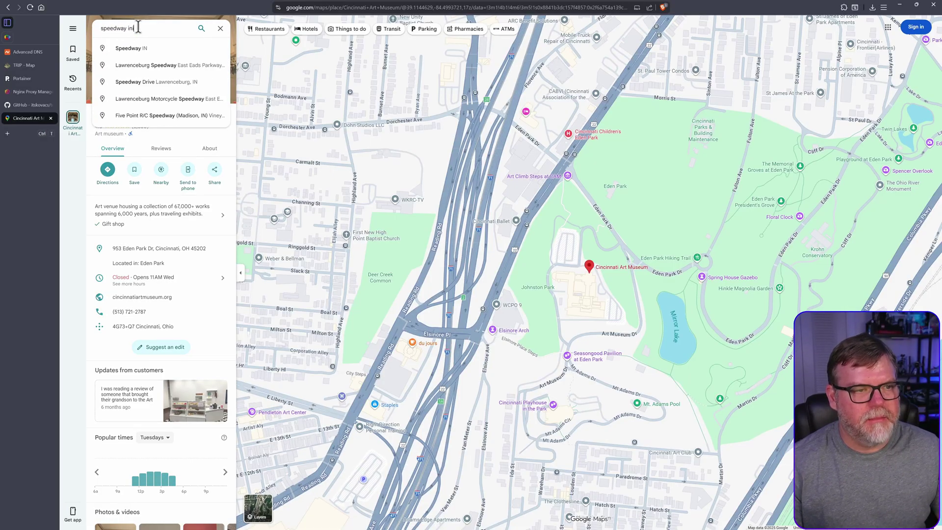
key(Down)
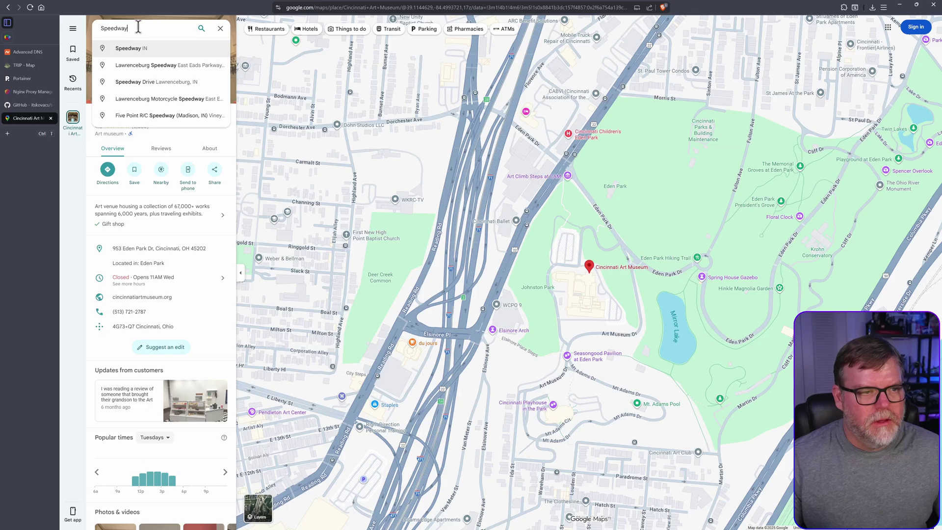
key(Down)
key(Down)
key(Up)
key(Up)
key(Return)
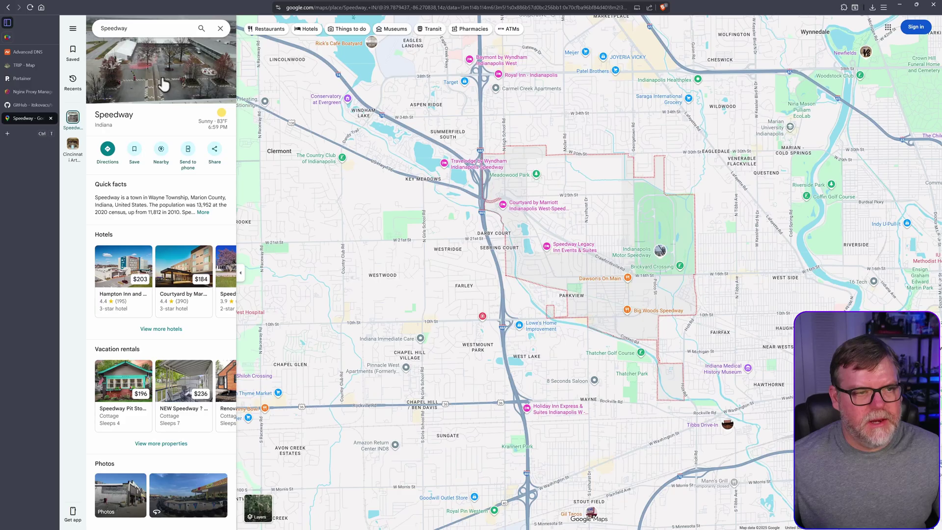
Browse the Speedway photos, return to its map, and select the page's web address.
click(162, 86)
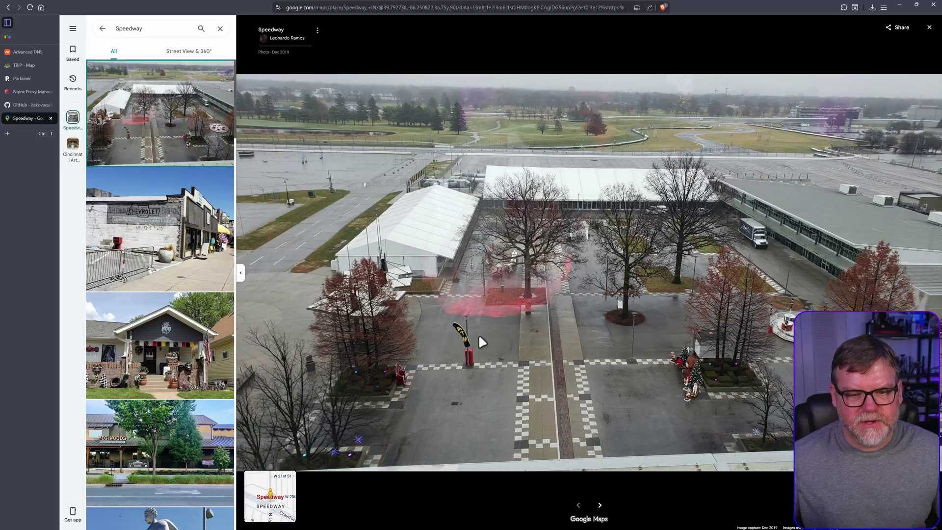
click(102, 28)
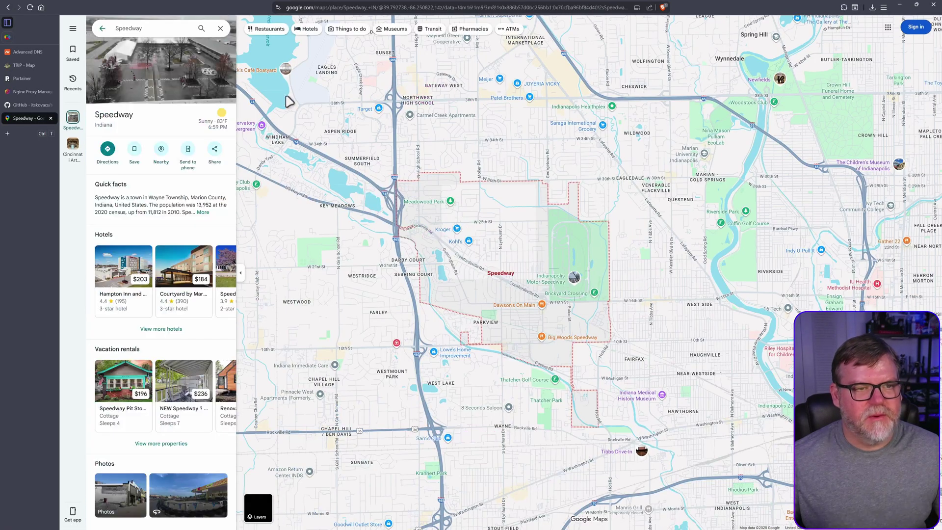
click(354, 7)
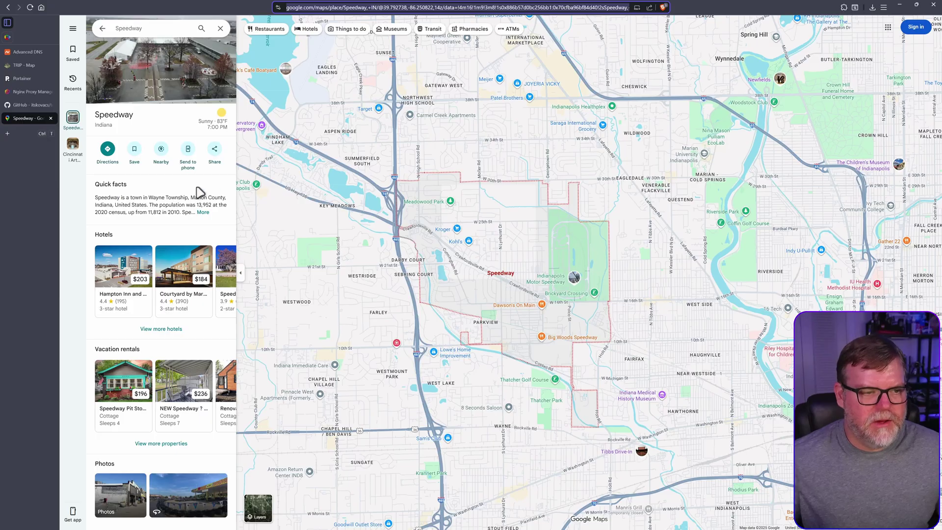
Back in TRIP, close the points list and Filters panel, then right-click near Clifton Heights to add a point.
click(30, 67)
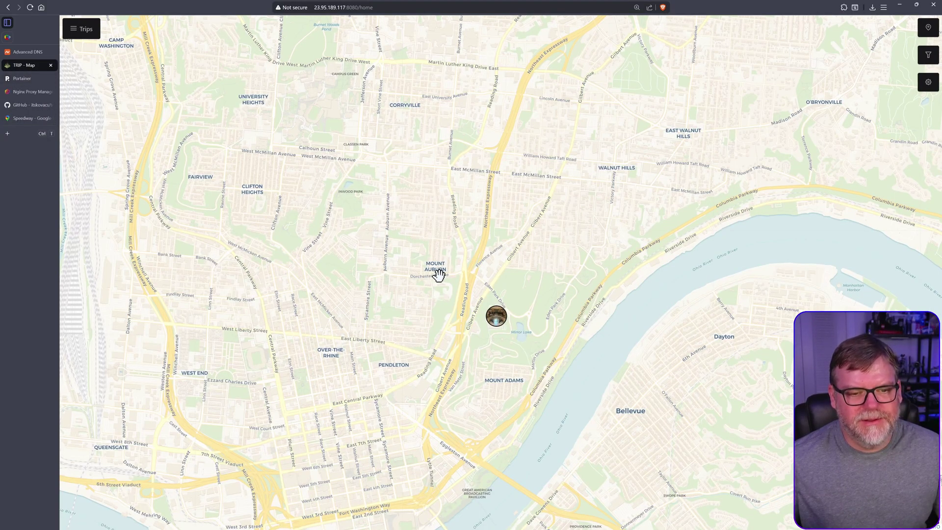
right_click(370, 200)
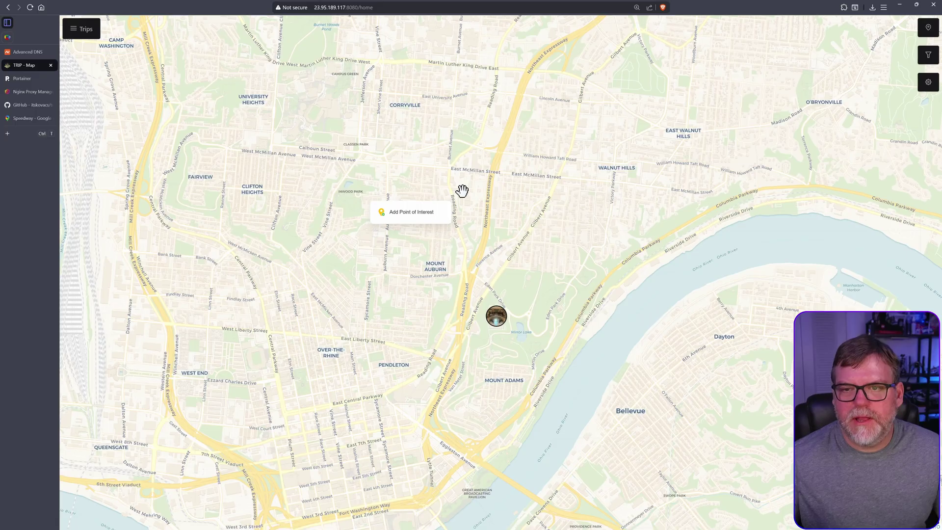
click(537, 163)
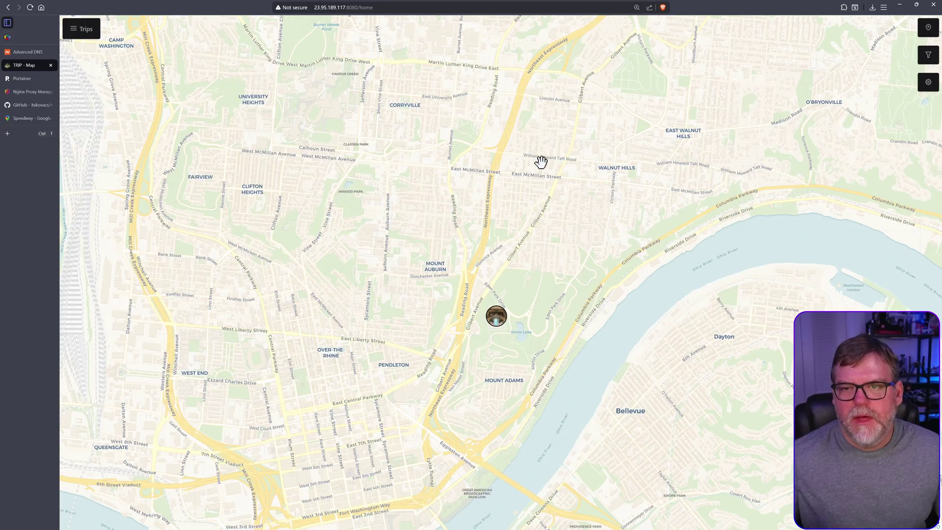
click(928, 29)
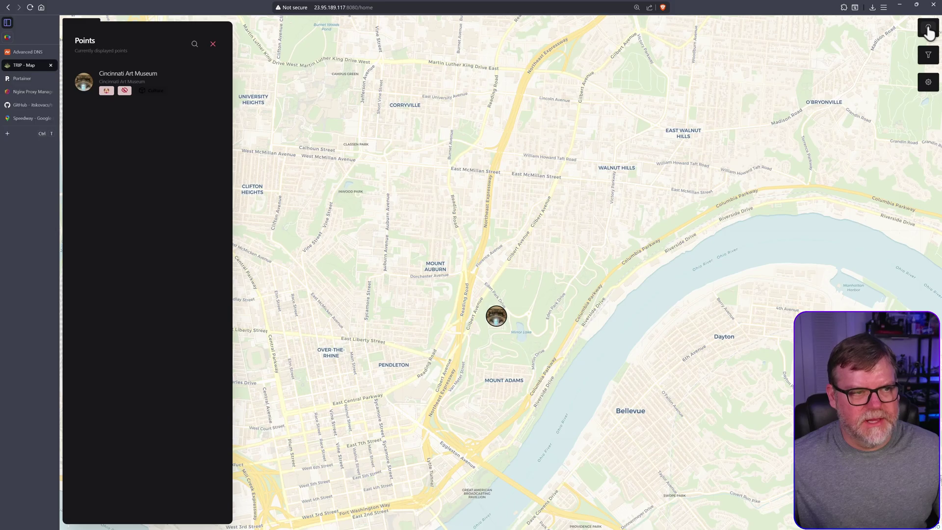
click(928, 29)
click(929, 56)
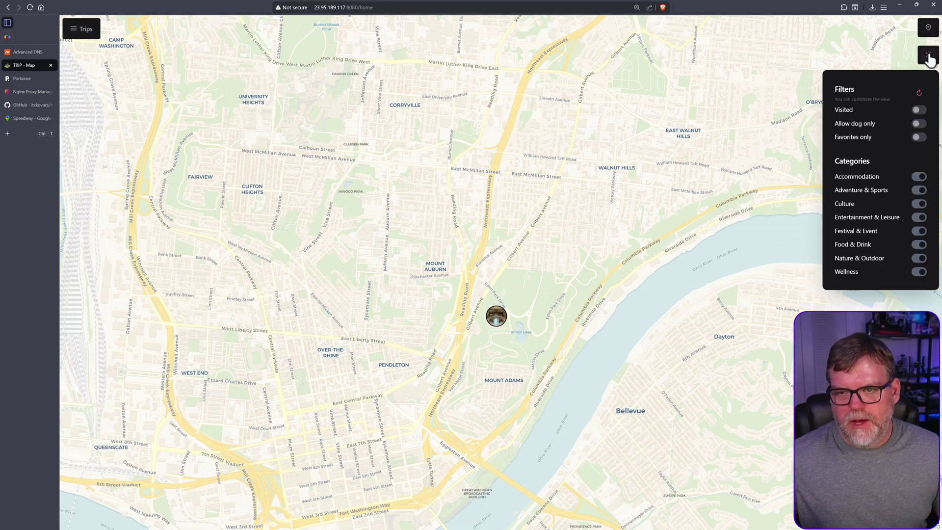
click(928, 56)
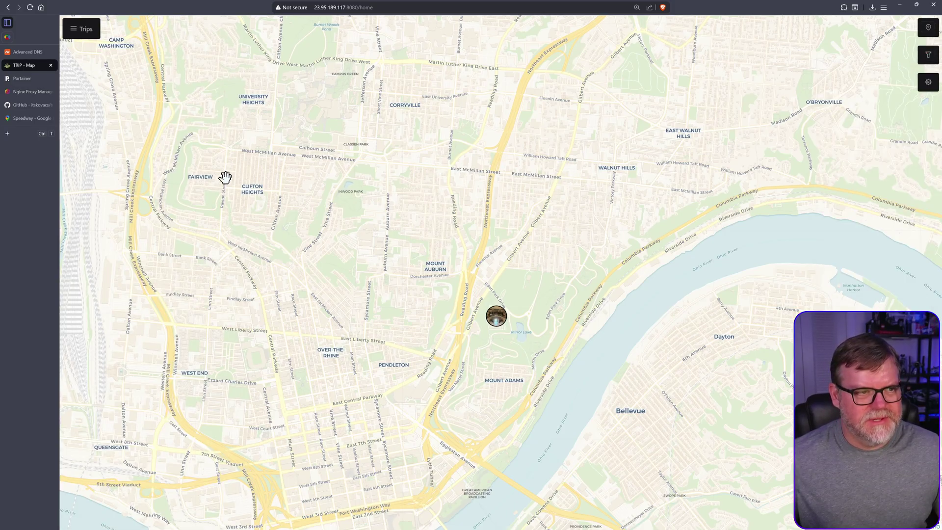
right_click(301, 184)
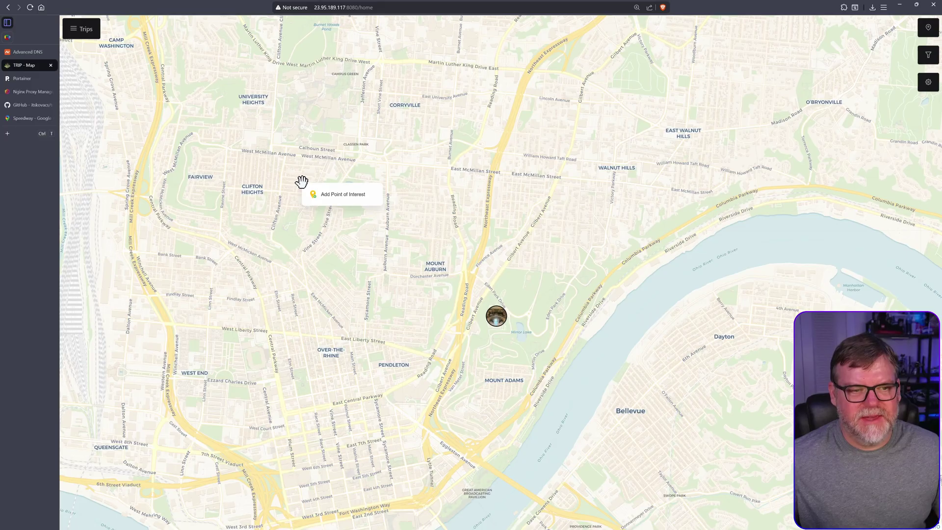
Start a new place and fill its name and coordinates from the pasted Speedway Google Maps link.
click(337, 196)
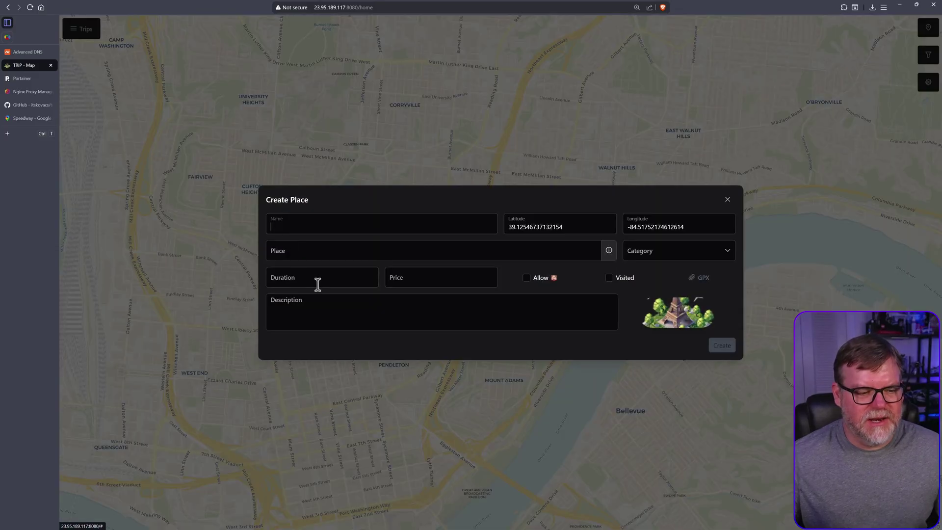
click(304, 251)
key(ctrl+v)
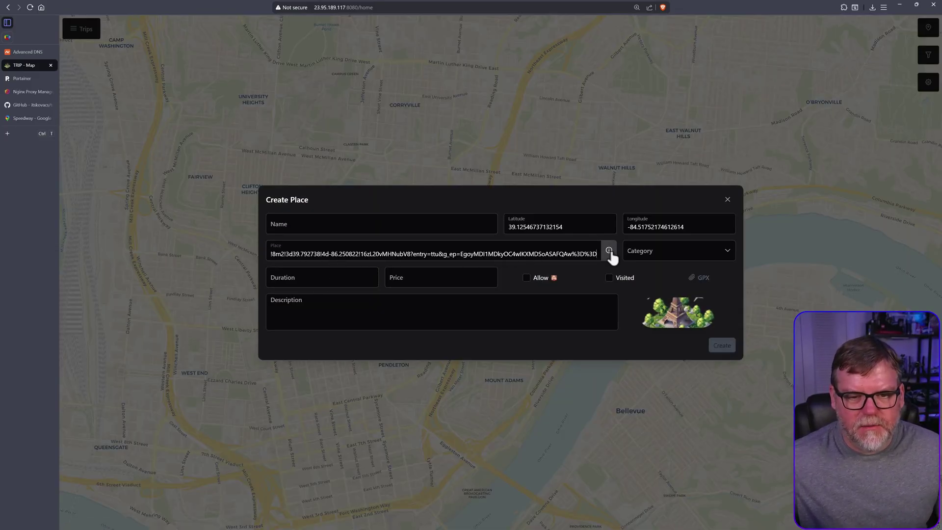
click(609, 252)
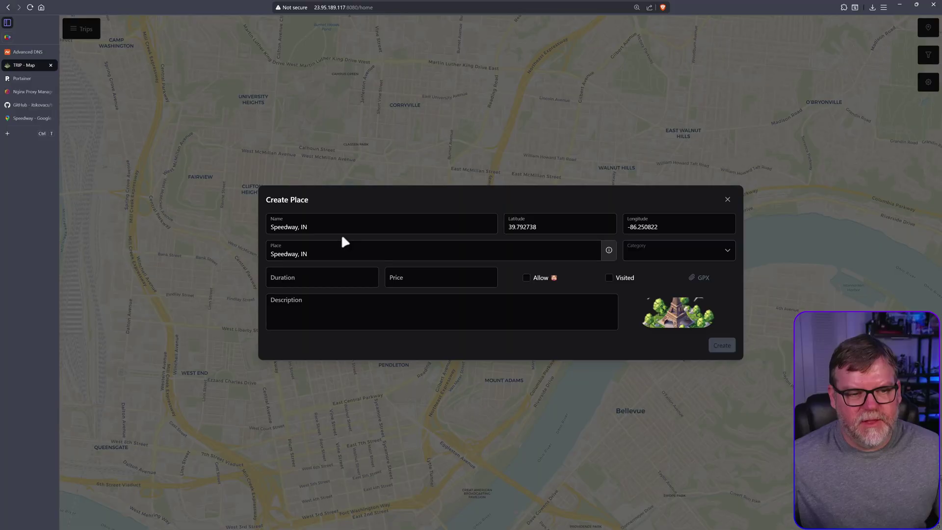
Set category Entertainment & Leisure and price 10, then create the Speedway, IN place.
click(686, 251)
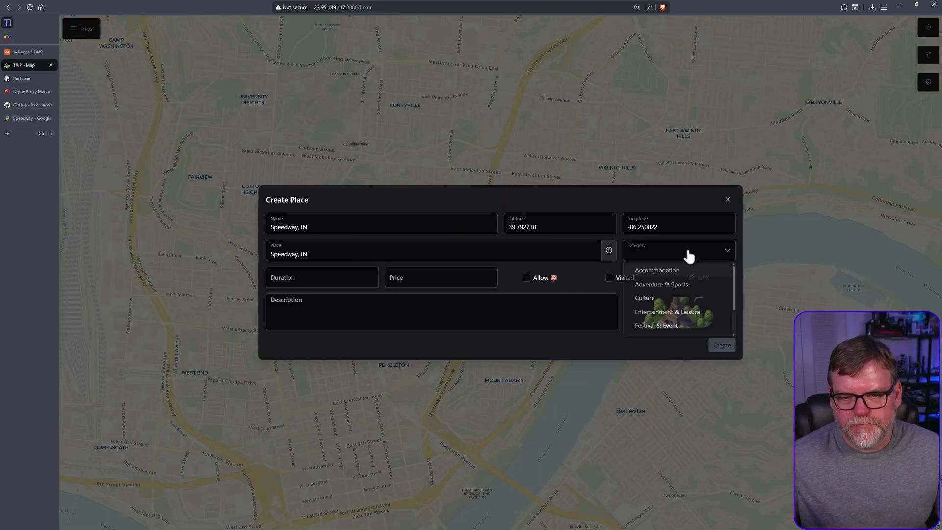
click(675, 317)
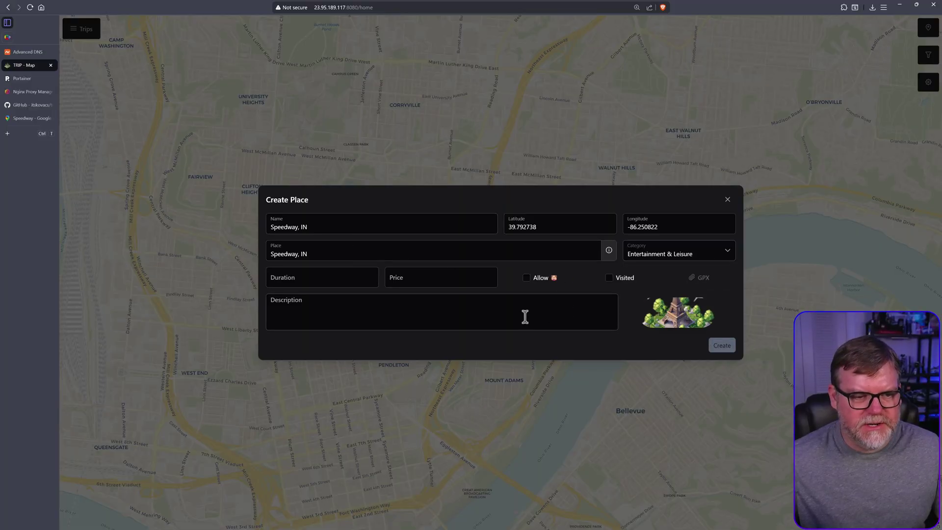
click(433, 276)
text(10)
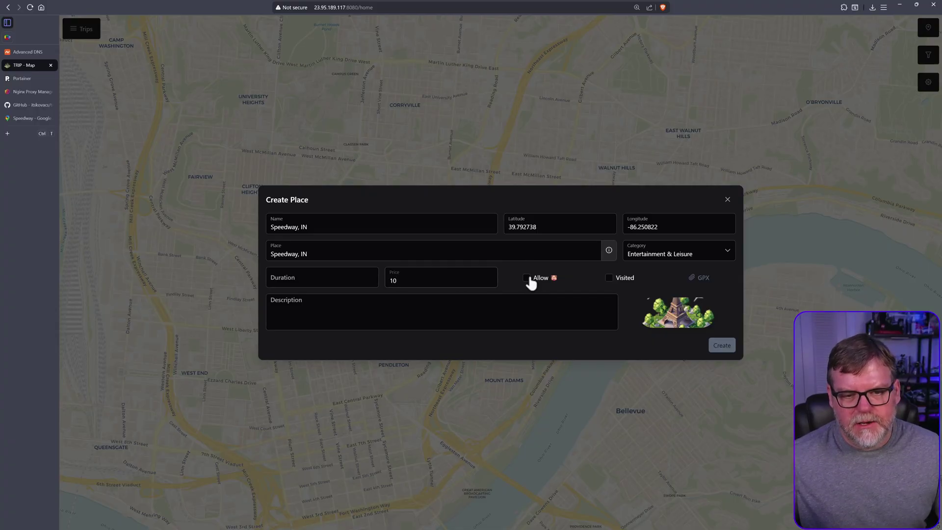
click(342, 282)
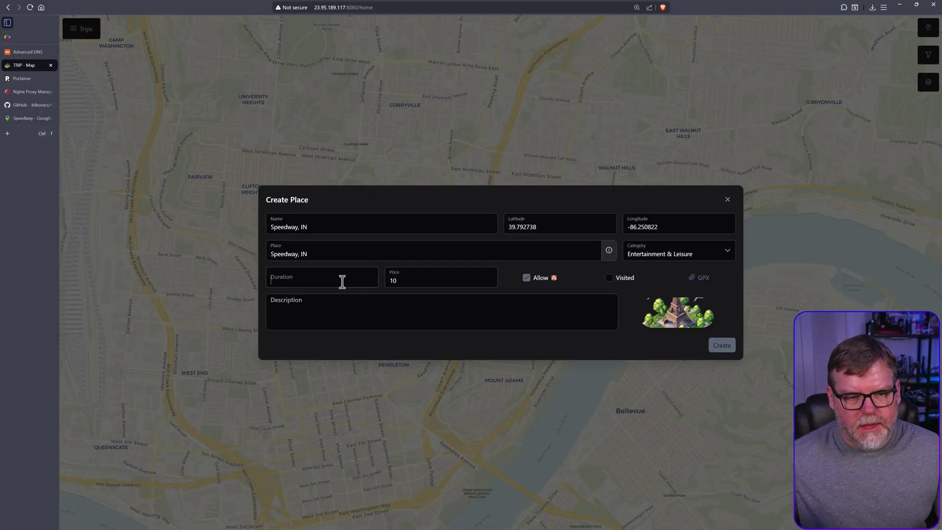
click(722, 345)
Find the Speedway, IN marker west of Indianapolis and open its details.
scroll(583, 389, down, 2)
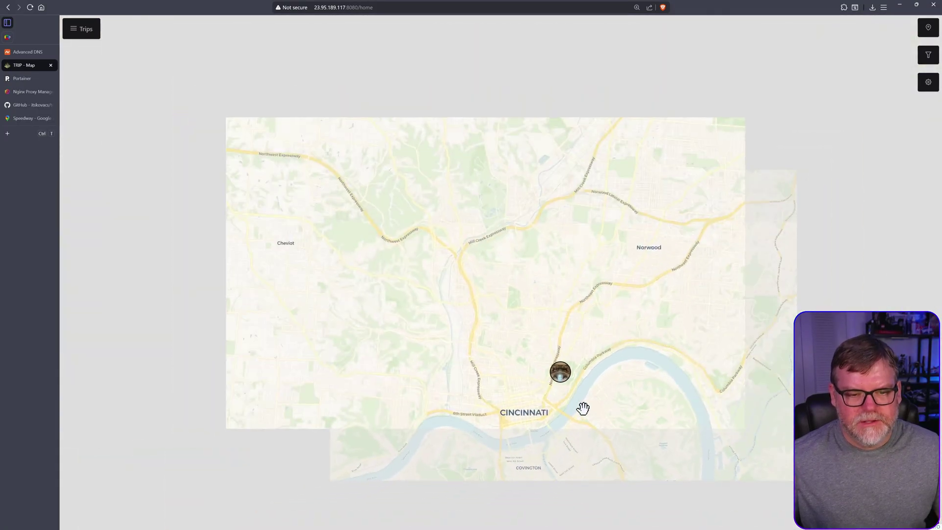
drag(582, 408, 589, 298)
scroll(591, 370, down, 2)
drag(603, 404, 568, 339)
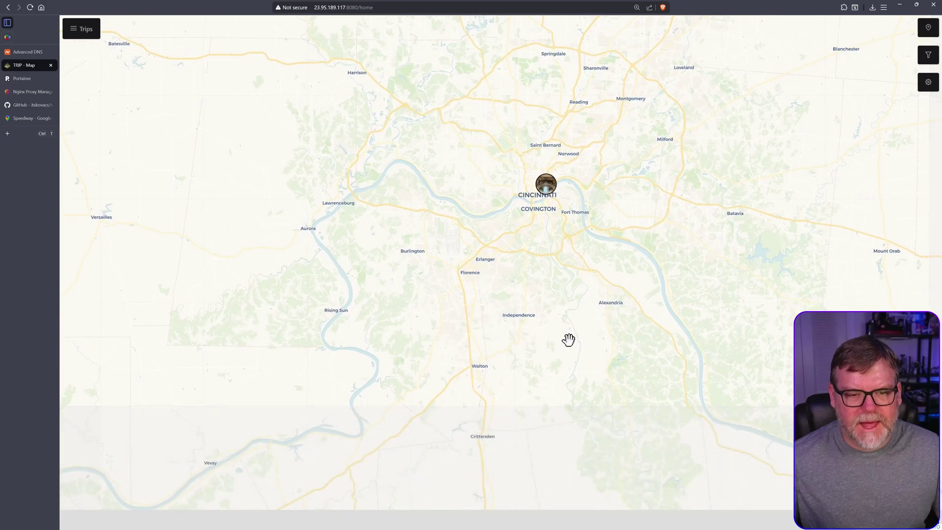
scroll(569, 340, down, 3)
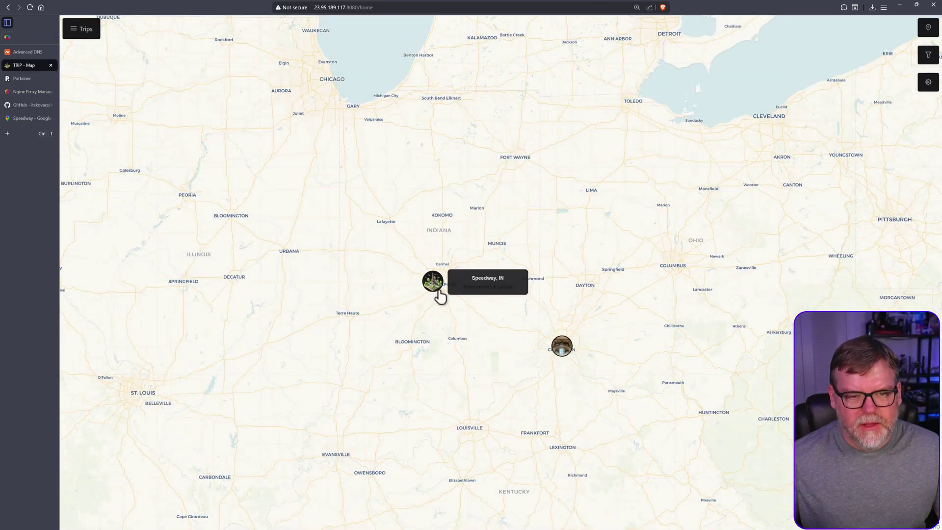
scroll(439, 292, up, 2)
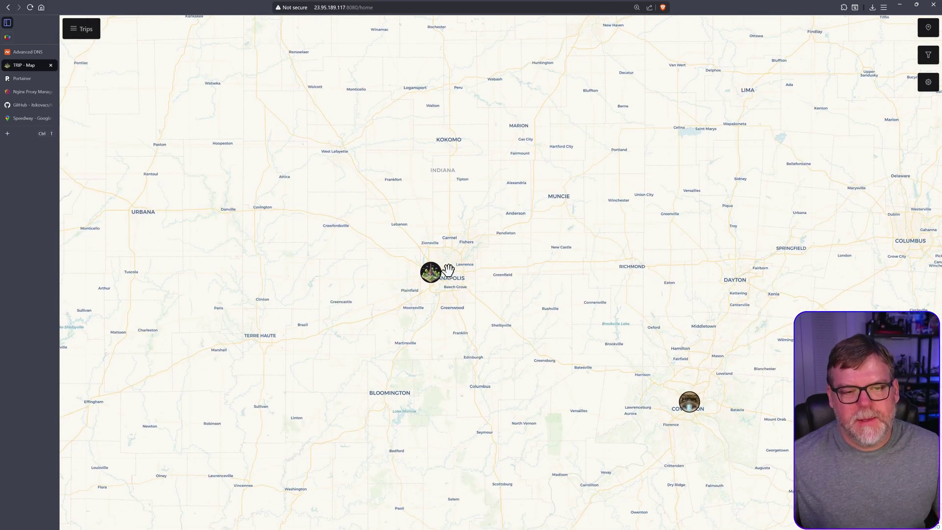
scroll(435, 277, up, 3)
scroll(432, 278, up, 4)
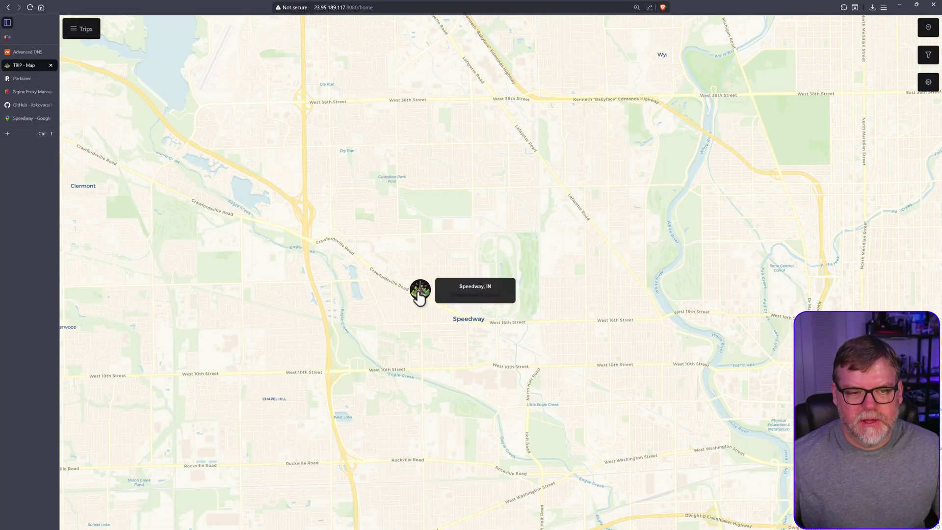
click(420, 294)
scroll(510, 280, up, 3)
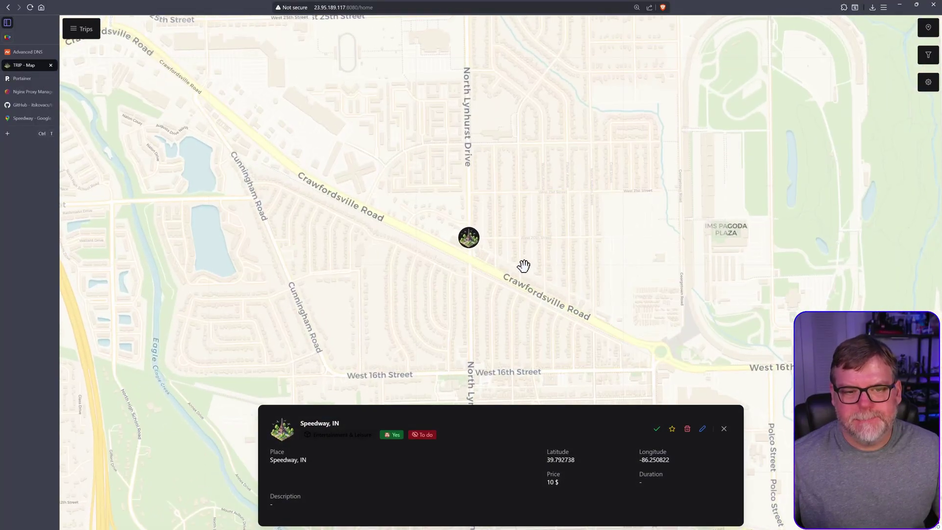
scroll(510, 259, up, 2)
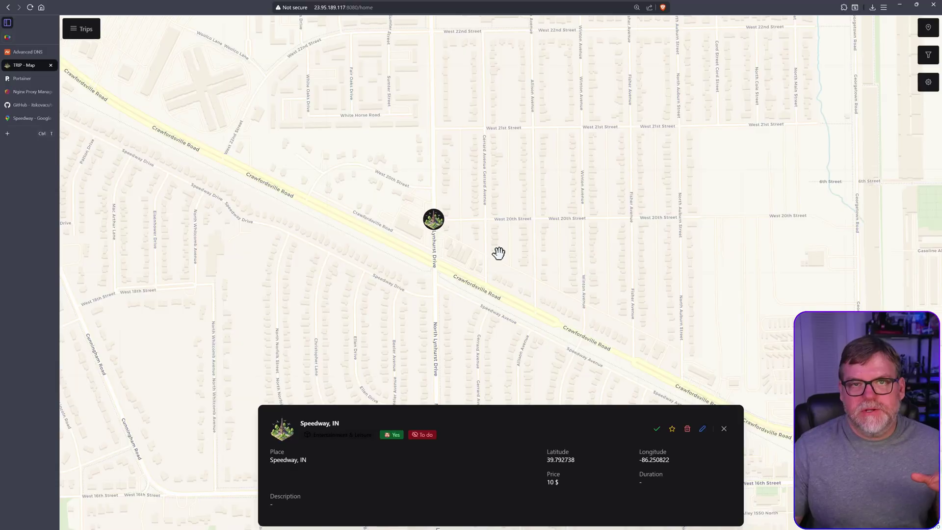
scroll(505, 311, down, 2)
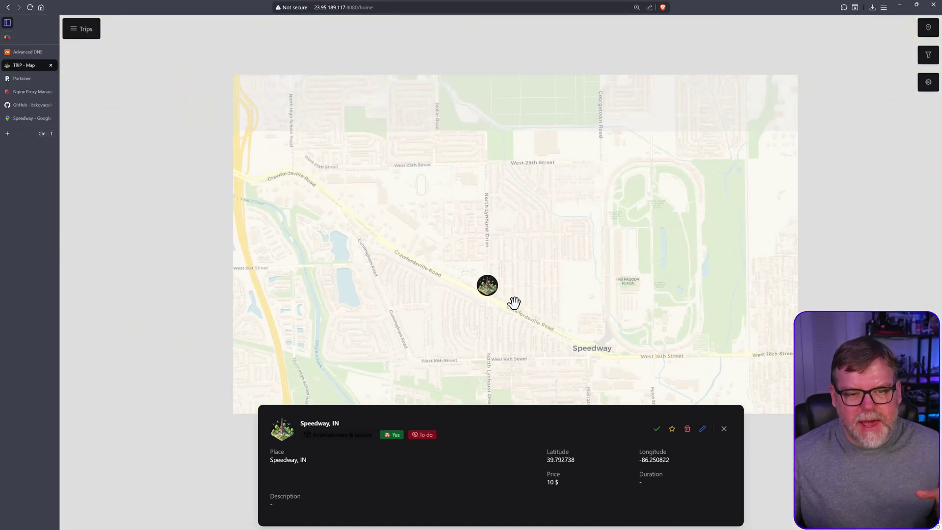
scroll(513, 303, down, 3)
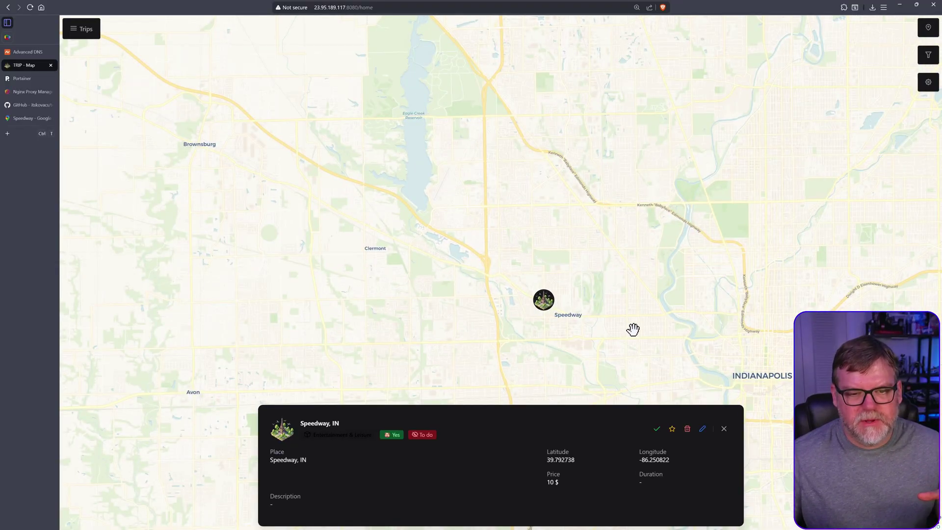
drag(633, 329, 578, 288)
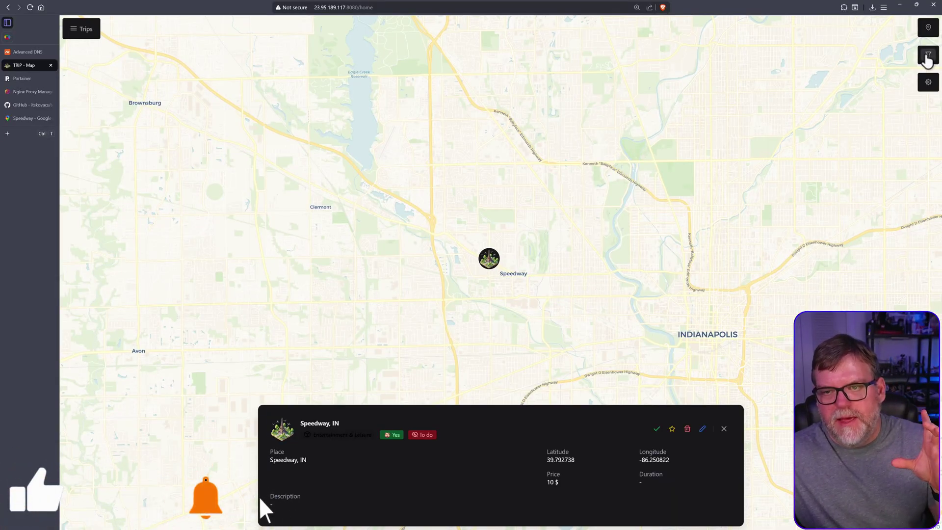
Open the map filters, then open and close the points list.
click(927, 58)
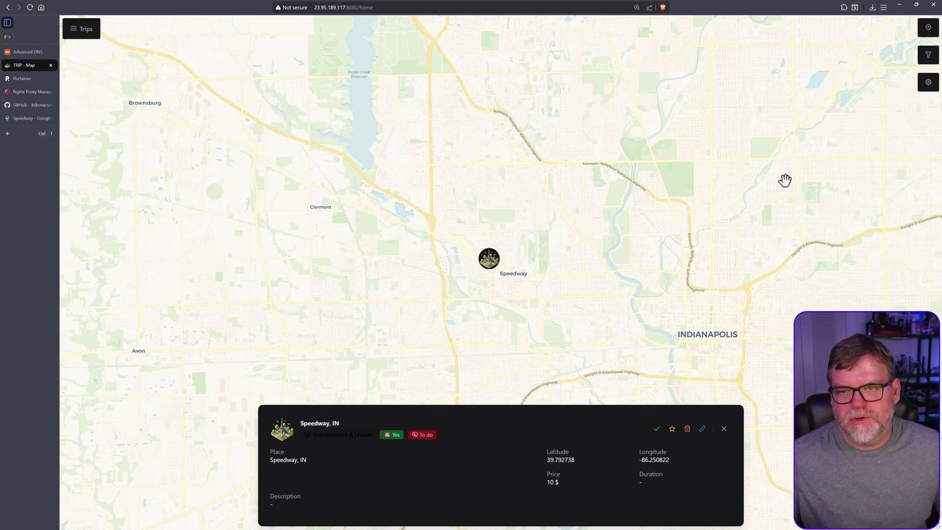
click(929, 29)
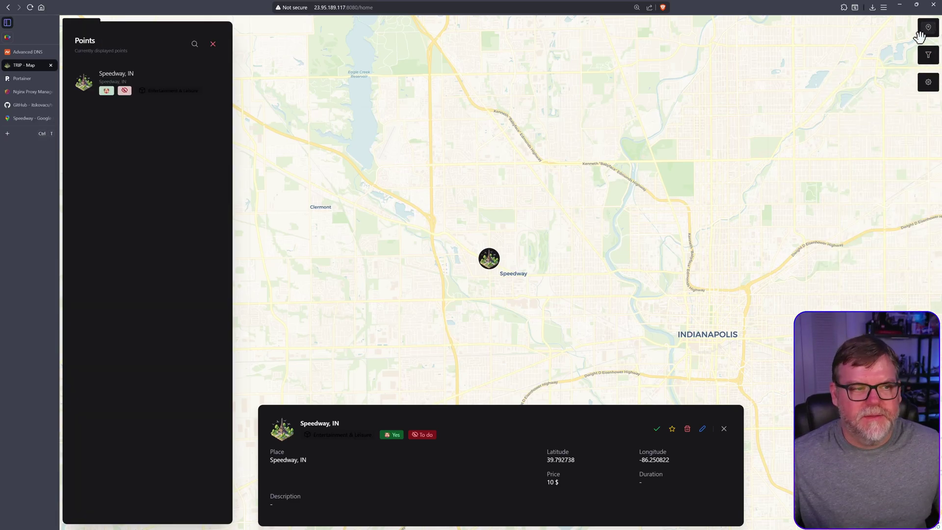
click(213, 44)
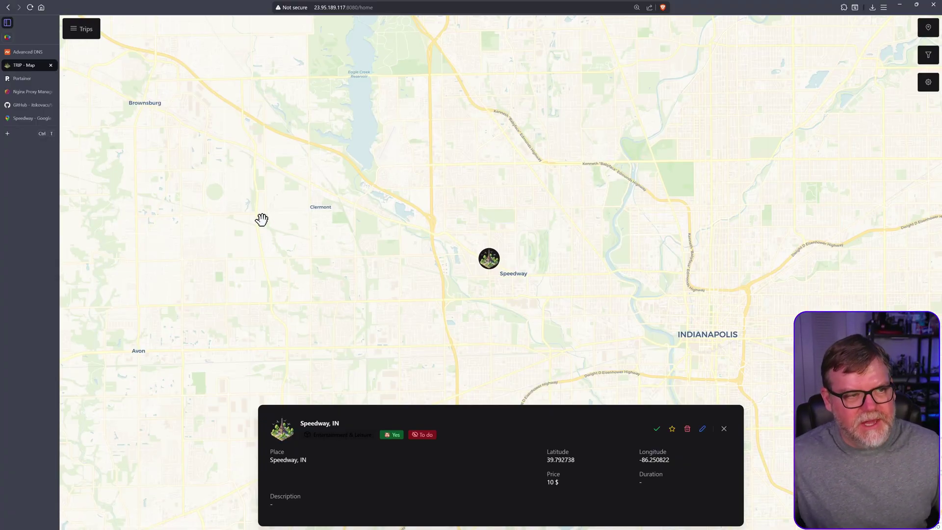
Start a new trip named 'North East Vacation' with currency $.
click(79, 30)
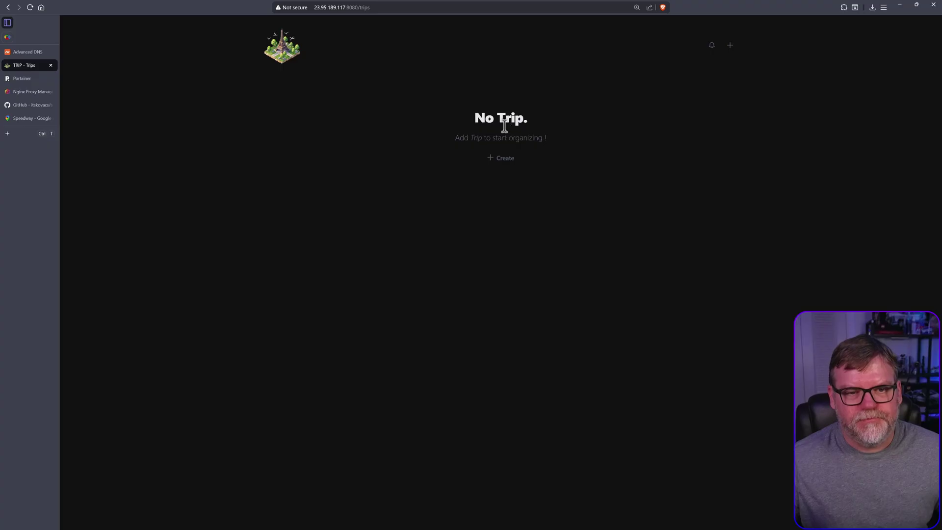
click(502, 156)
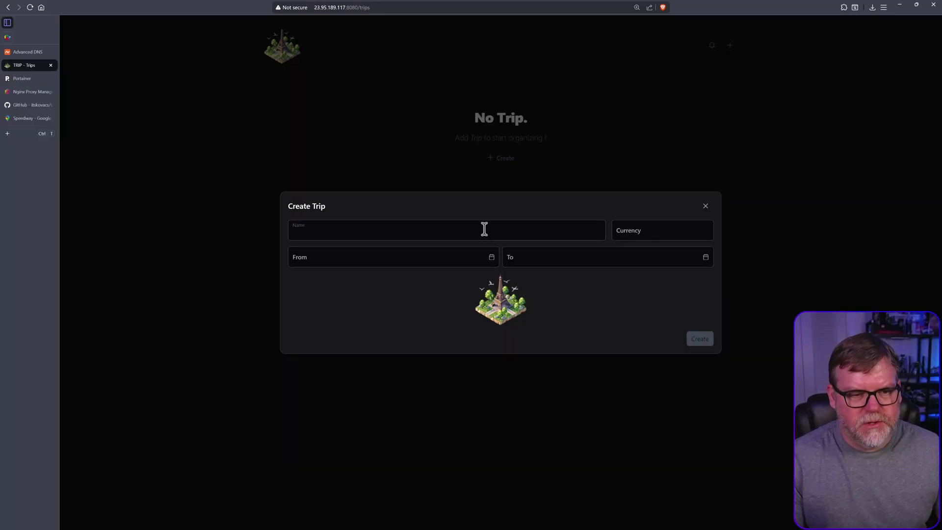
text(North Eas)
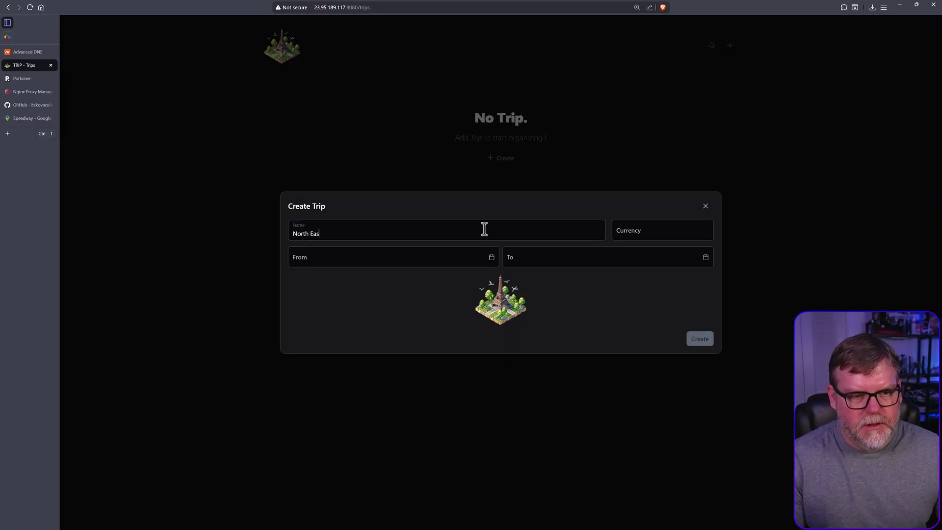
text(t V)
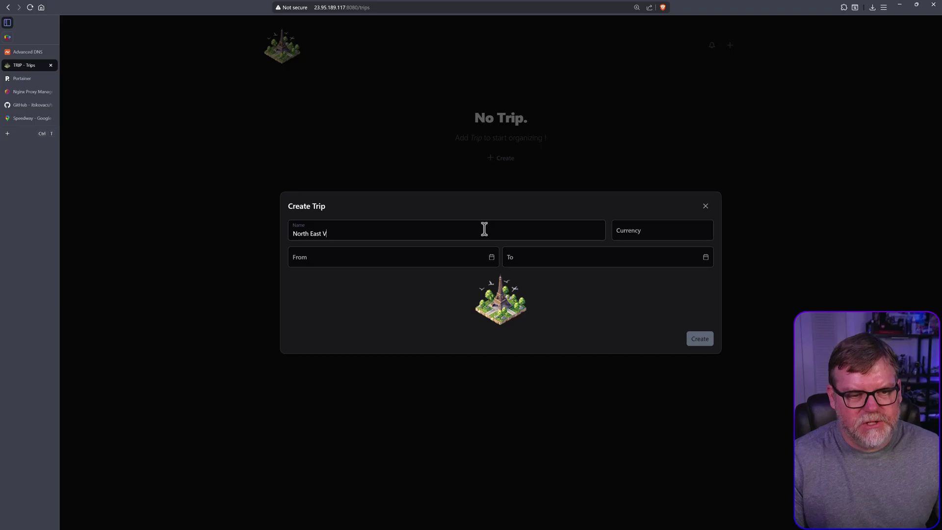
text(acation)
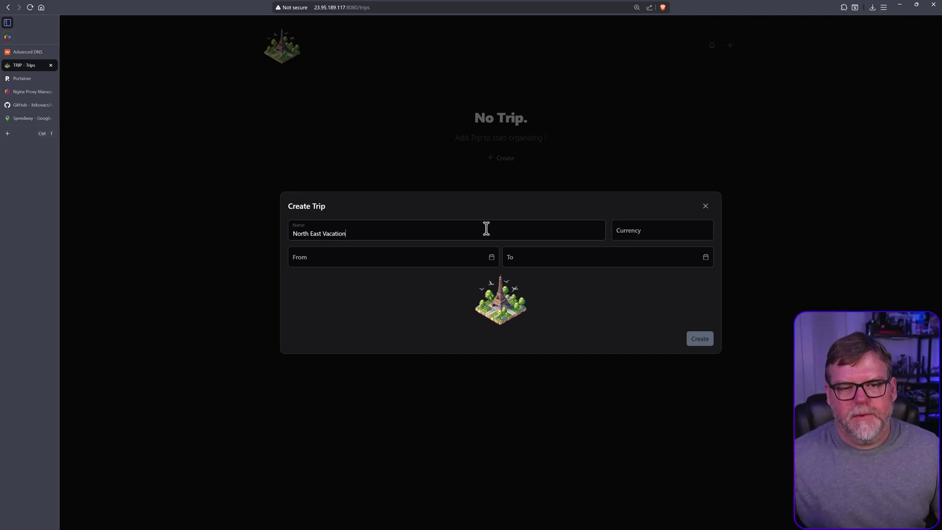
click(659, 235)
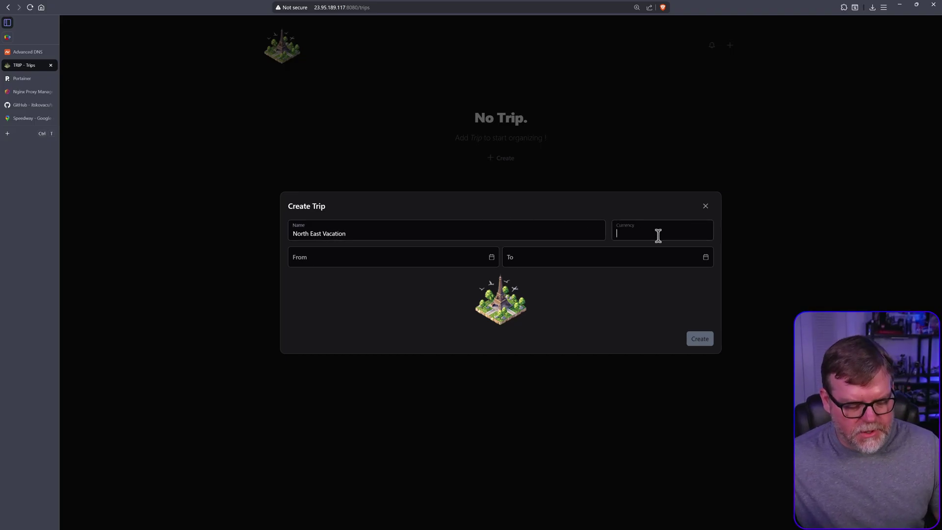
text($)
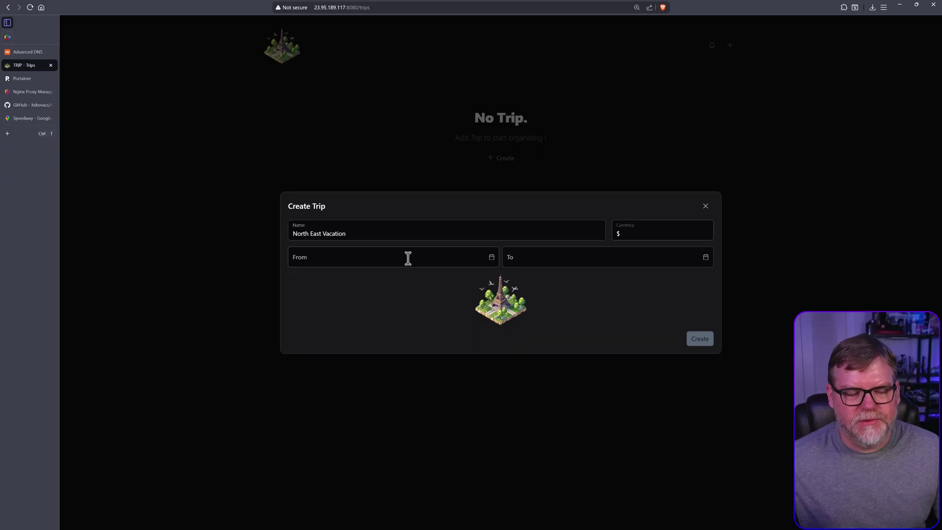
Set the trip dates from 14 October to 18 October 2025.
click(397, 258)
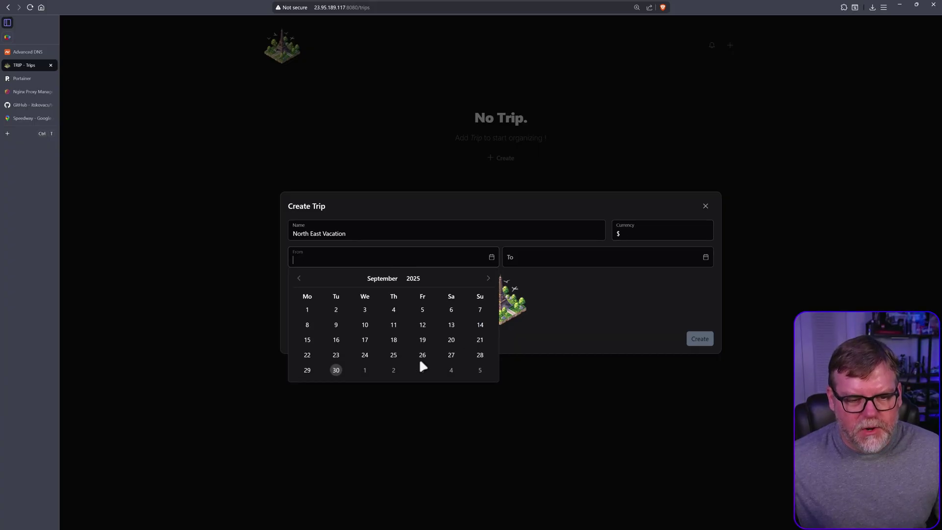
click(488, 278)
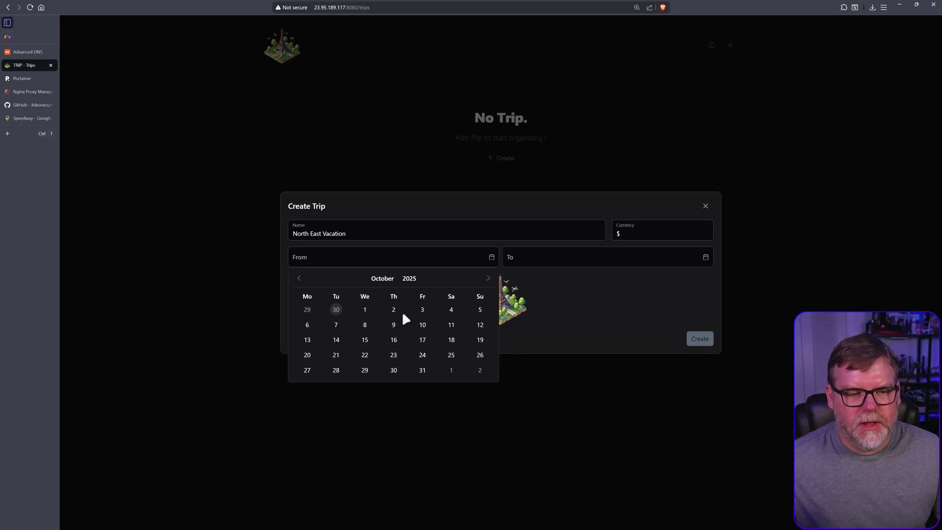
click(330, 338)
click(705, 259)
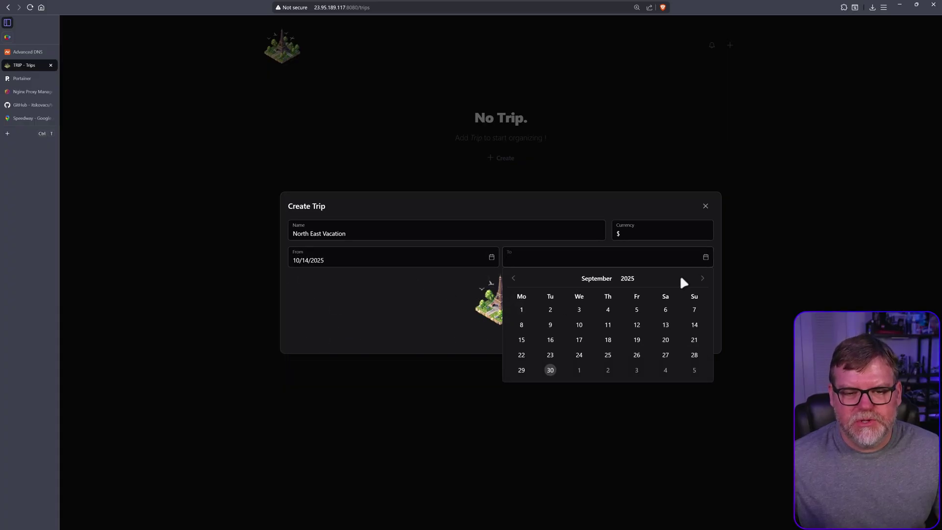
click(702, 278)
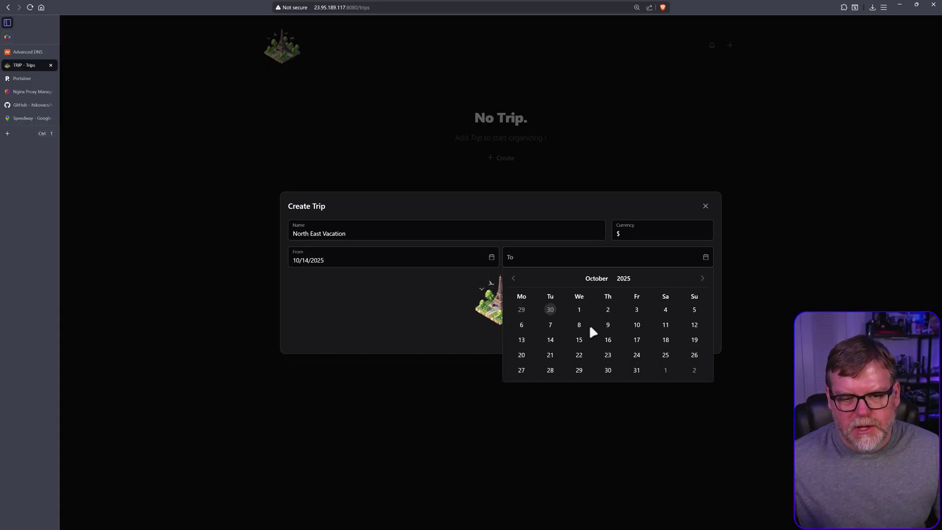
click(665, 341)
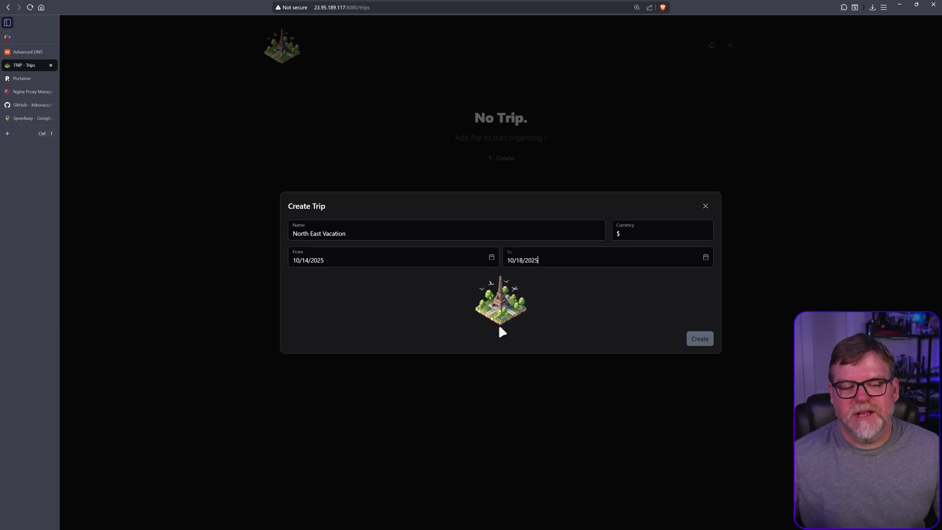
mouse_move(505, 304)
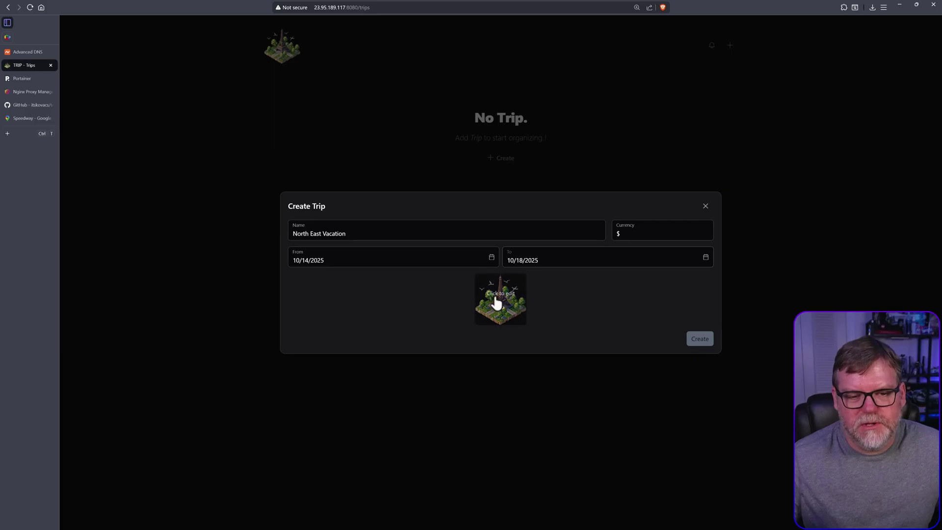
Use unnamed.jpg as the trip picture, create North East Vacation, and open its trip page.
click(505, 308)
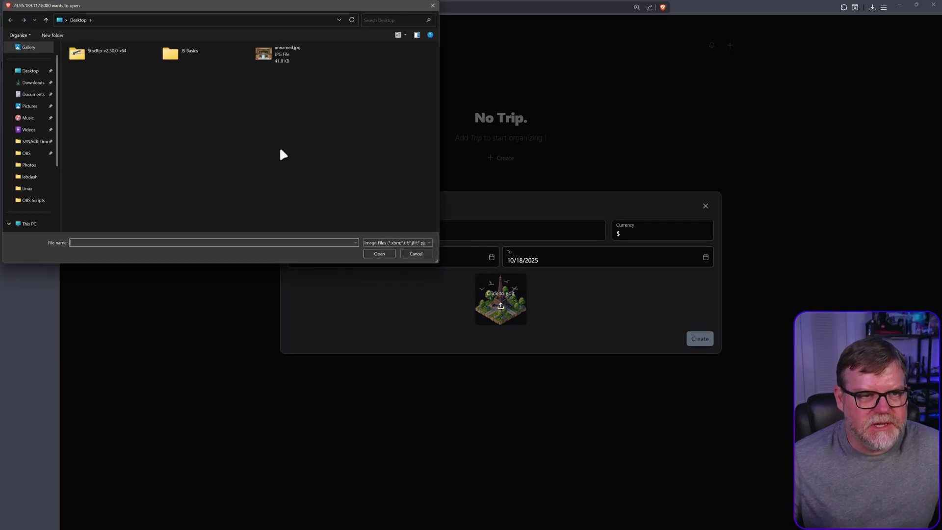
double_click(278, 56)
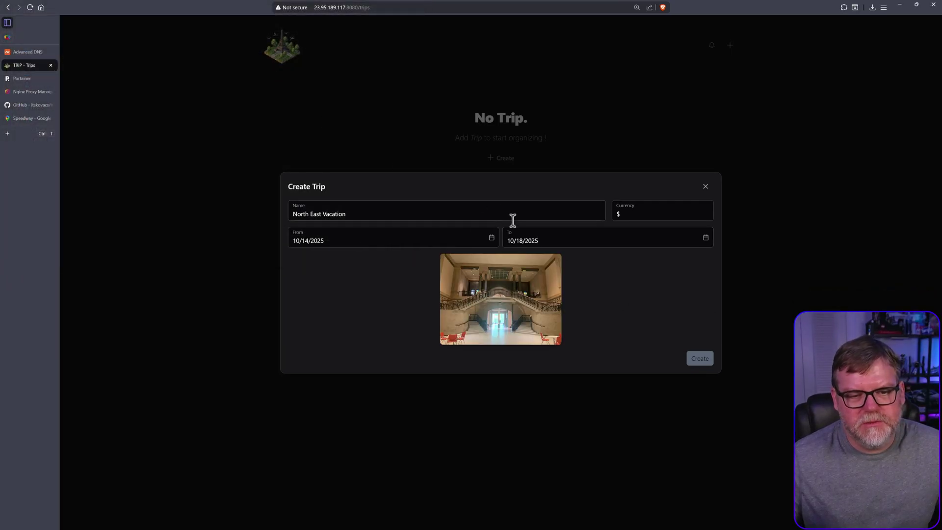
click(699, 358)
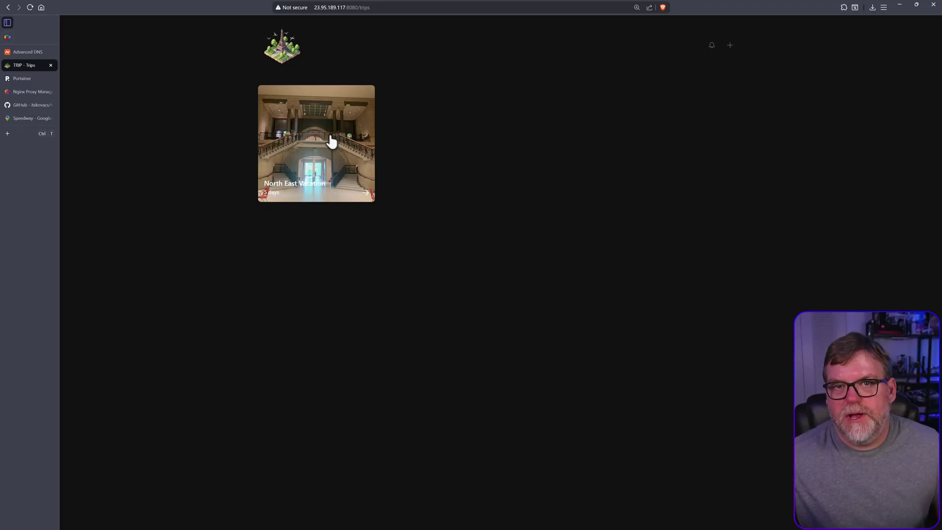
click(313, 141)
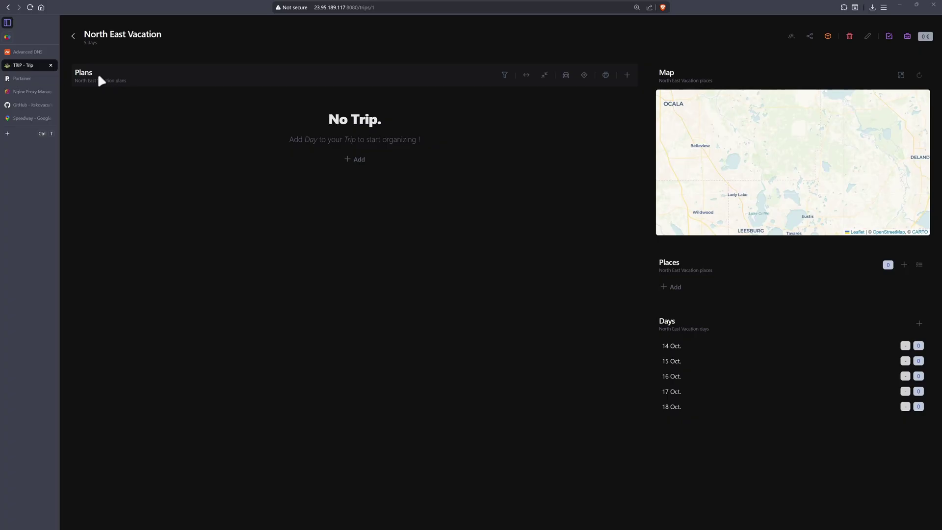
Start a new plan item scheduled on 15 Oct. at 13:00.
click(627, 75)
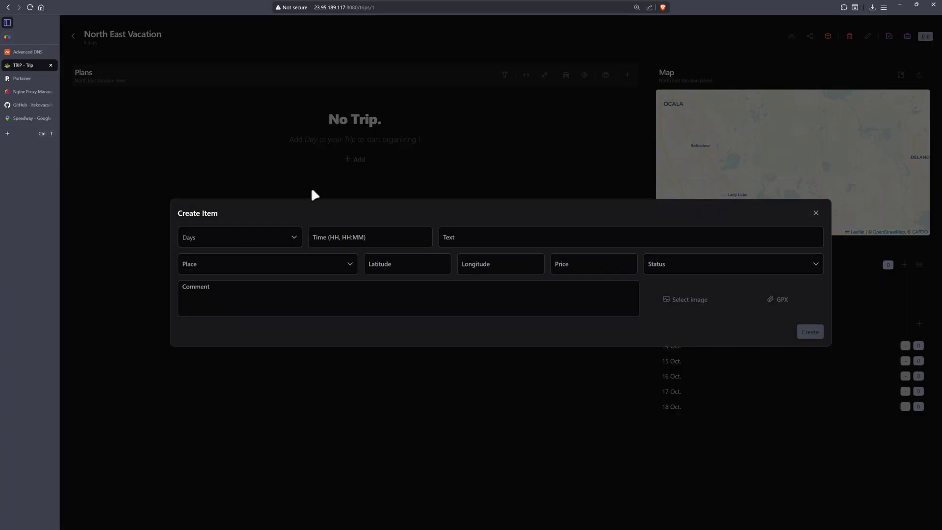
click(294, 236)
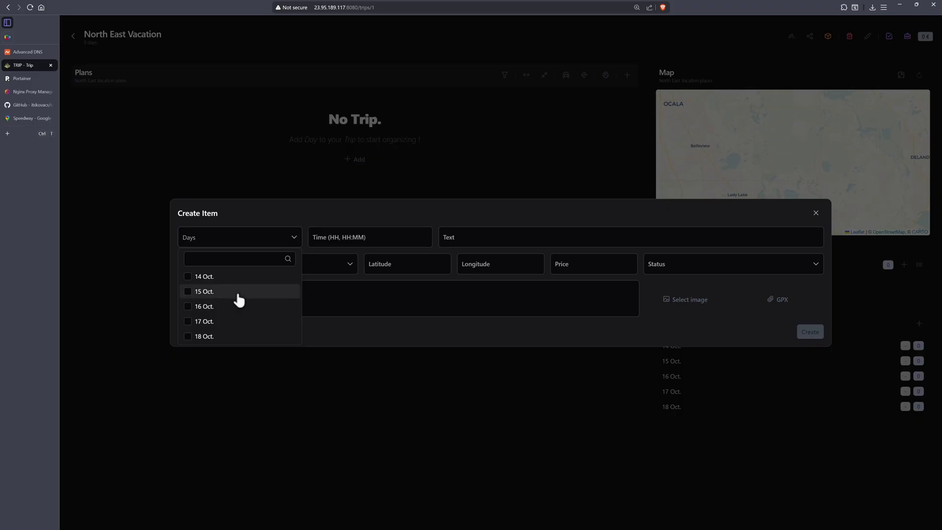
click(188, 293)
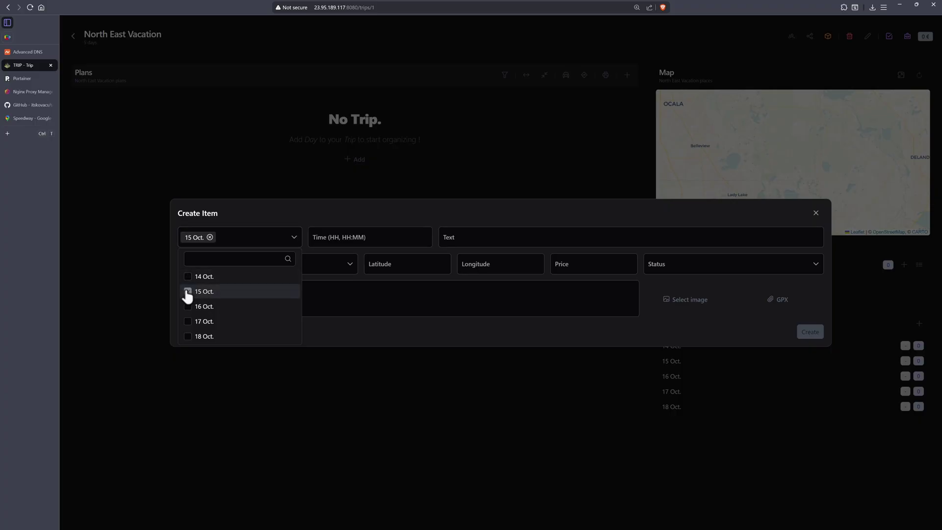
click(378, 237)
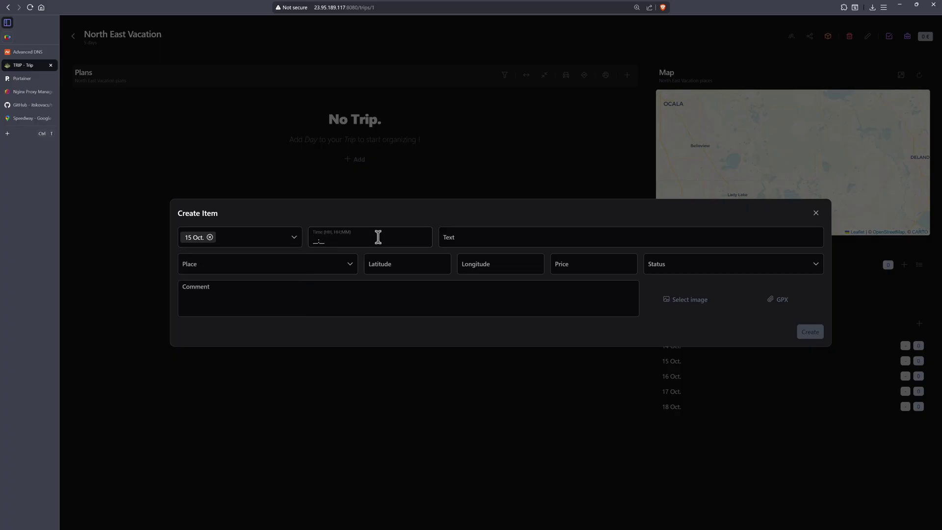
text(130)
Enter 'Museum Trudge' as the item text and create the plan item.
click(478, 236)
text(M)
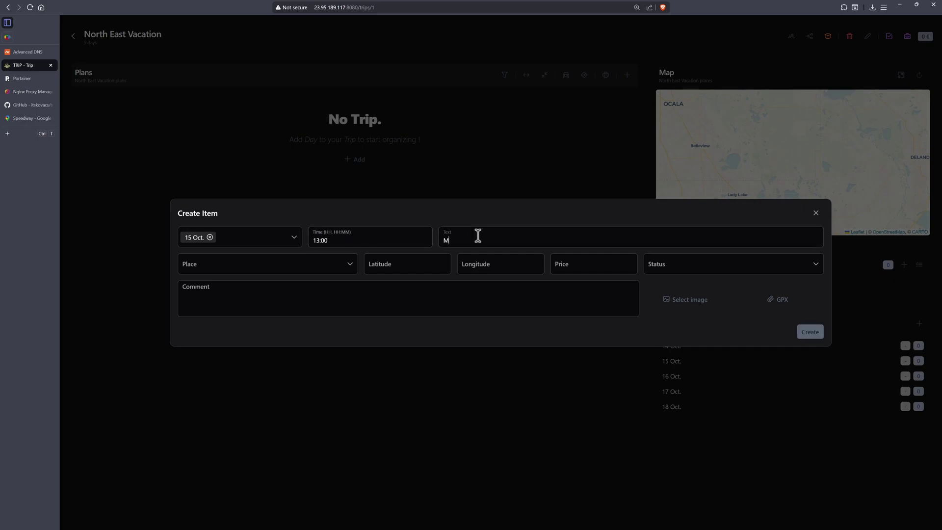
text(usuem)
key(BackSpace)
key(BackSpace)
key(BackSpace)
text(eum Trudge)
key(Tab)
click(814, 336)
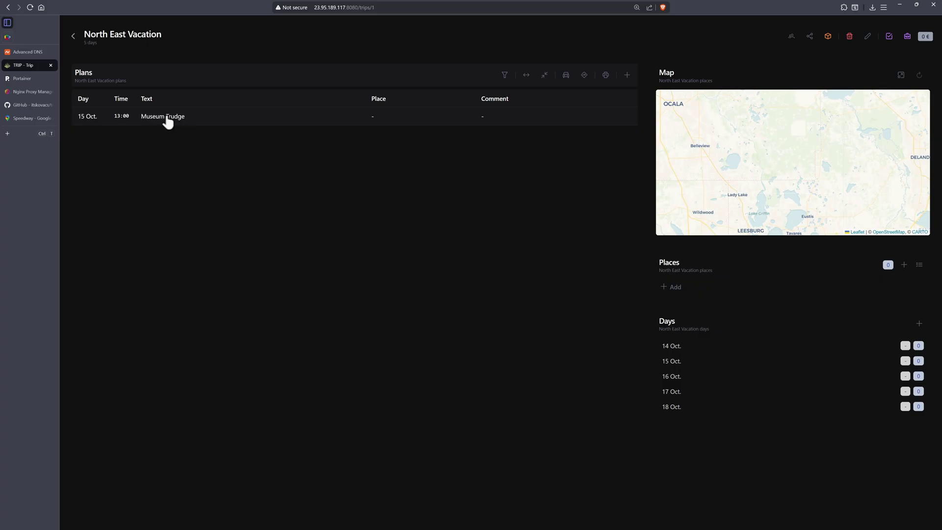
click(371, 117)
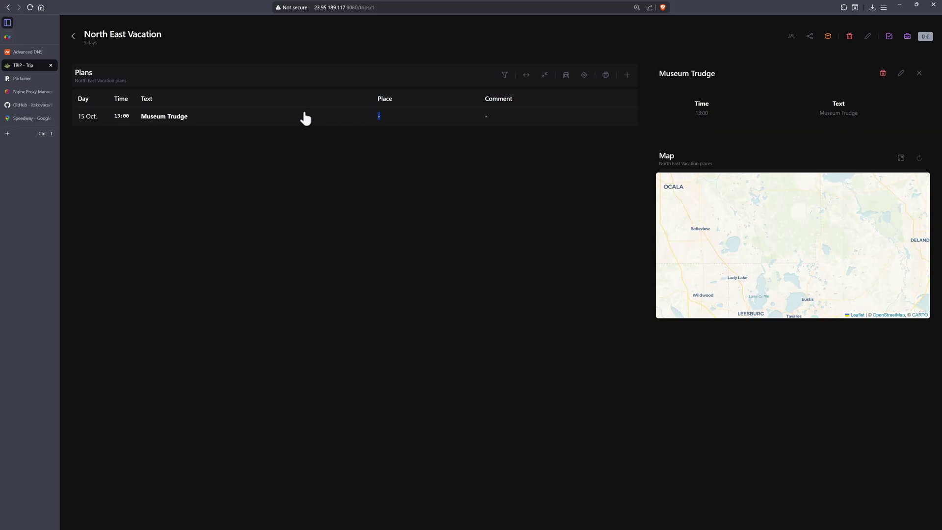
click(919, 73)
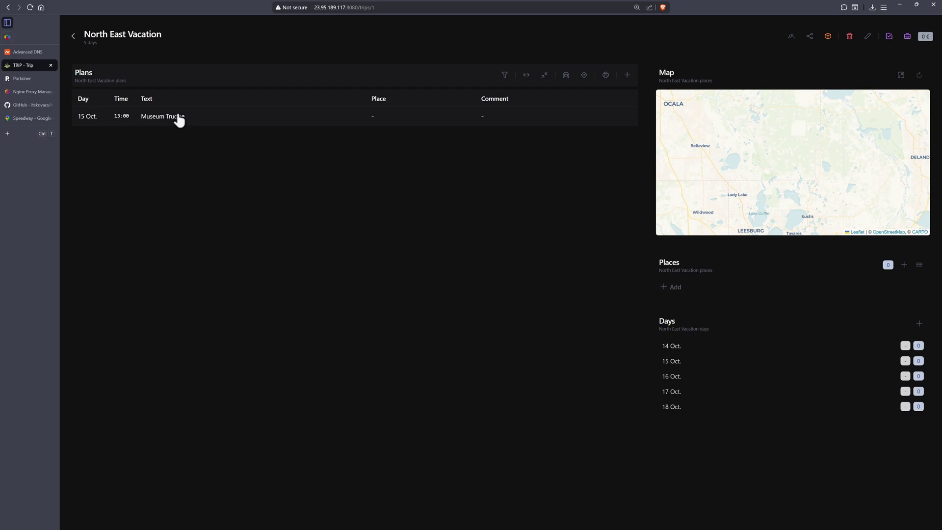
Add Cincinnati Art Museum and Speedway, IN to the North East Vacation trip's places.
click(673, 290)
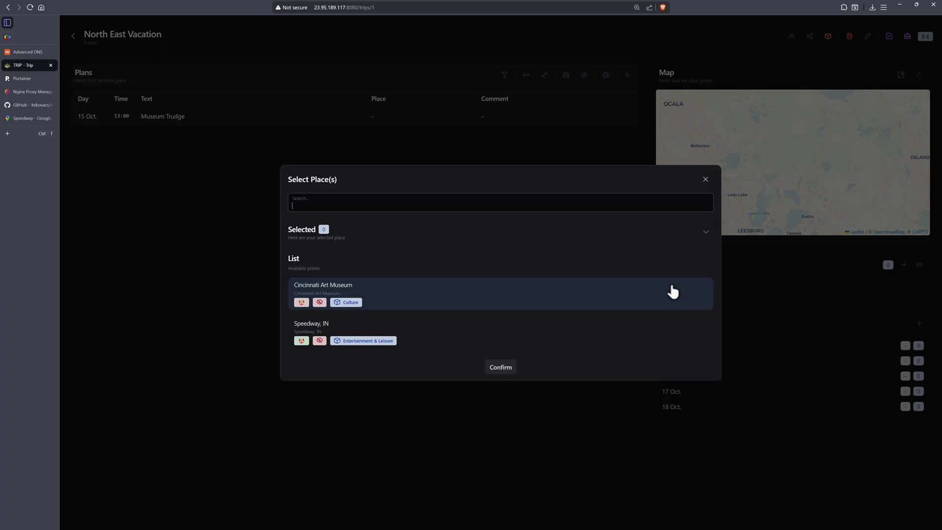
click(380, 292)
click(403, 336)
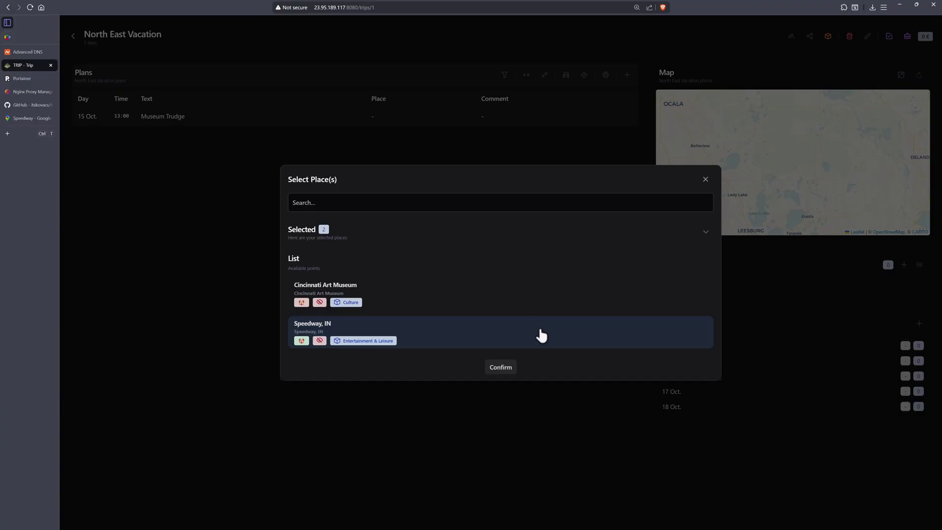
click(501, 367)
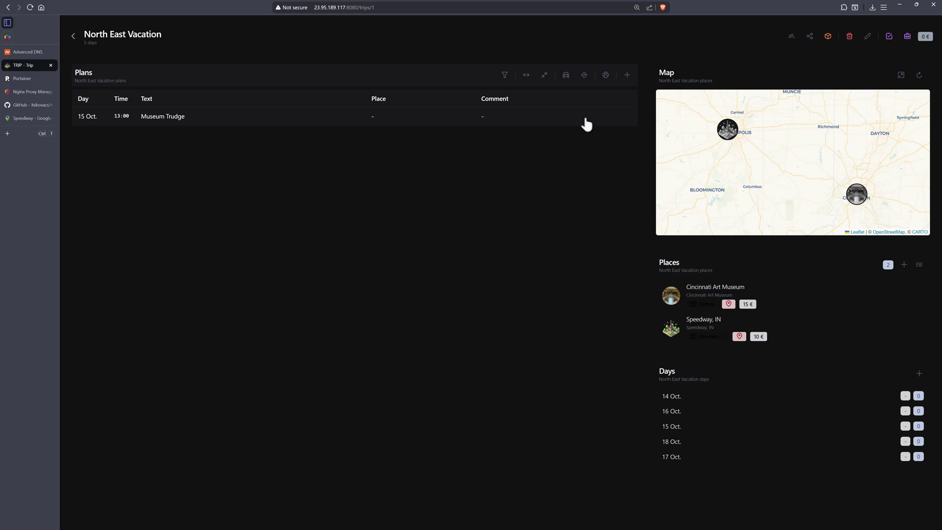
Switch between the trips list and the places map, panning north to the trip's places.
click(73, 37)
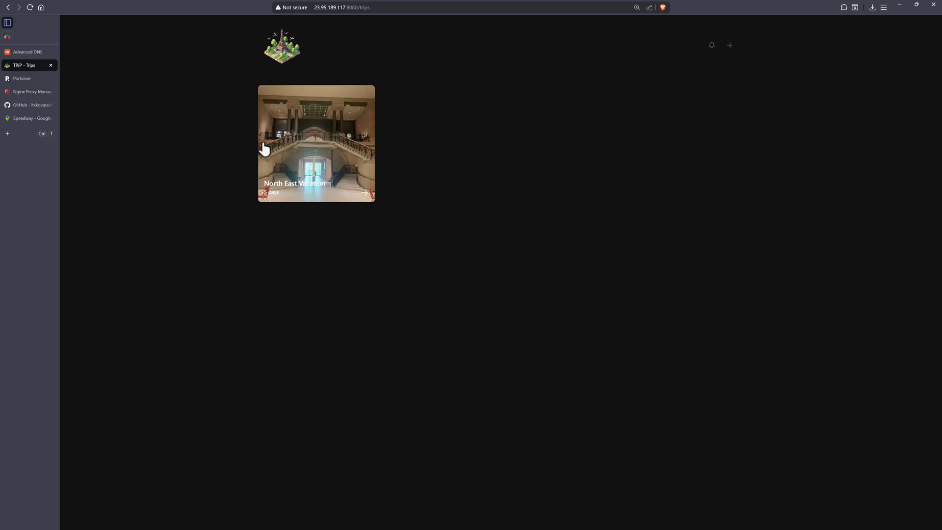
click(286, 50)
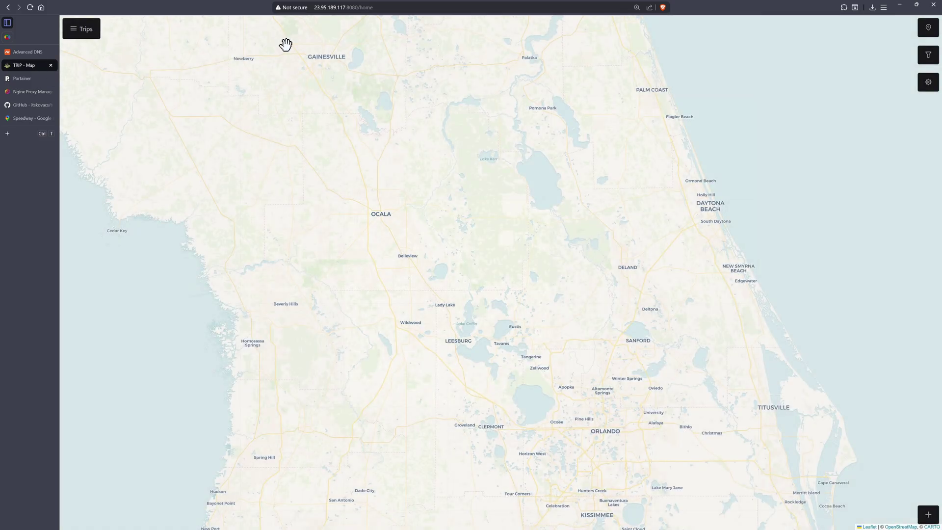
scroll(331, 198, up, 2)
scroll(324, 194, down, 3)
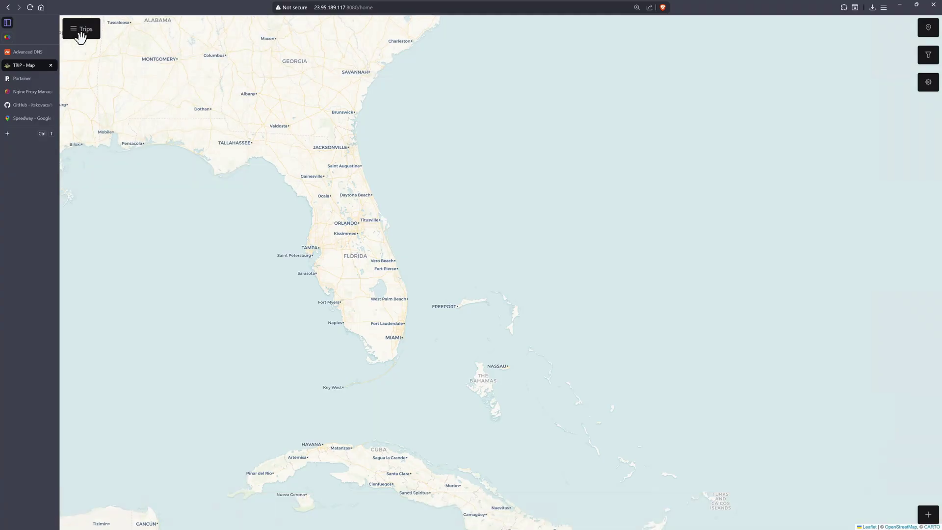
click(80, 30)
click(282, 47)
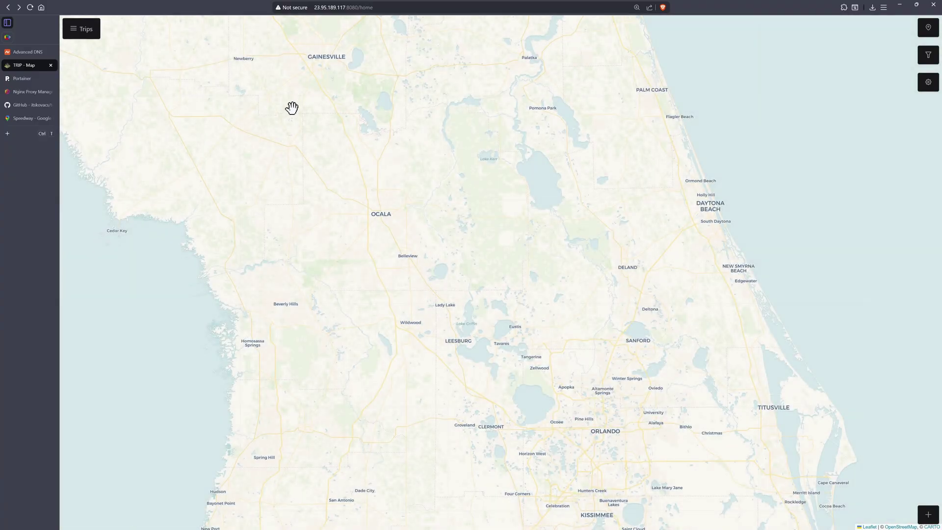
scroll(589, 271, down, 2)
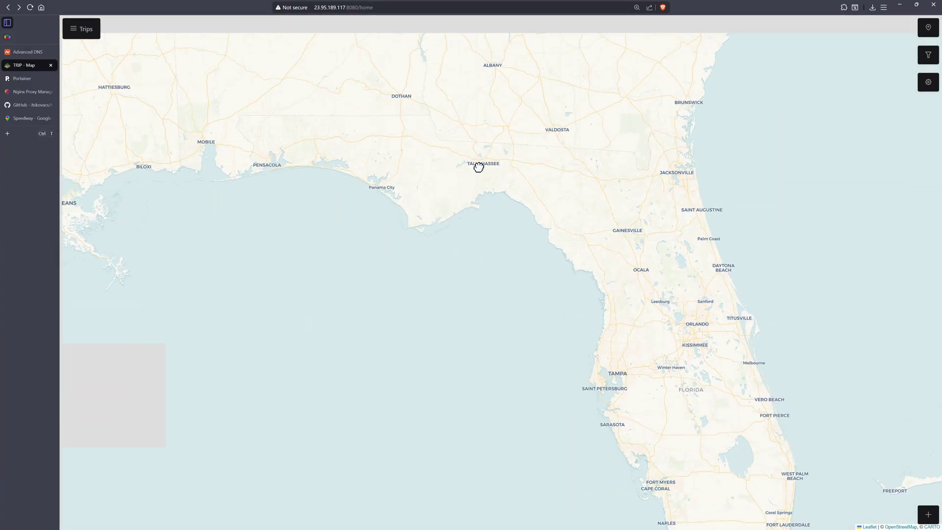
drag(479, 164, 471, 309)
scroll(490, 299, down, 2)
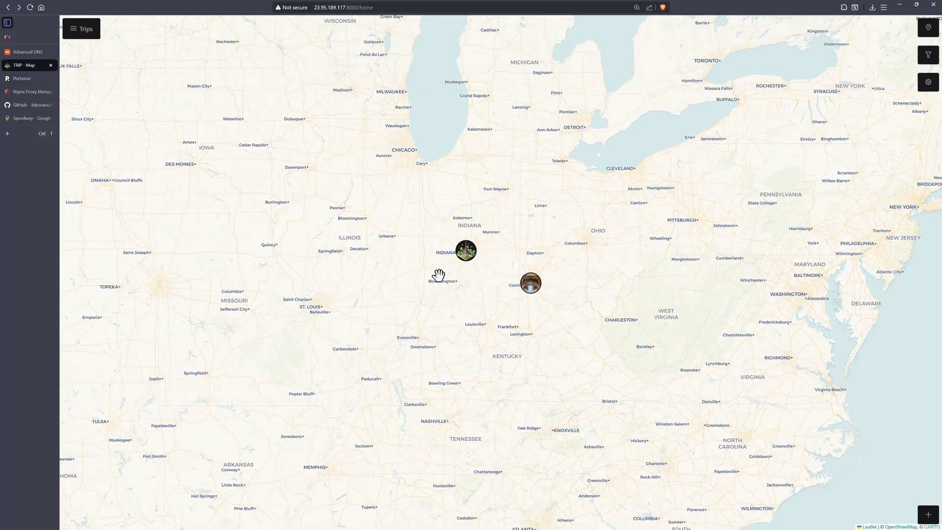
View the Cincinnati Art Museum details and open its editor, closing it without saving.
click(525, 283)
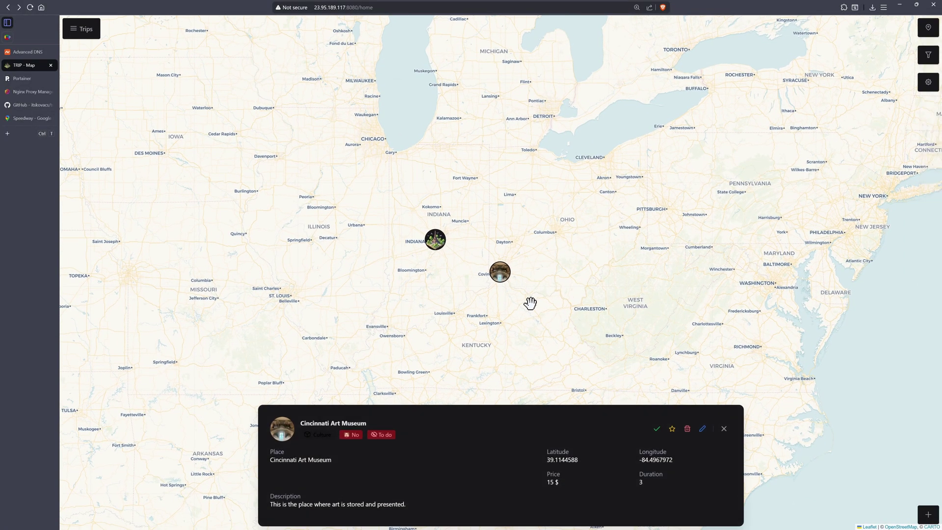
click(703, 429)
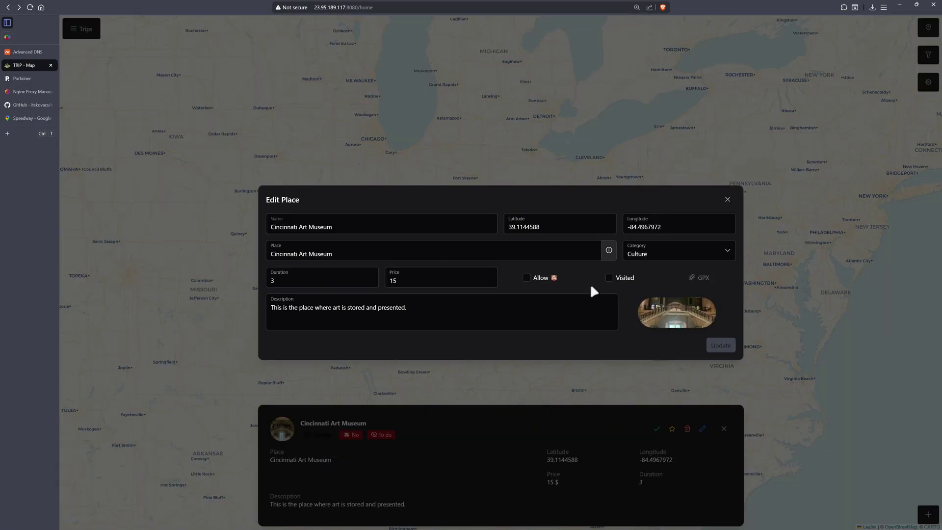
click(390, 281)
click(727, 200)
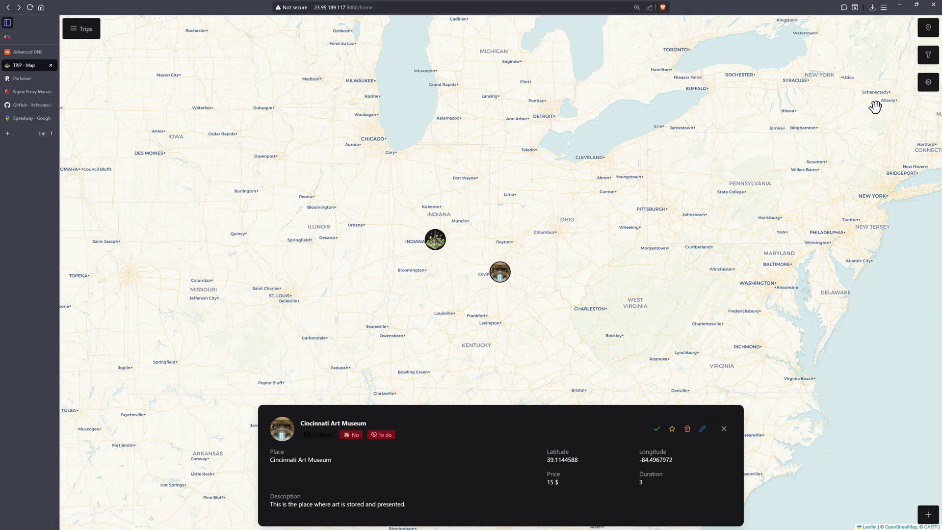
Look at the currency tweak in the app settings, then close the settings.
click(928, 82)
click(434, 213)
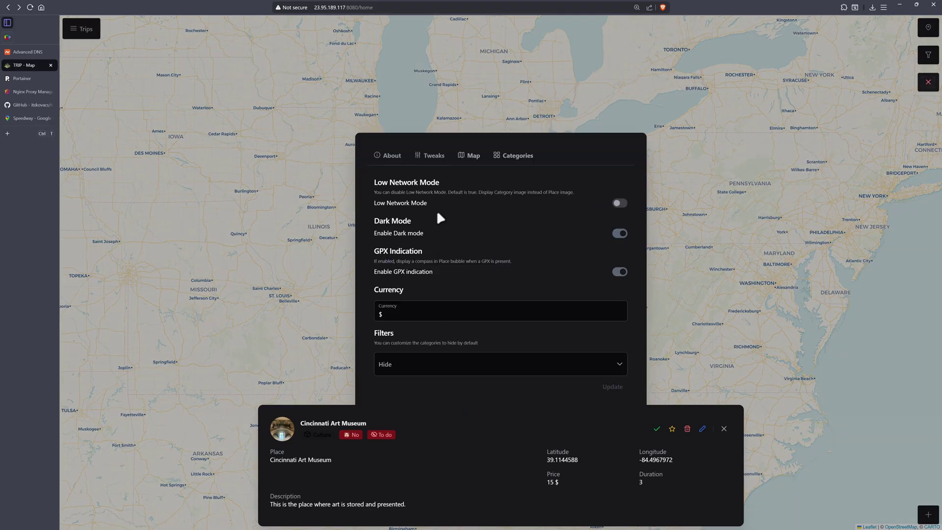
click(395, 312)
click(927, 82)
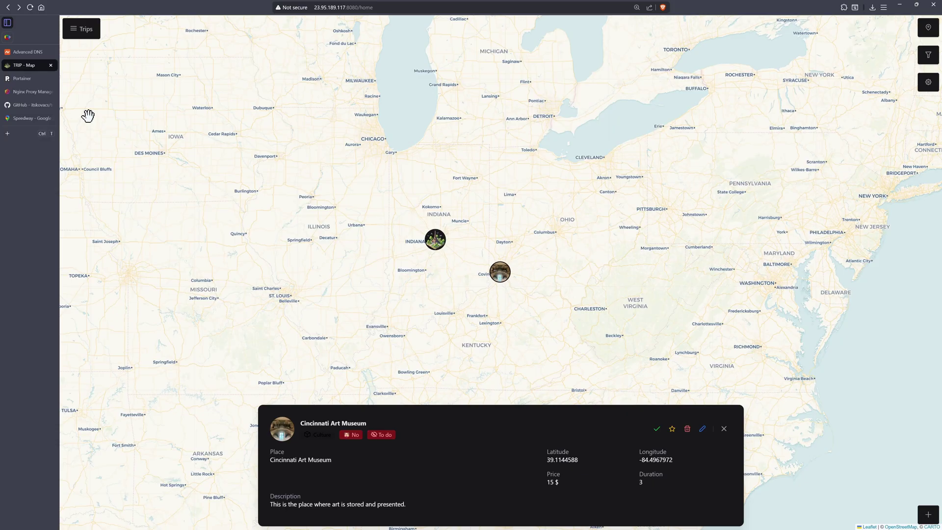
Open the North East Vacation trip and show the Museum Trudge plan details.
click(91, 34)
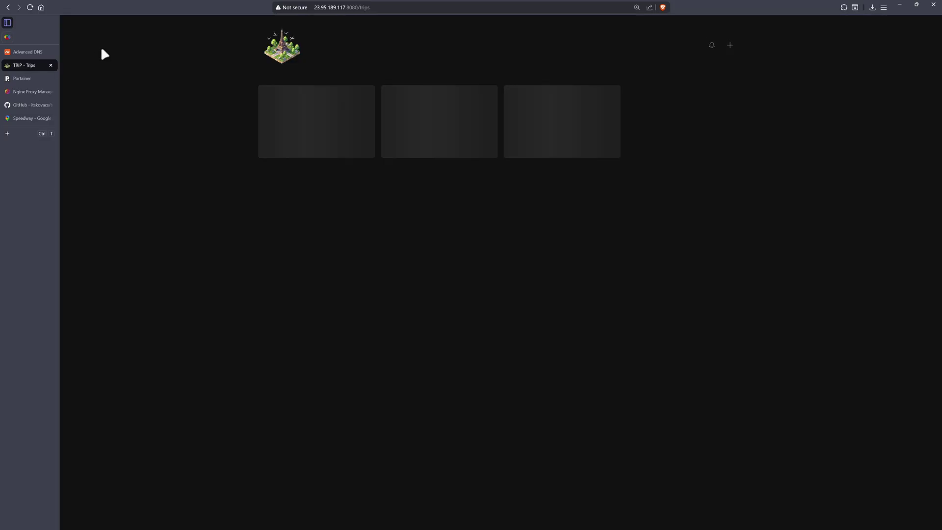
click(309, 128)
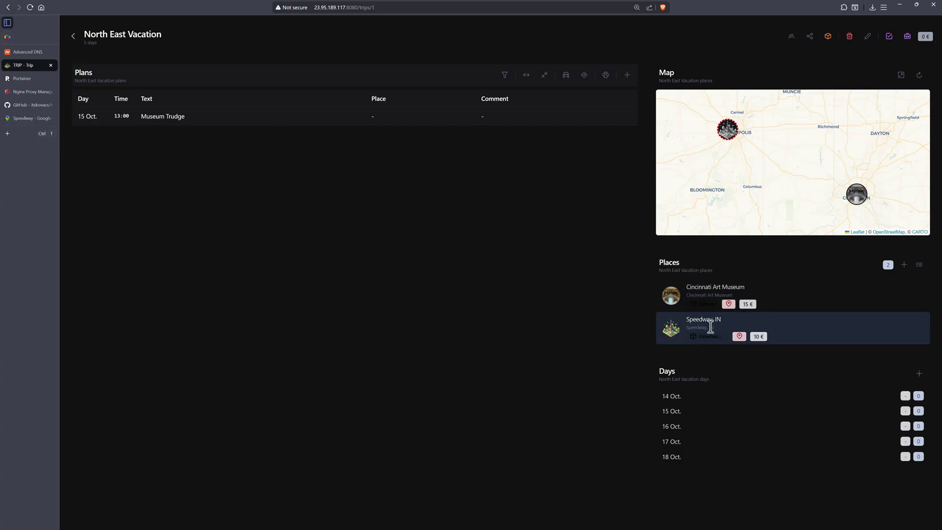
click(160, 125)
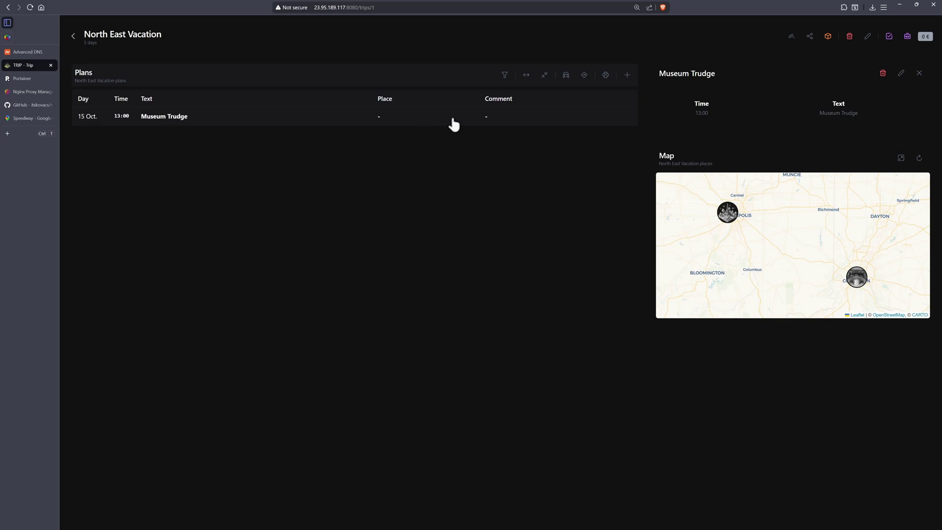
Link the Museum Trudge plan to Cincinnati Art Museum, update it, and close the details.
click(900, 74)
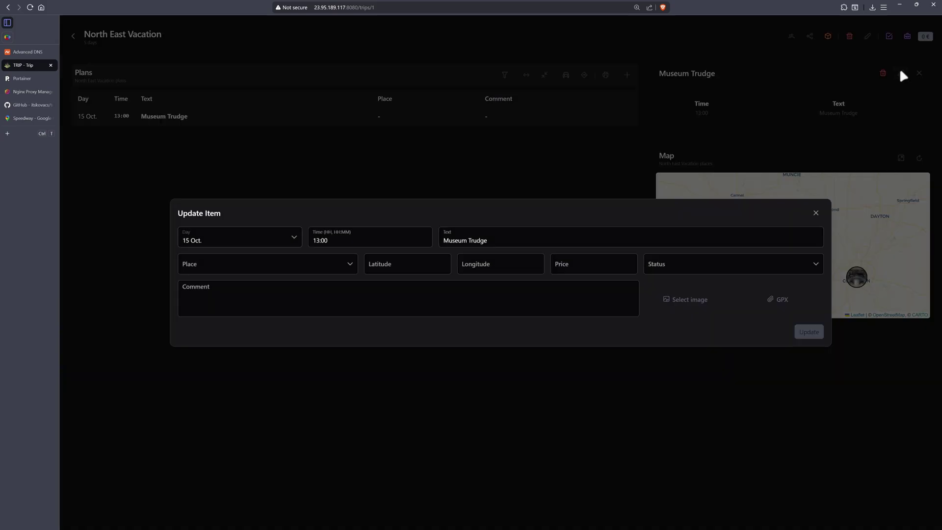
click(346, 266)
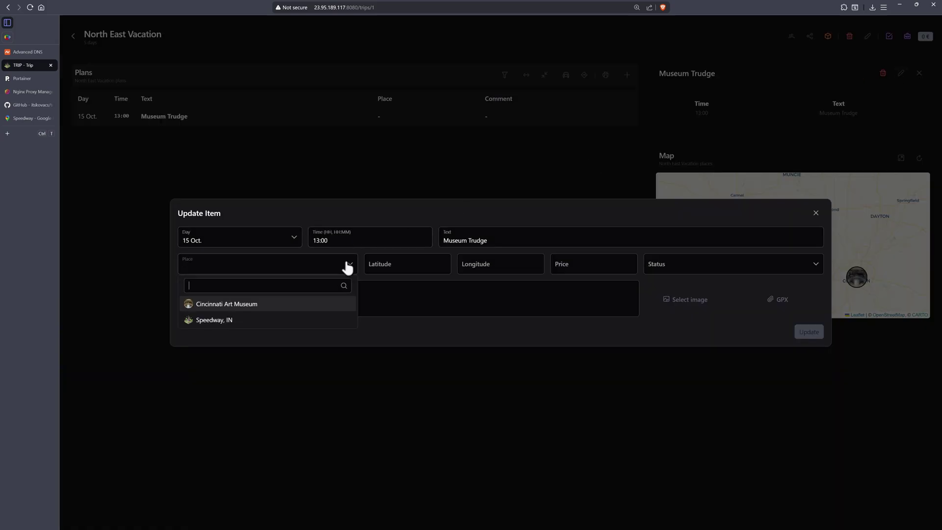
click(232, 305)
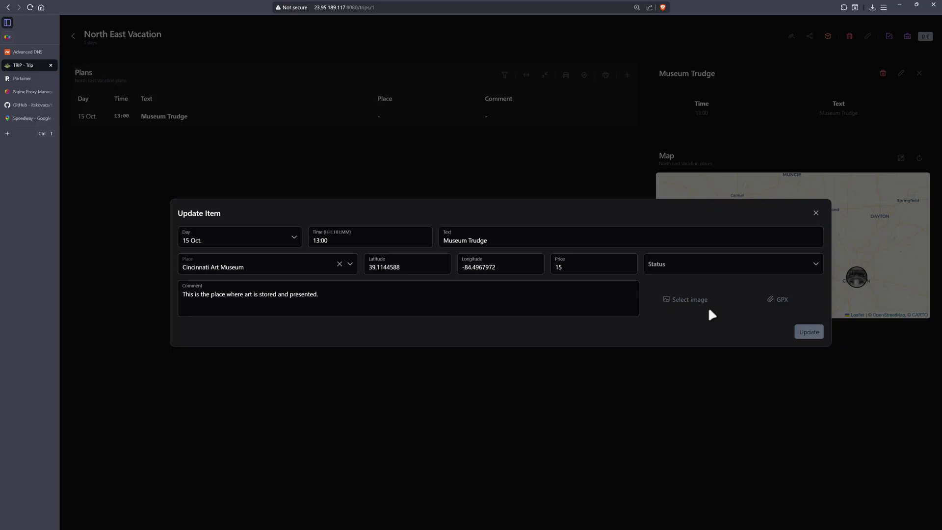
click(807, 333)
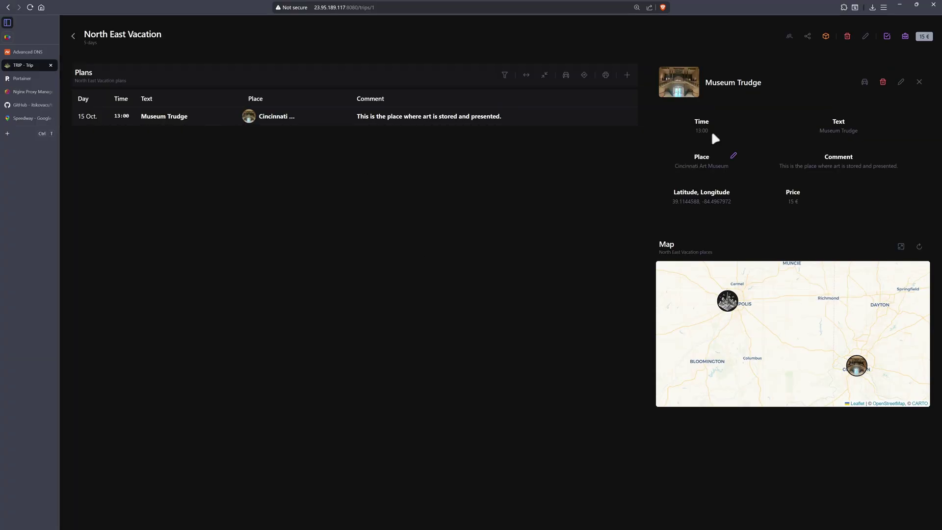
click(919, 82)
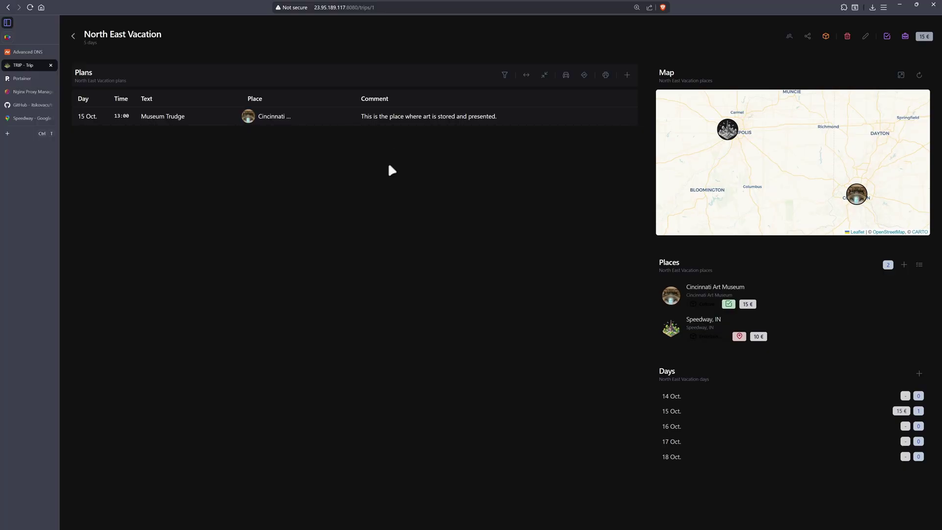
mouse_move(853, 195)
Add a booked Speedway, IN plan on 16 Oct. at 09:00 priced 10 €.
click(627, 75)
click(285, 236)
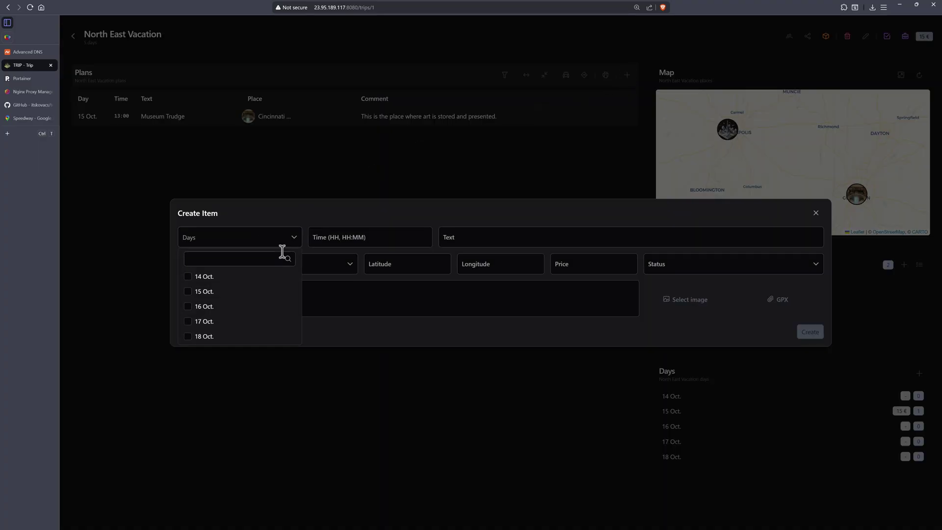
click(188, 307)
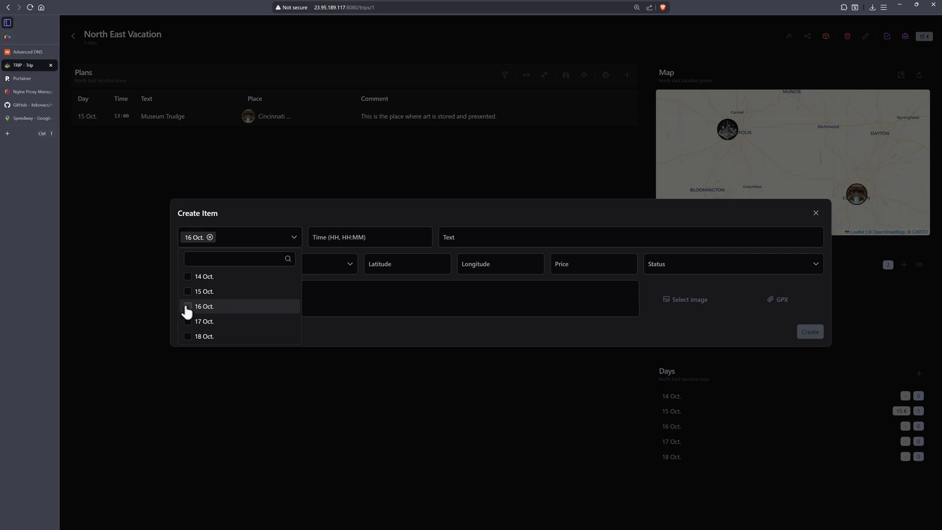
click(357, 324)
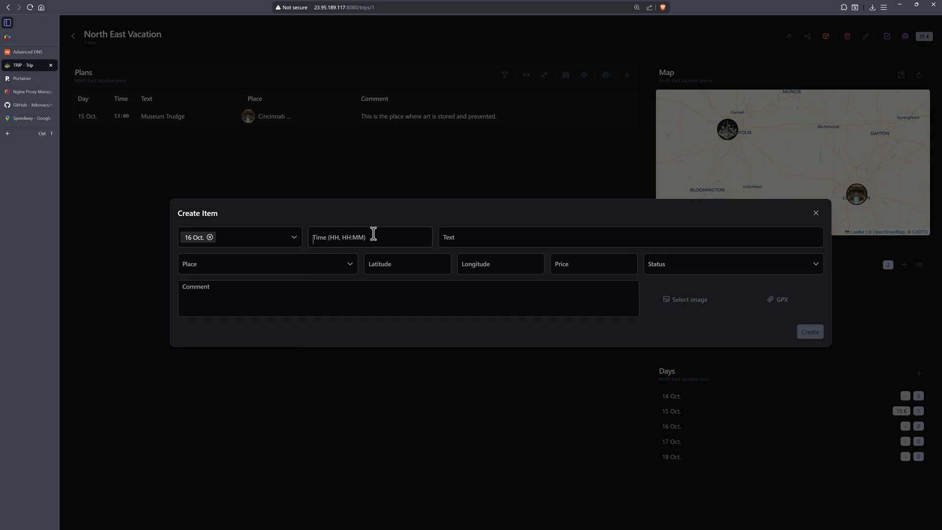
click(374, 234)
text(0900)
key(Tab)
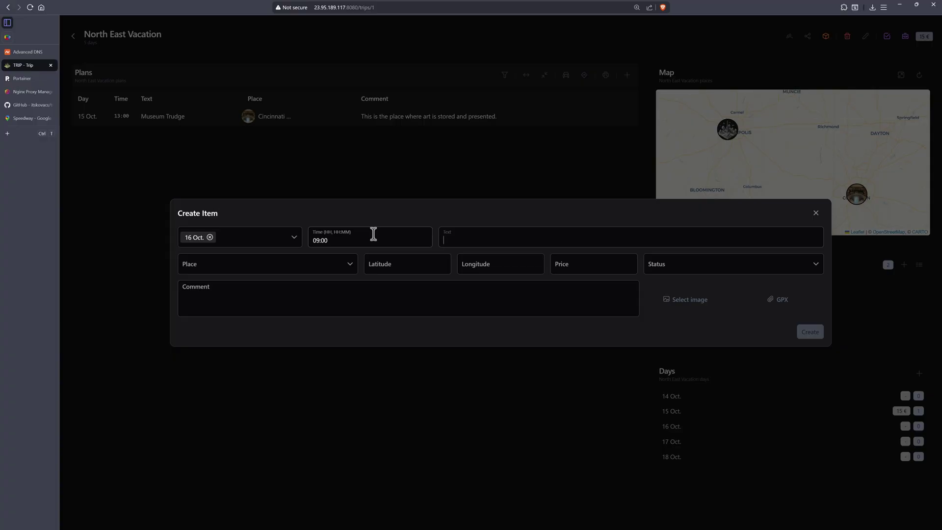
click(347, 263)
click(235, 316)
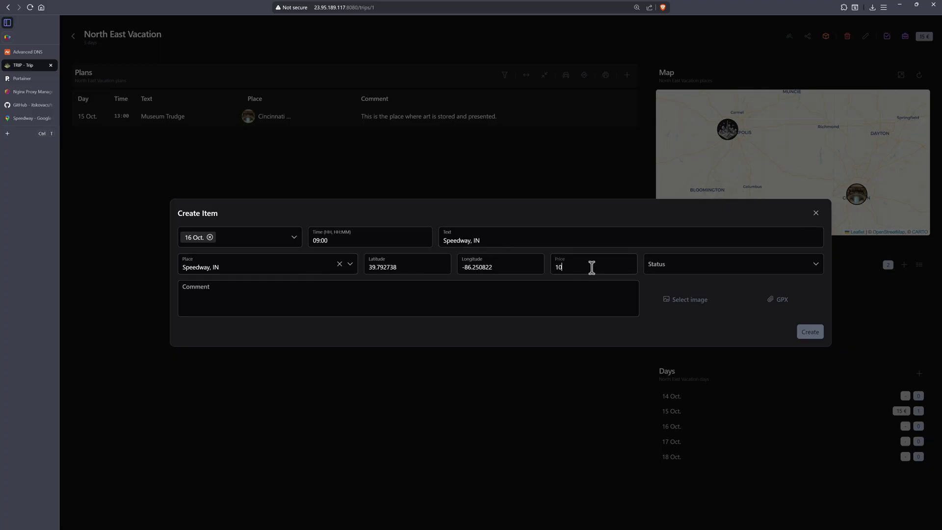
click(690, 268)
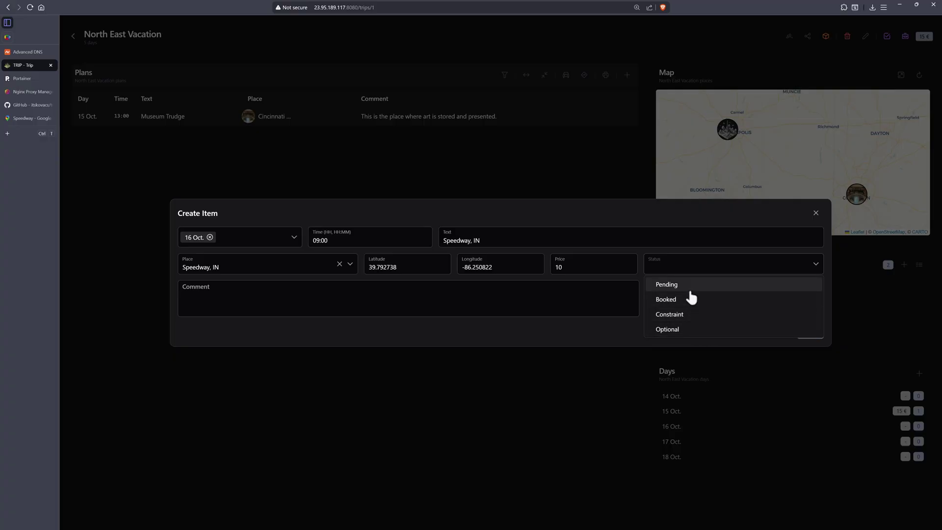
click(681, 300)
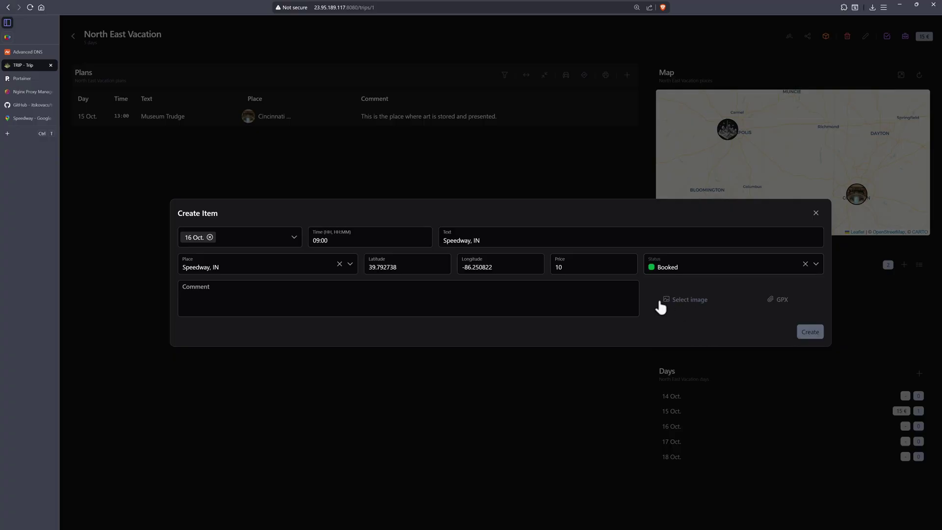
click(809, 332)
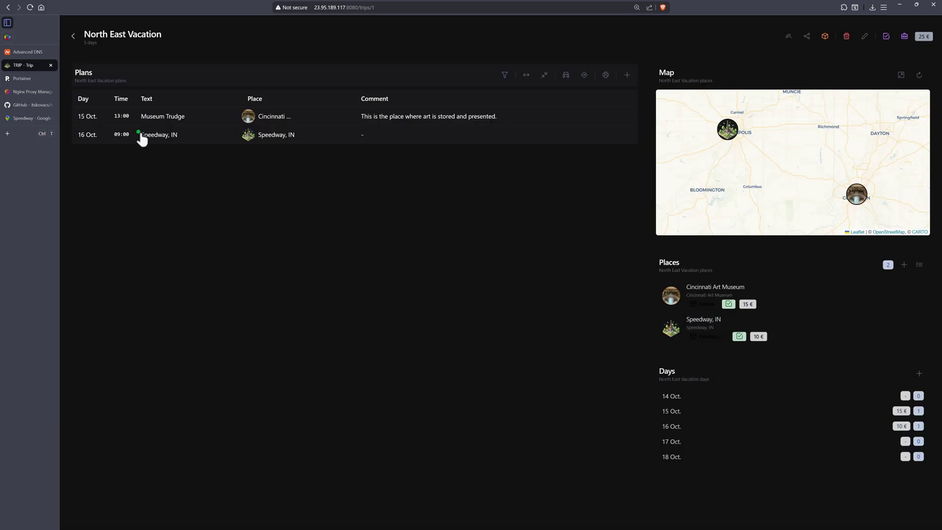
Change the Museum Trudge plan's status to Optional and close its details.
click(124, 120)
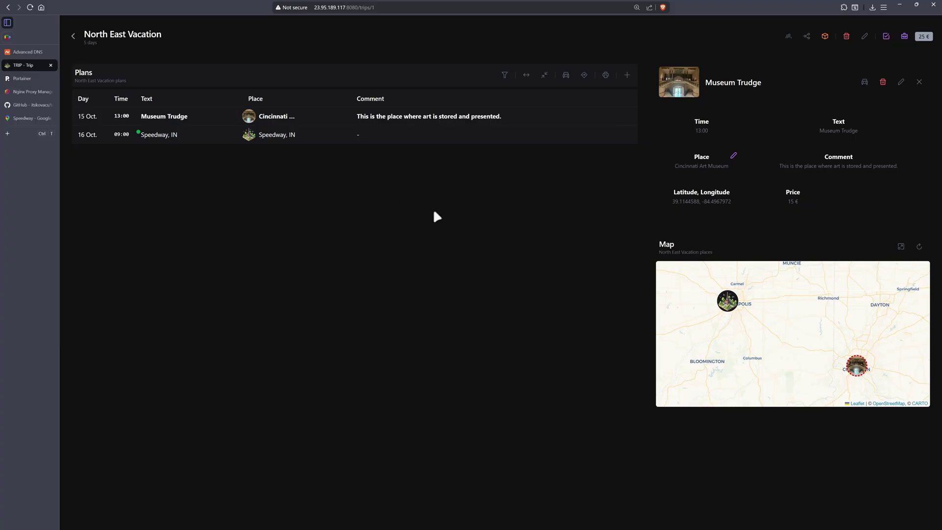
click(900, 82)
click(706, 258)
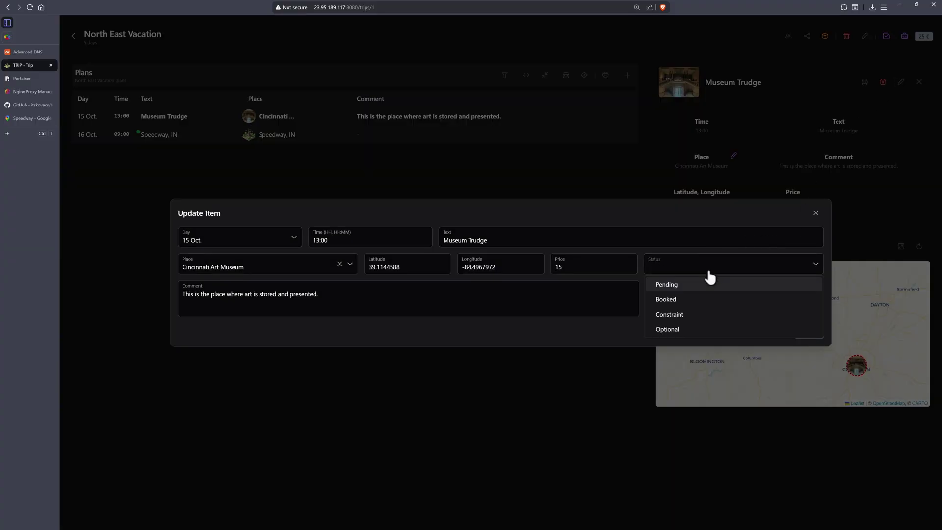
click(679, 330)
click(795, 333)
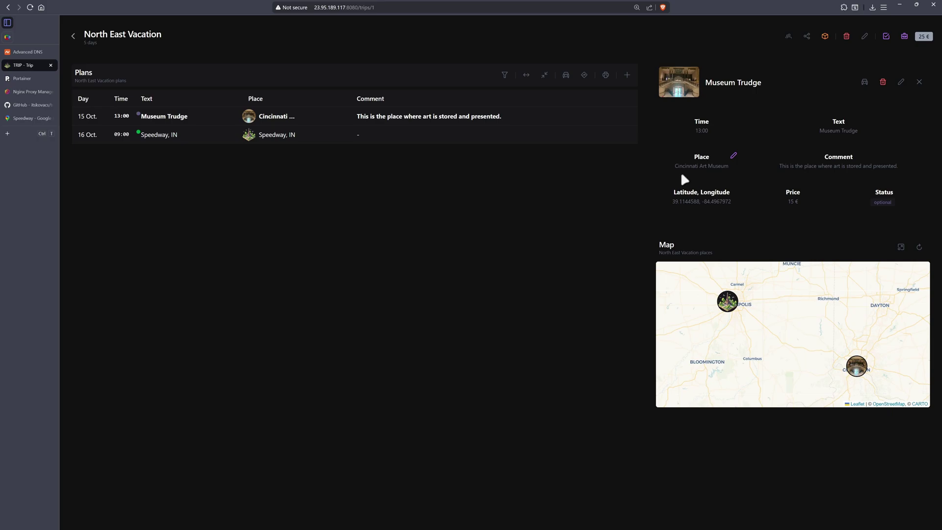
click(916, 82)
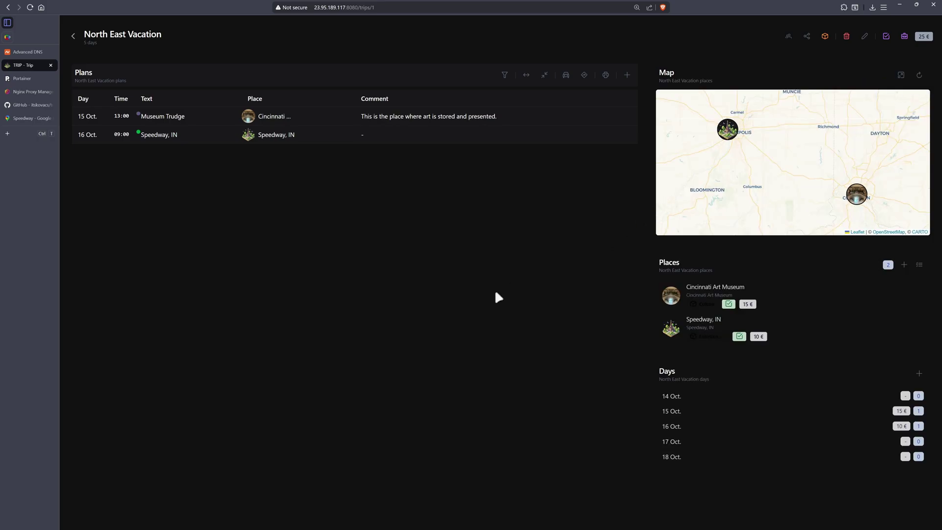
mouse_move(821, 412)
click(506, 76)
click(789, 39)
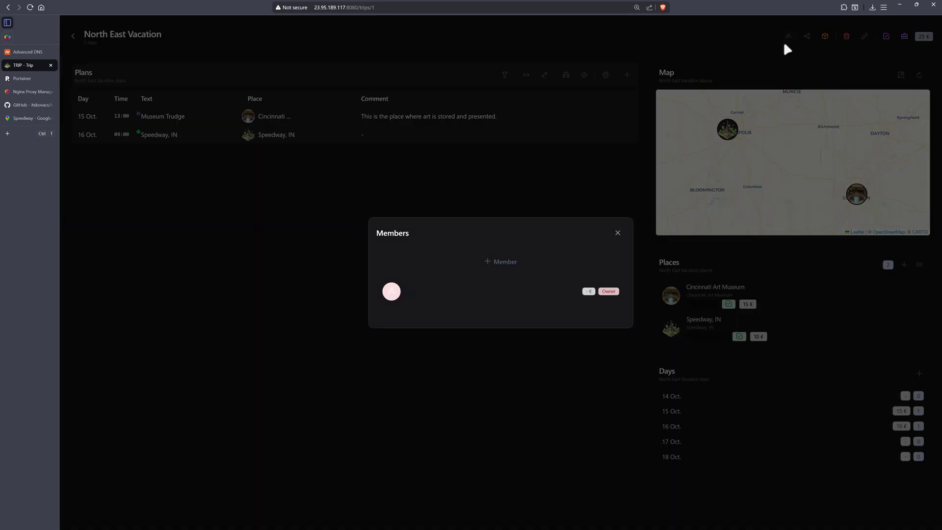
click(618, 233)
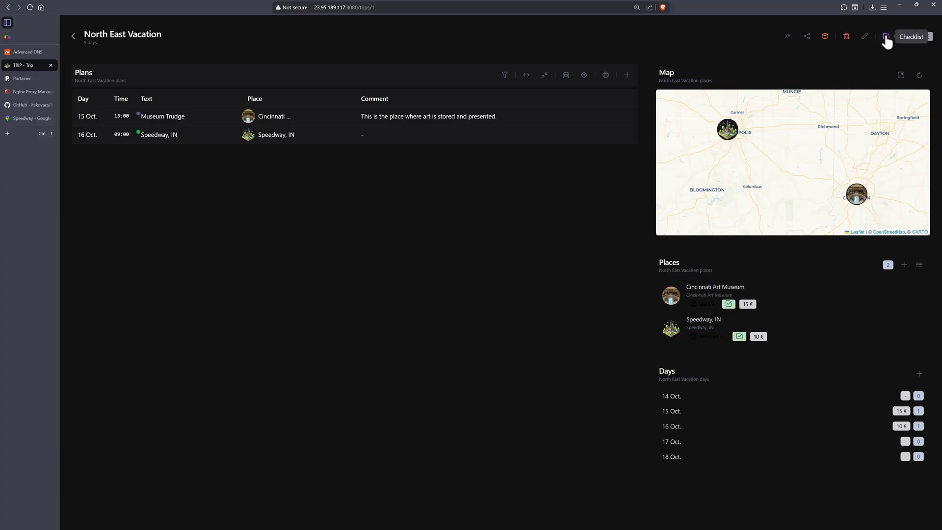
click(905, 39)
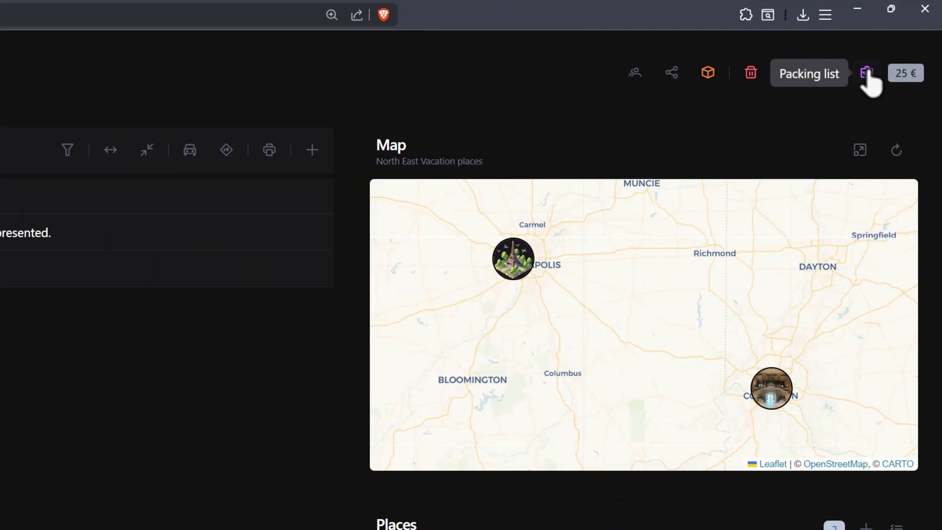
Open the packing list and add 10 Socks under Clothes.
click(866, 72)
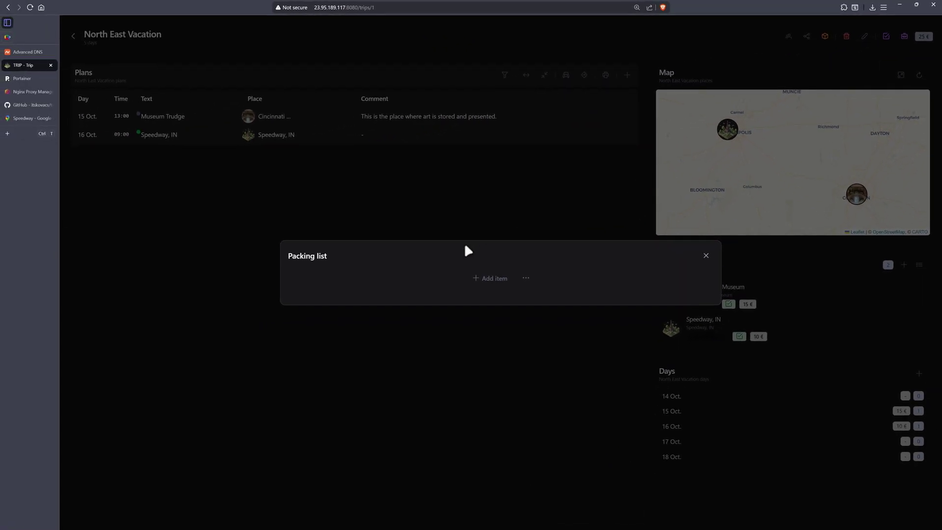
click(490, 281)
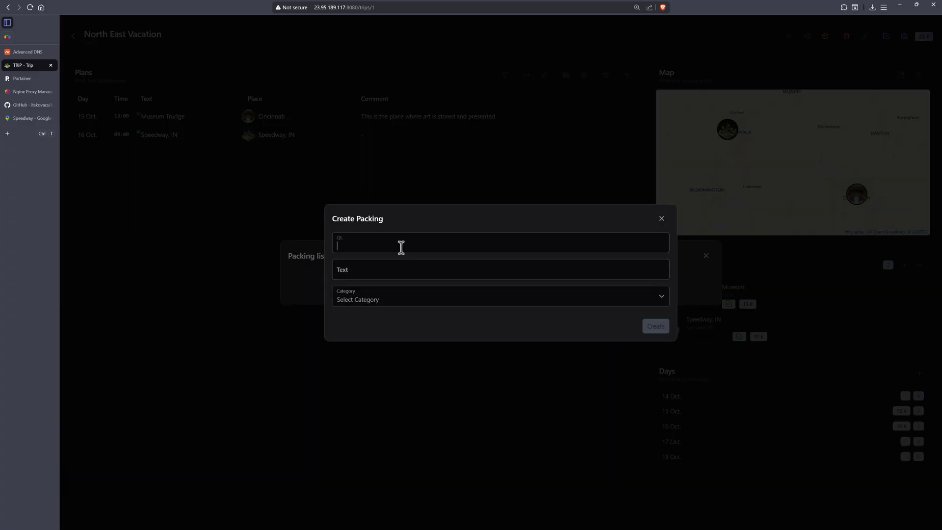
text(10)
key(Tab)
text(Socks)
click(425, 298)
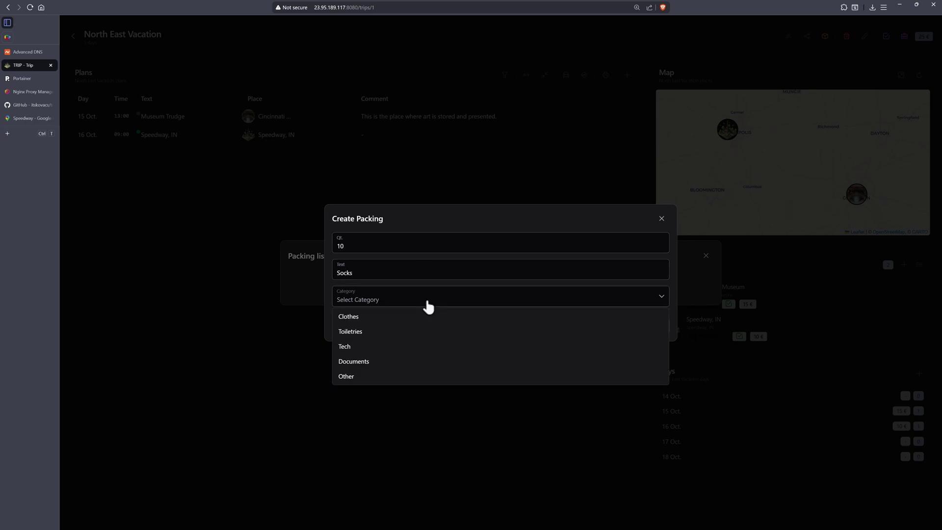
click(384, 317)
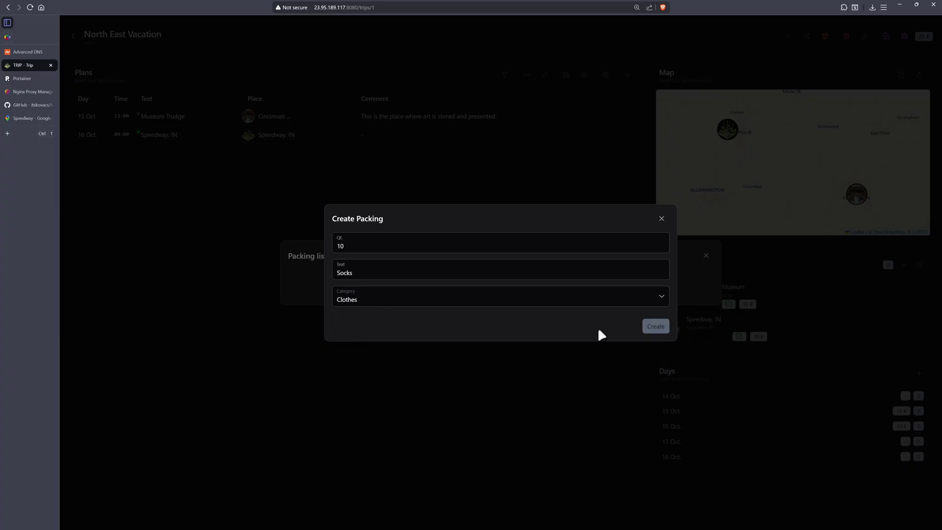
click(650, 328)
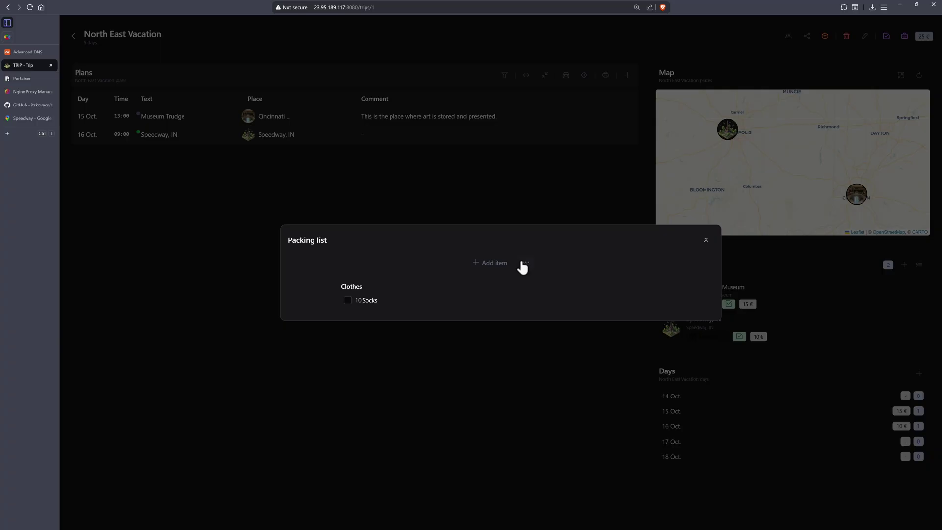
Add 15 Pants to the packing list under Clothes.
click(505, 263)
click(397, 245)
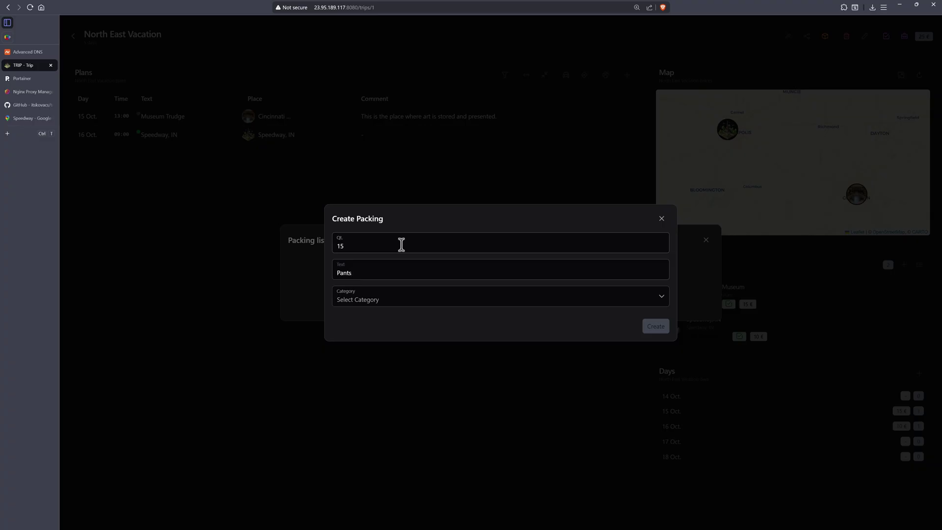
click(408, 296)
click(380, 316)
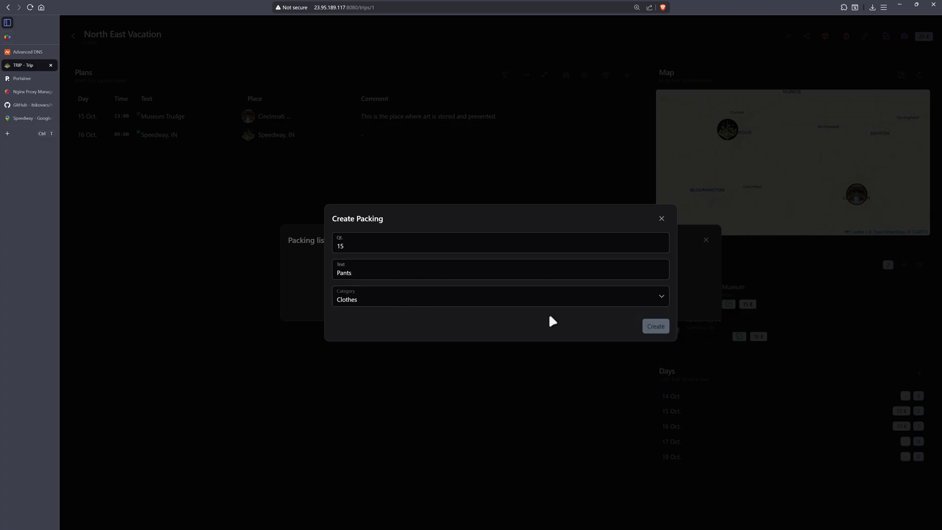
click(652, 327)
Add 50 Toilet Paper under Toiletries and close the packing list.
click(490, 264)
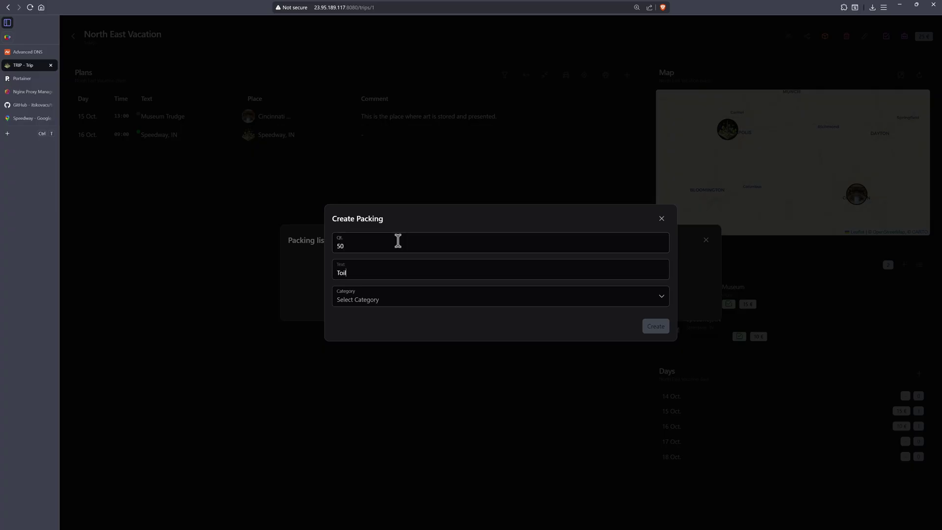
click(400, 297)
click(386, 330)
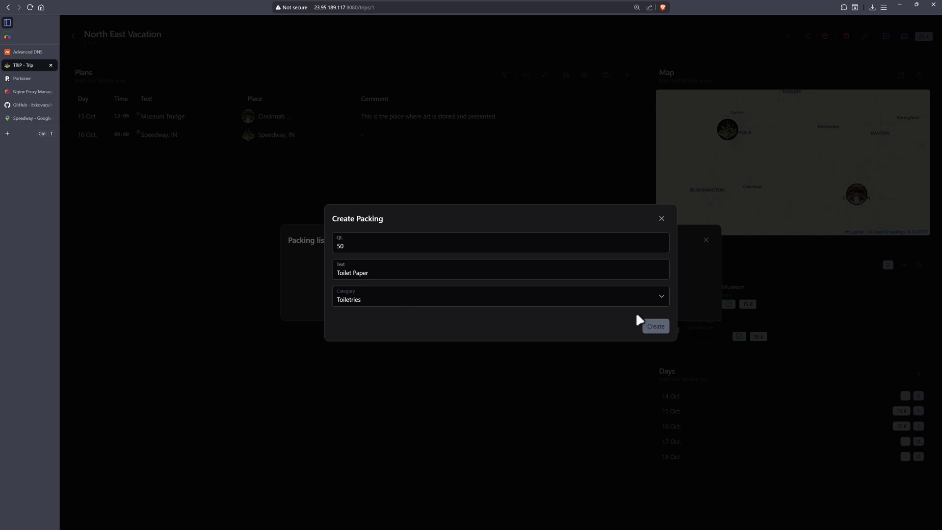
click(655, 327)
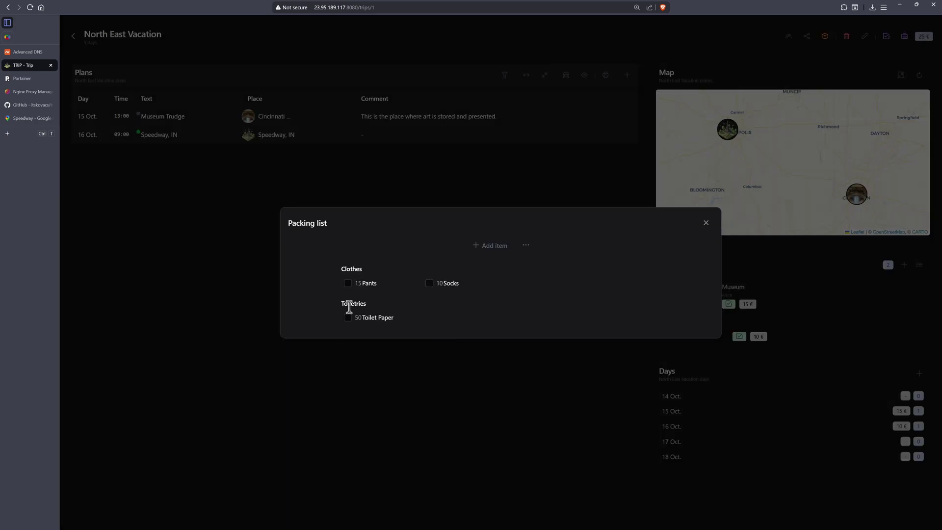
mouse_move(351, 280)
click(706, 223)
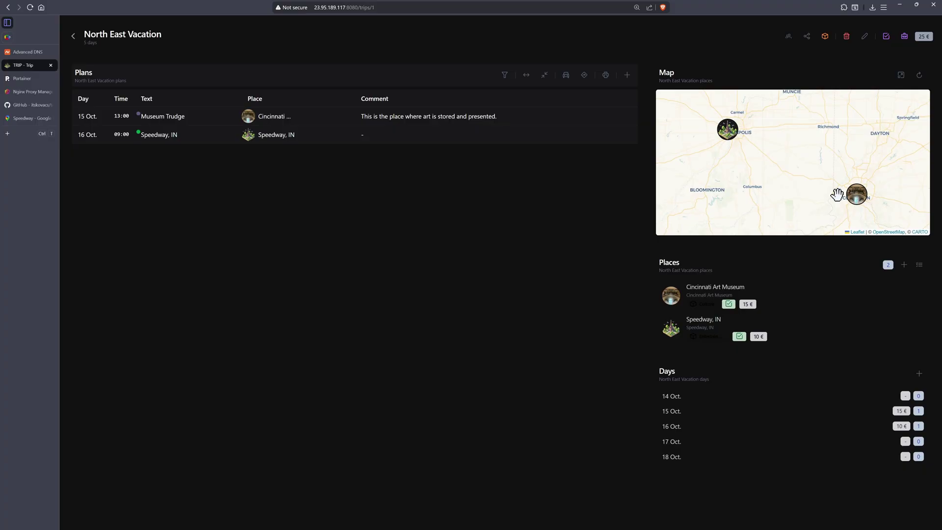
Add an unchecked 'Fuel Up the Car' item to the trip checklist and close it.
click(886, 36)
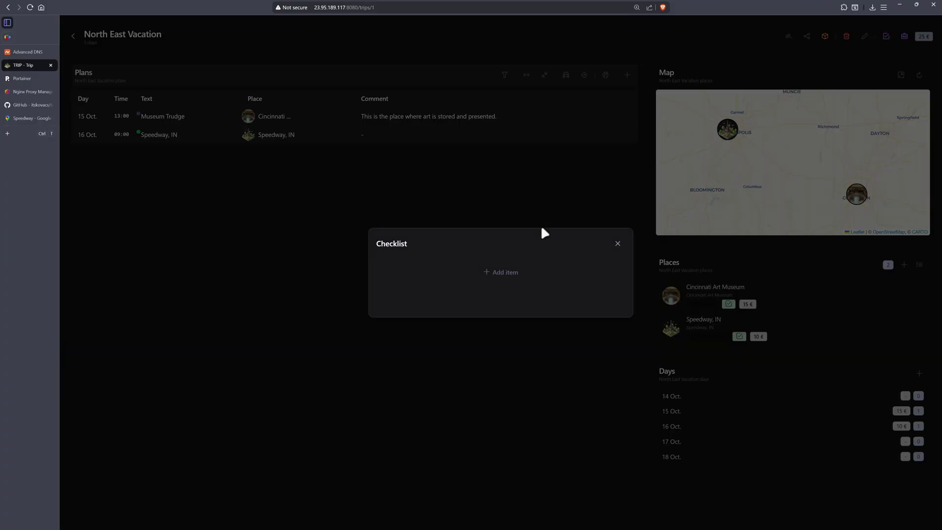
click(504, 276)
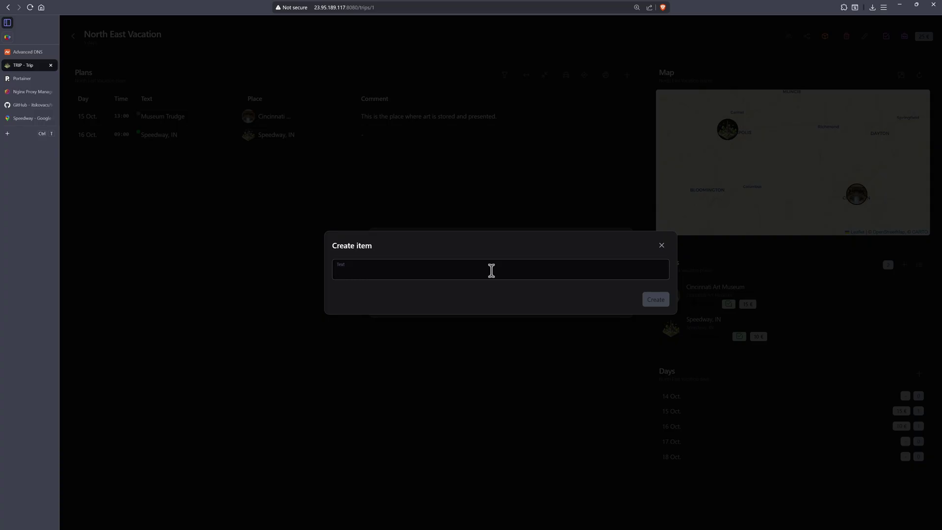
text(Fuel Up the Car)
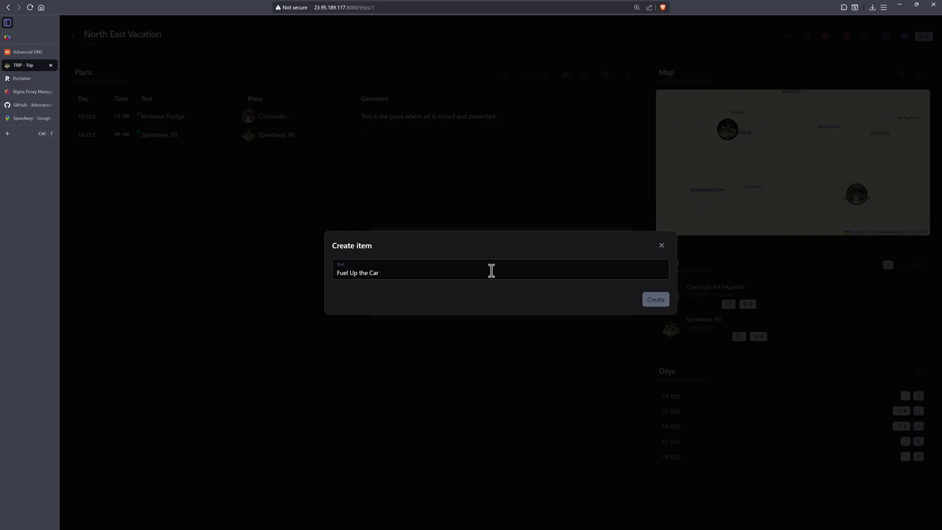
click(654, 300)
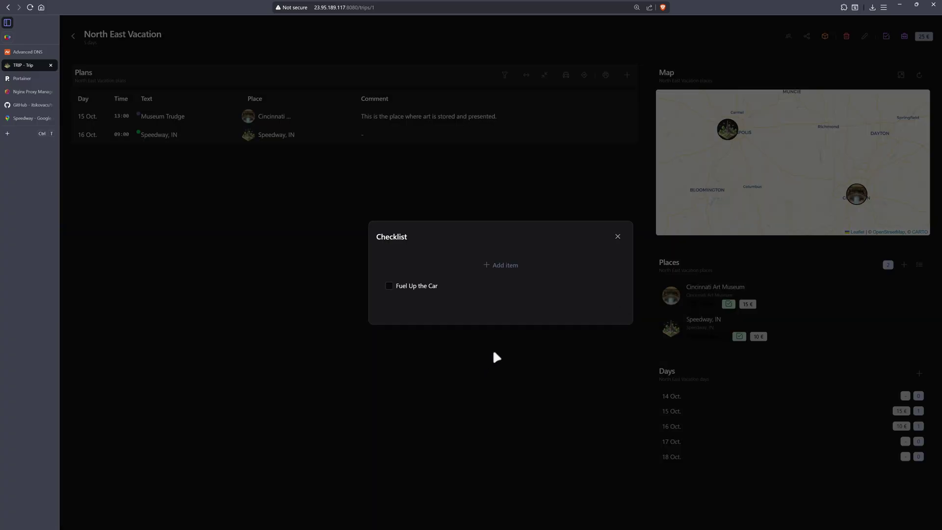
click(330, 275)
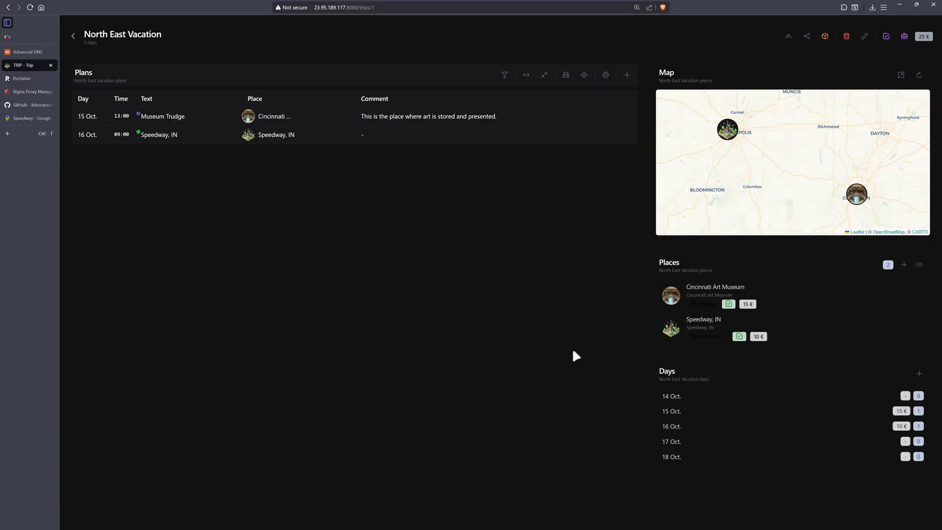
mouse_move(673, 276)
Tick Pants and Socks as packed, leave Toilet Paper unticked, and reopen the checklist.
click(905, 33)
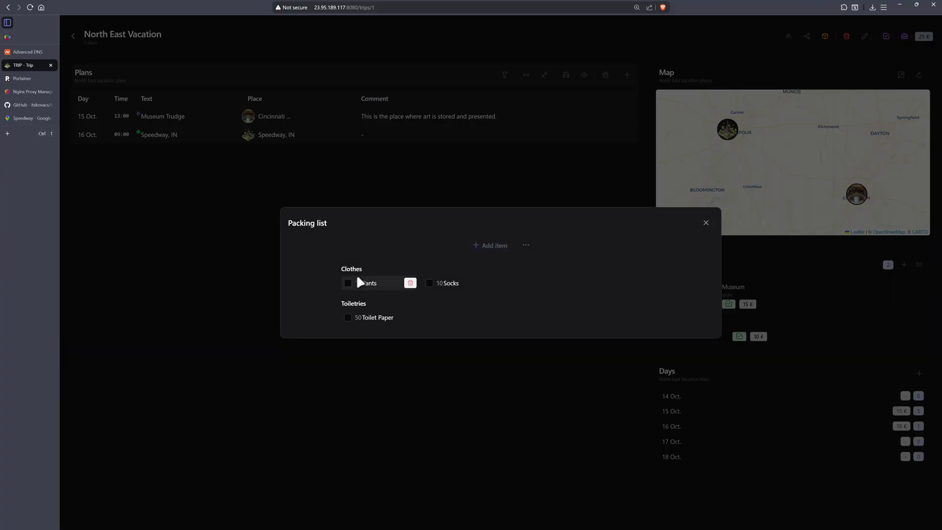
click(348, 284)
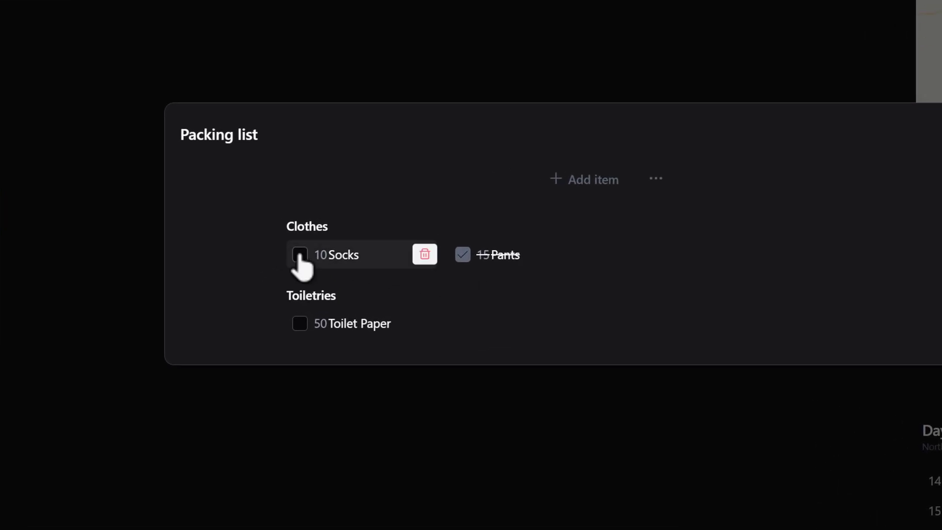
click(299, 254)
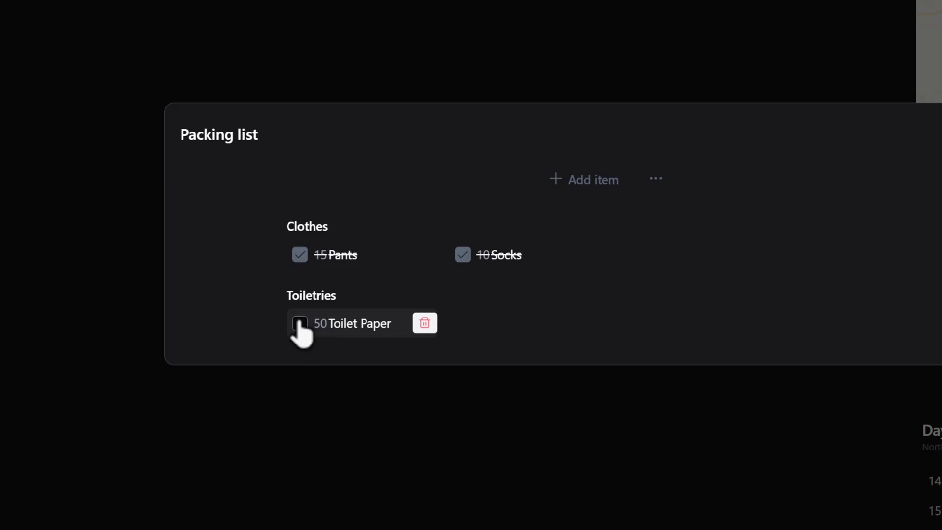
click(300, 323)
click(301, 325)
click(437, 431)
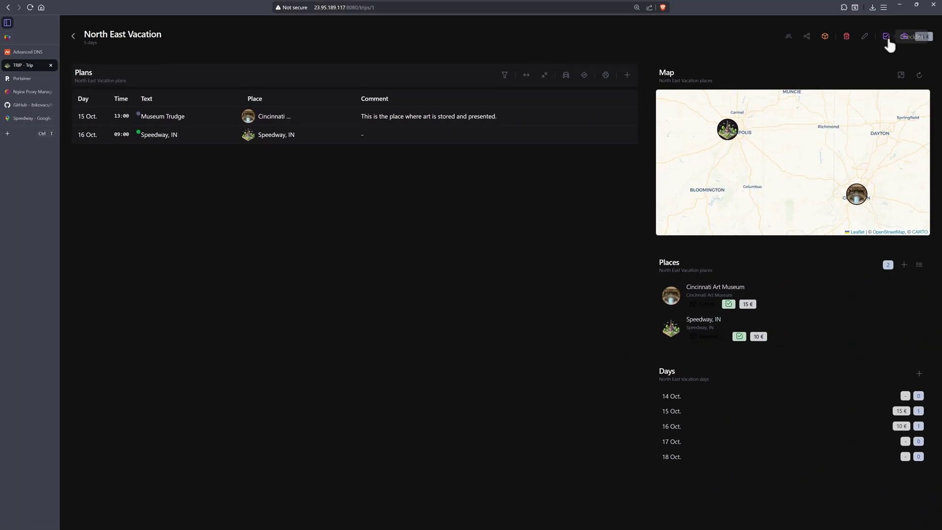
click(886, 37)
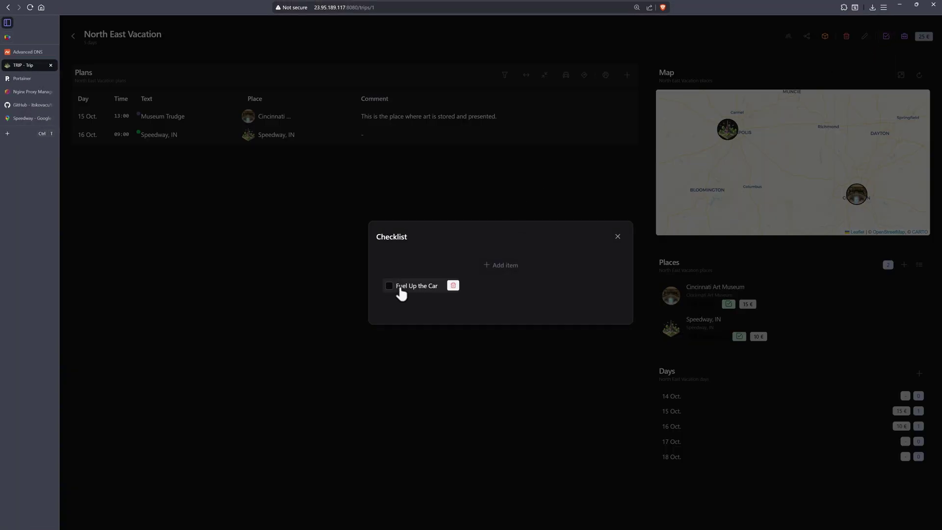
Tick off Fuel Up the Car and show the itinerary route on the trip map.
click(389, 287)
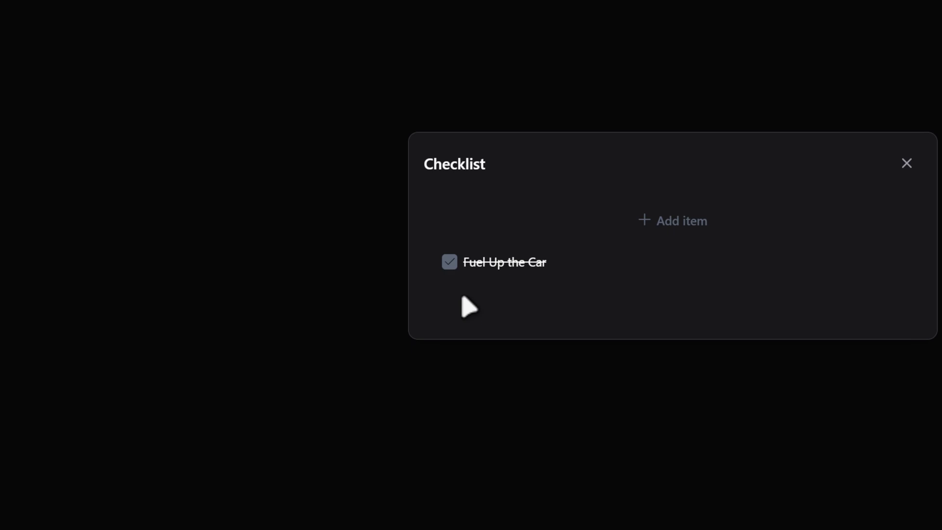
click(906, 163)
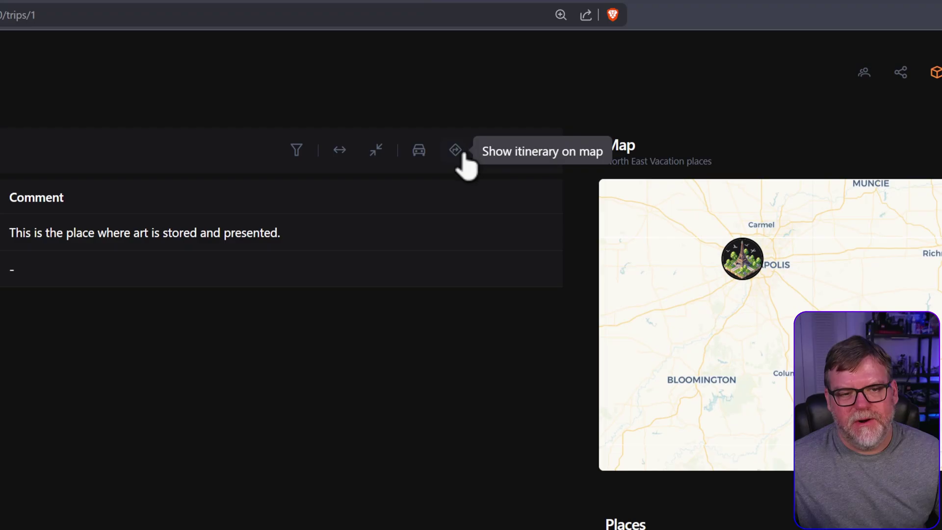
click(456, 152)
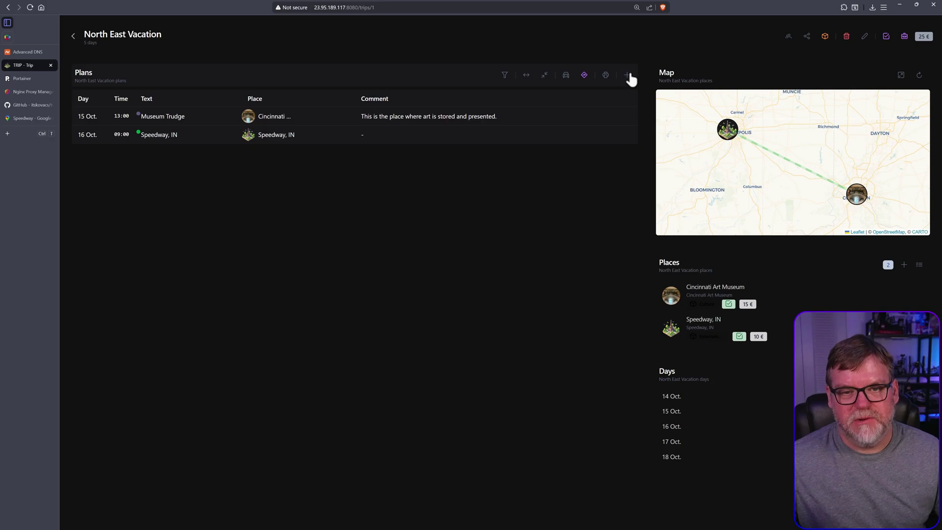
View Google Maps driving directions from Cincinnati to Speedway, then return to the trip page.
click(565, 77)
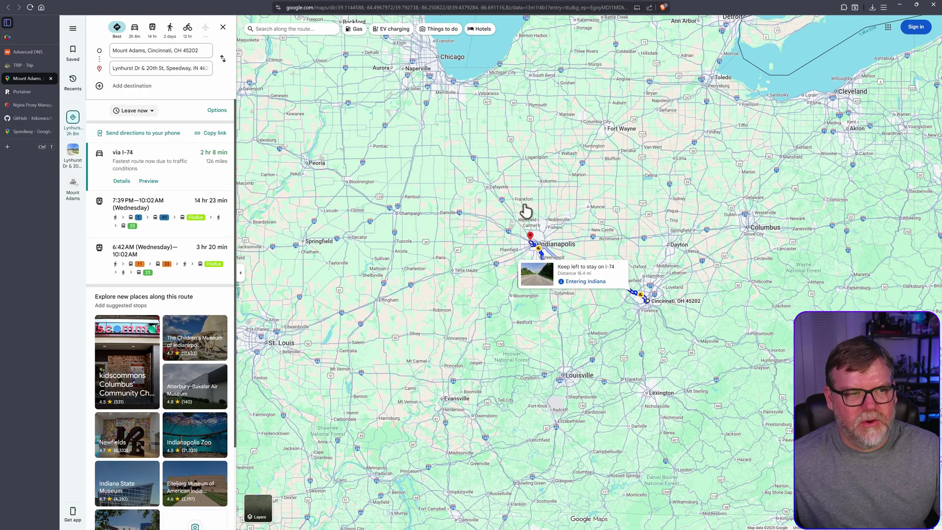
mouse_move(608, 275)
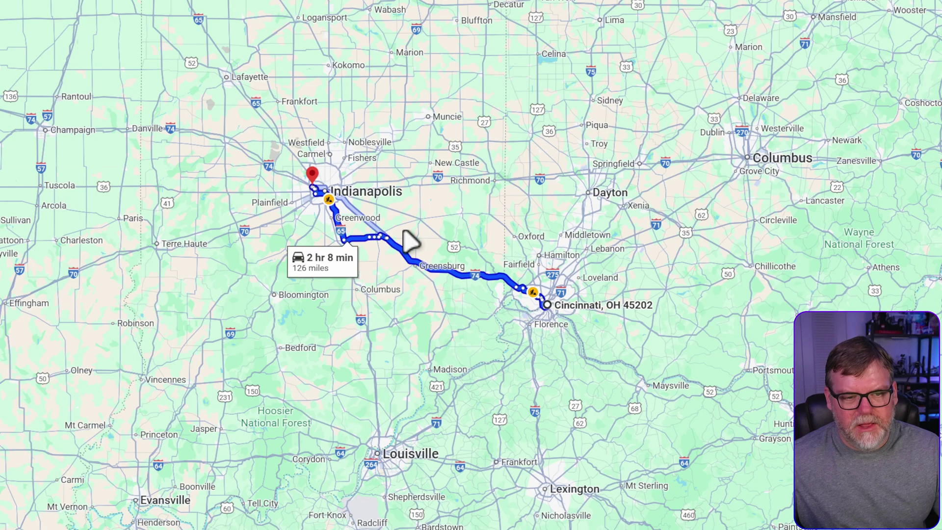
mouse_move(390, 238)
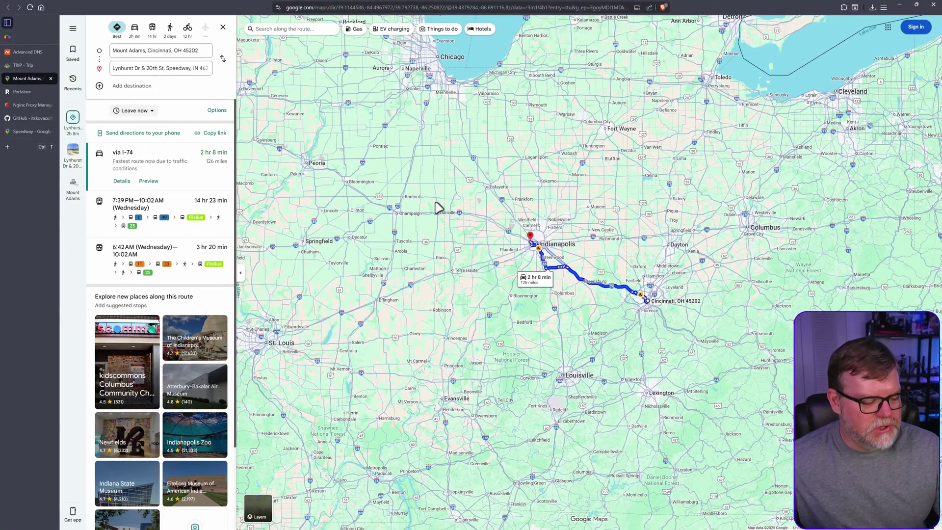
click(27, 65)
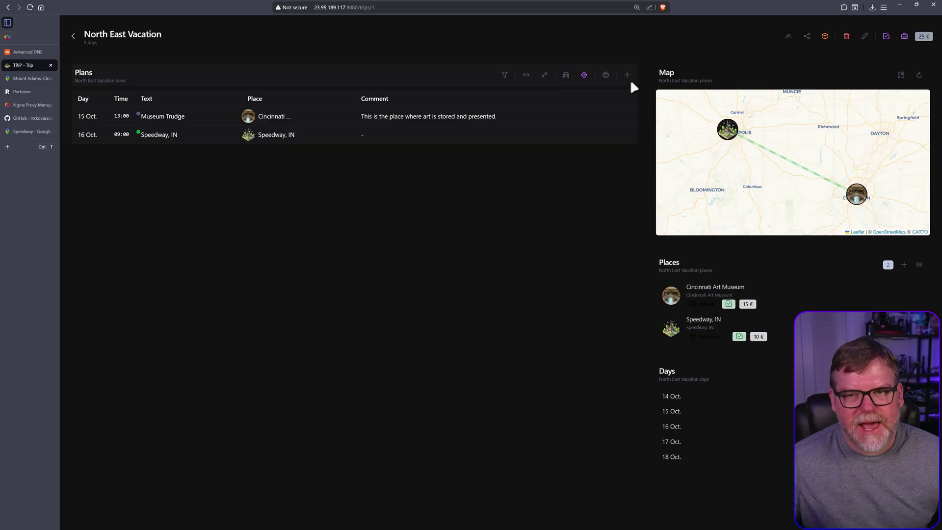
Go back to the TRIP home map.
click(73, 36)
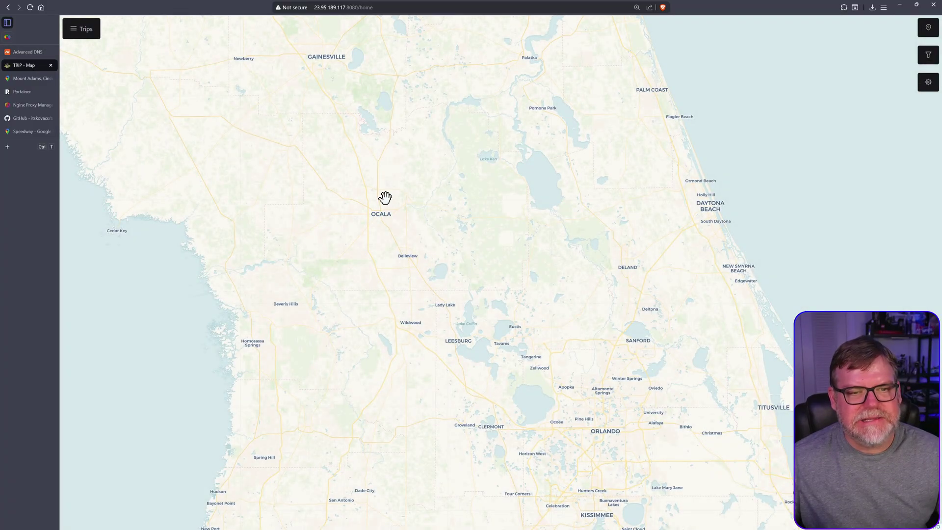
scroll(471, 296, up, 2)
scroll(456, 292, down, 2)
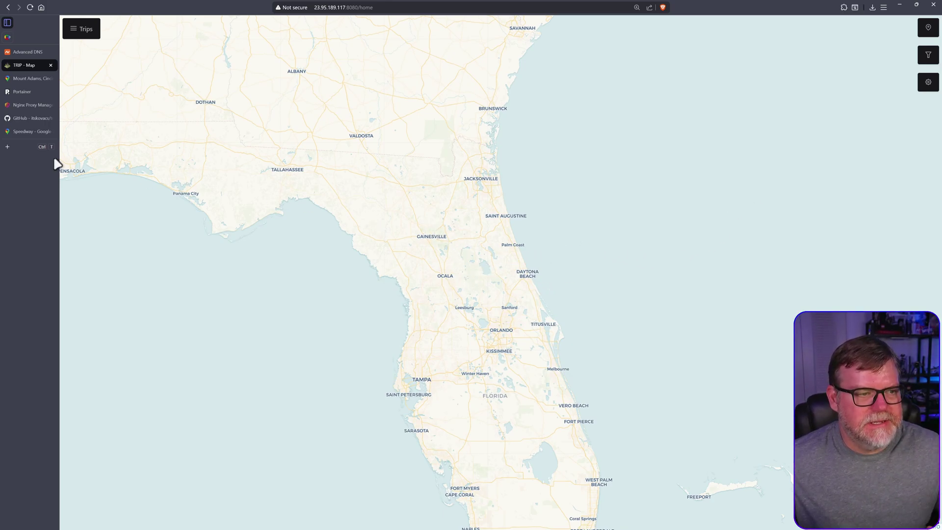
Search 'disney world' in the Speedway Google Maps tab, copy its link, and return to TRIP.
click(27, 132)
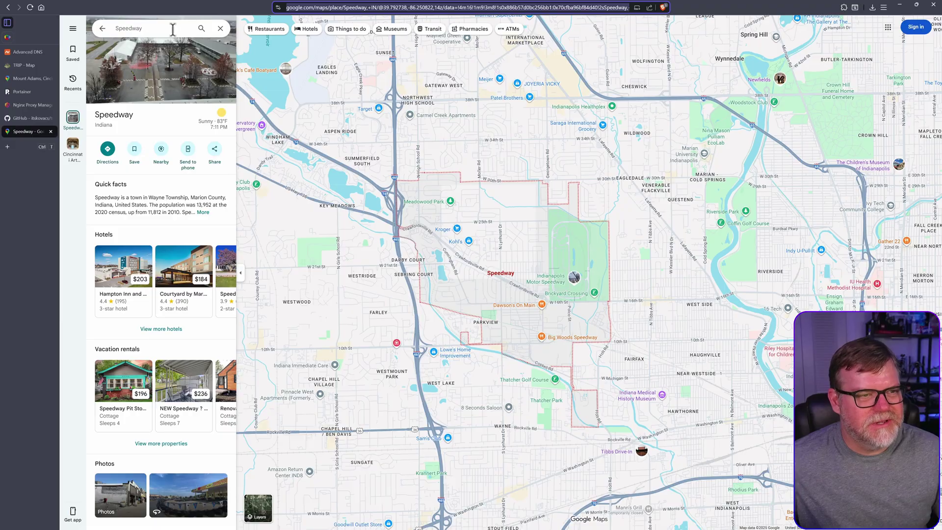
key(Tab)
text(dis)
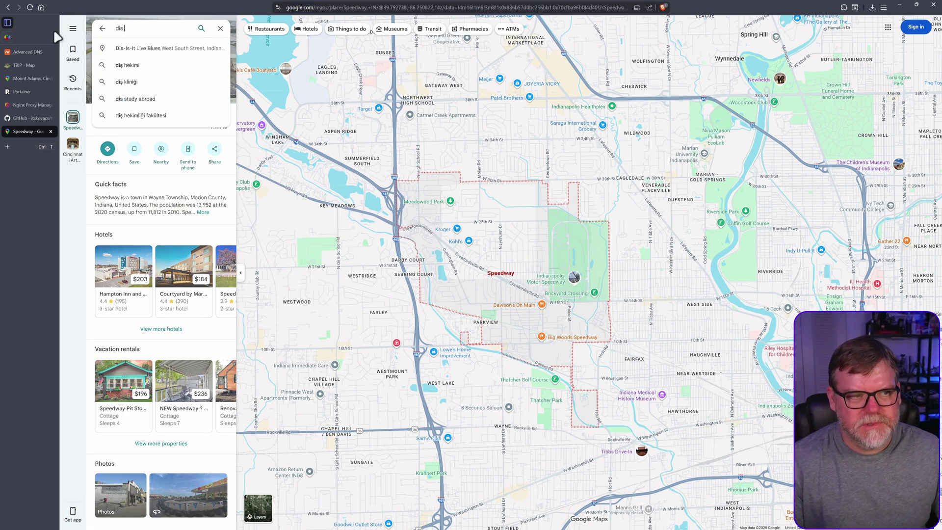
text(ney)
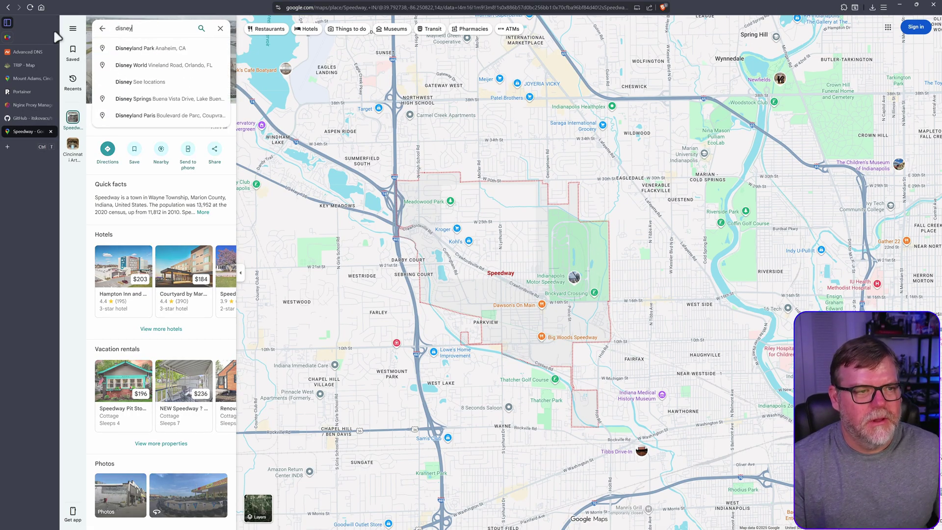
text( world)
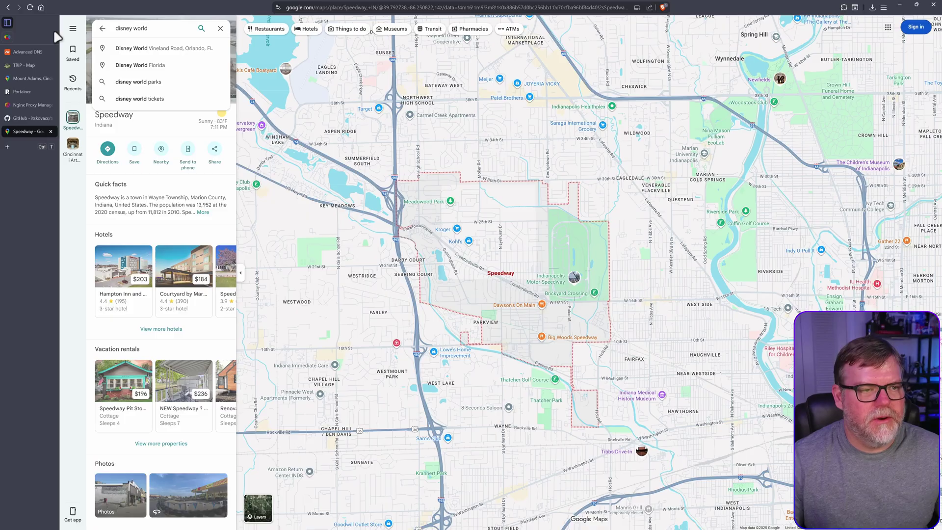
key(Down)
key(Return)
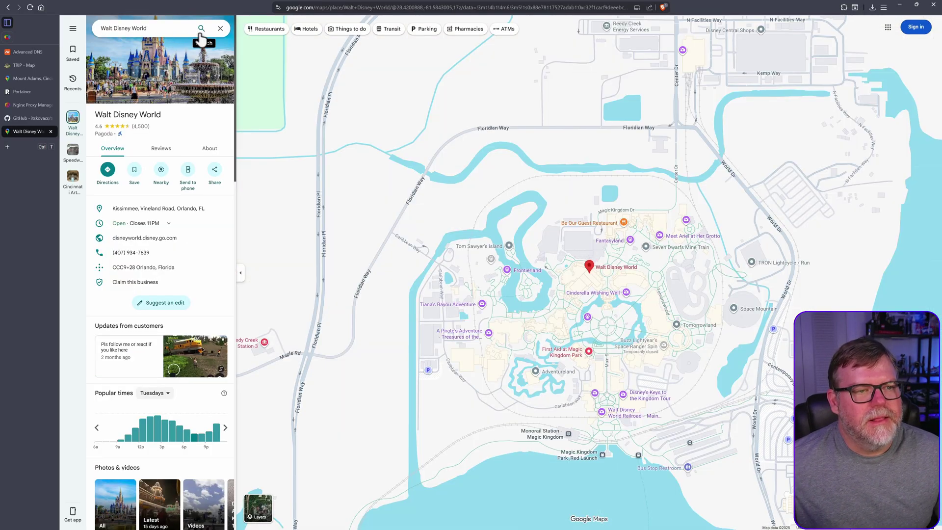
click(330, 9)
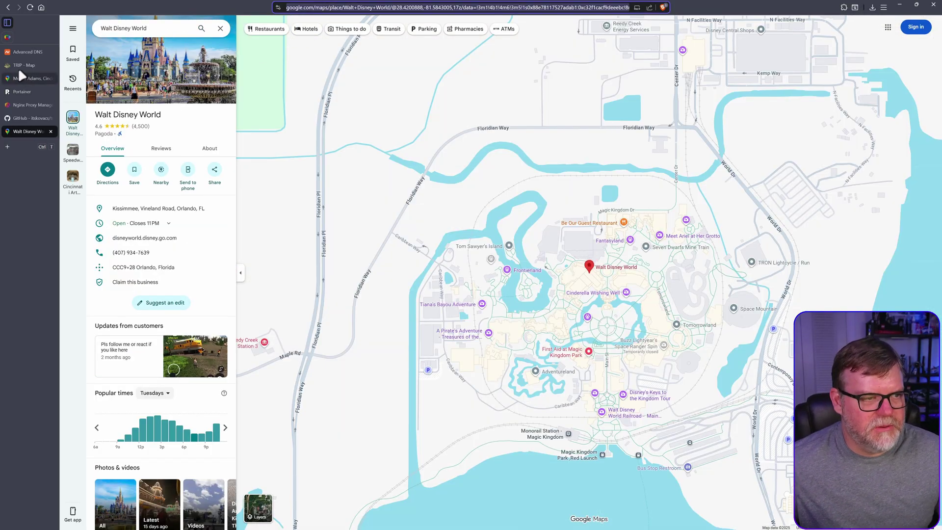
click(23, 65)
Create a Walt Disney World place from its pasted link, priced 500, category Festival & Event.
right_click(440, 260)
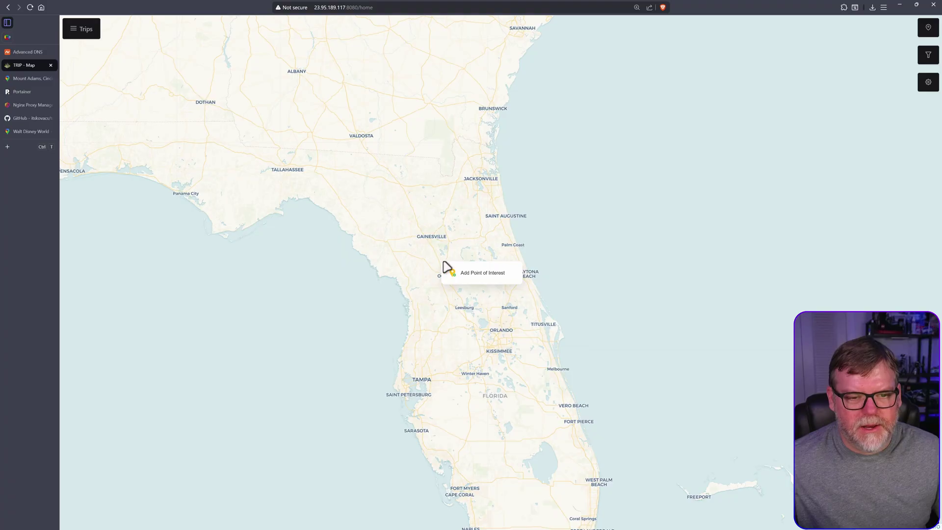
click(467, 273)
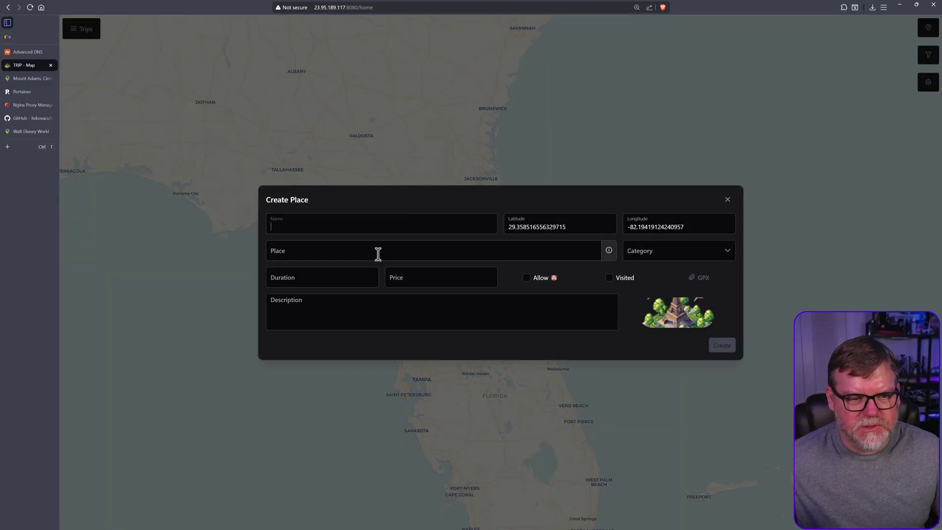
click(330, 256)
key(ctrl+v)
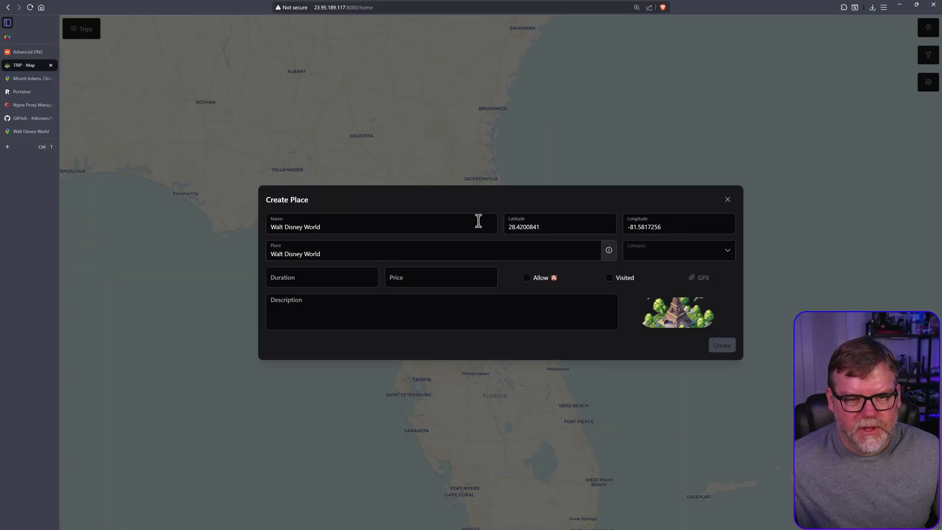
click(439, 278)
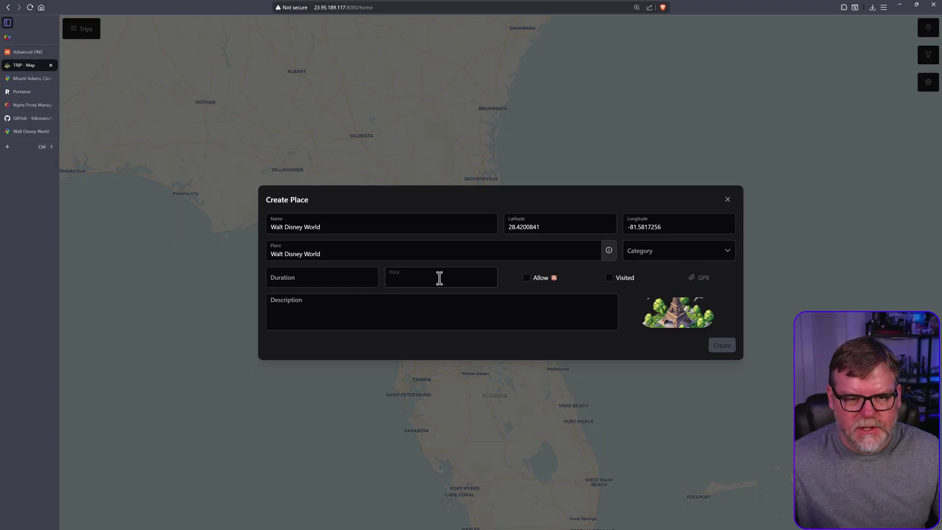
text(500)
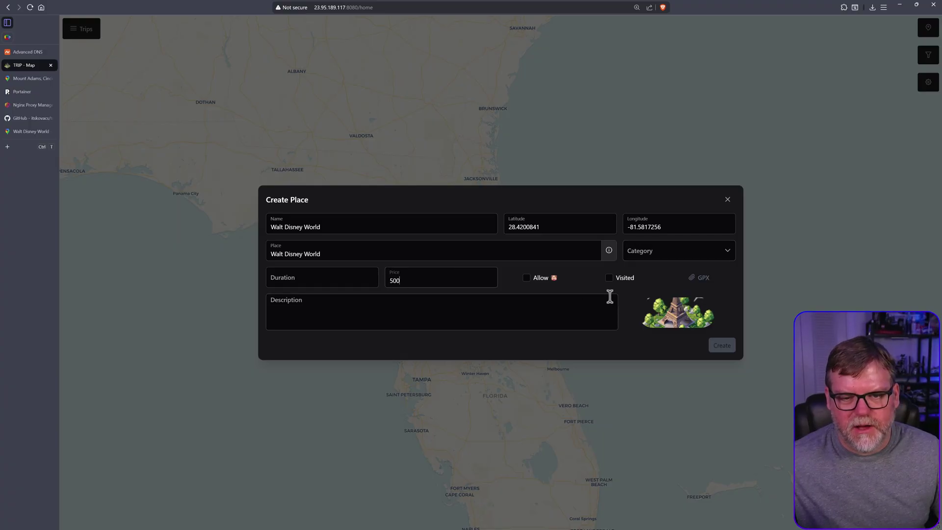
click(671, 254)
scroll(686, 312, down, 1)
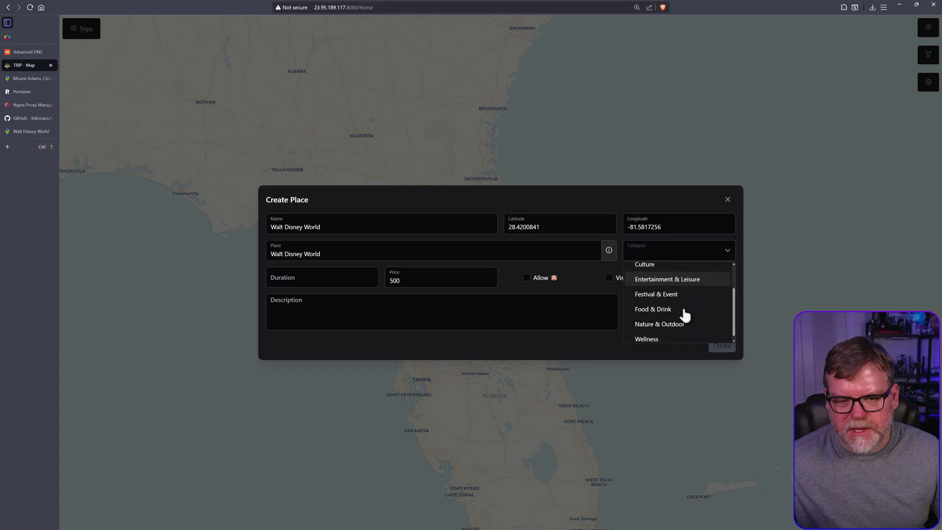
scroll(697, 322, down, 1)
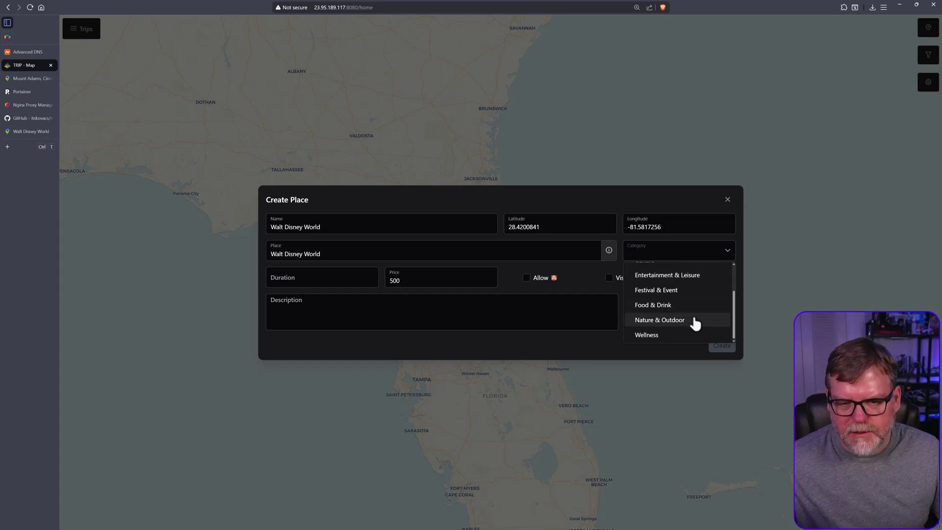
scroll(692, 321, up, 2)
click(667, 324)
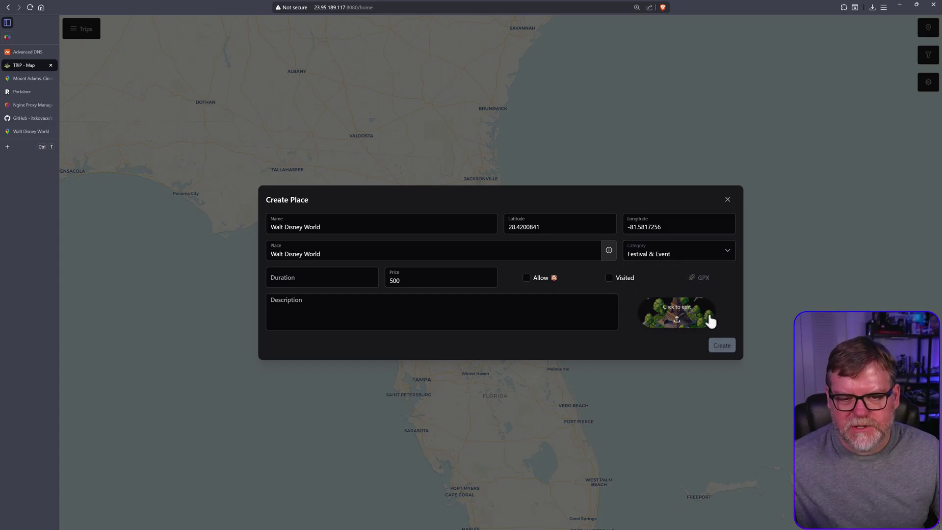
click(722, 346)
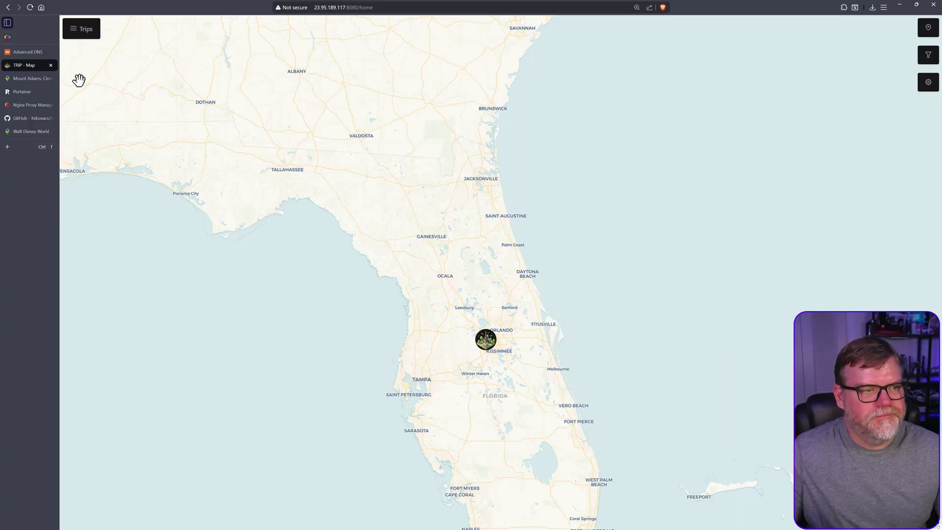
Add the saved Walt Disney World place to the North East Vacation trip's places.
click(77, 29)
click(346, 127)
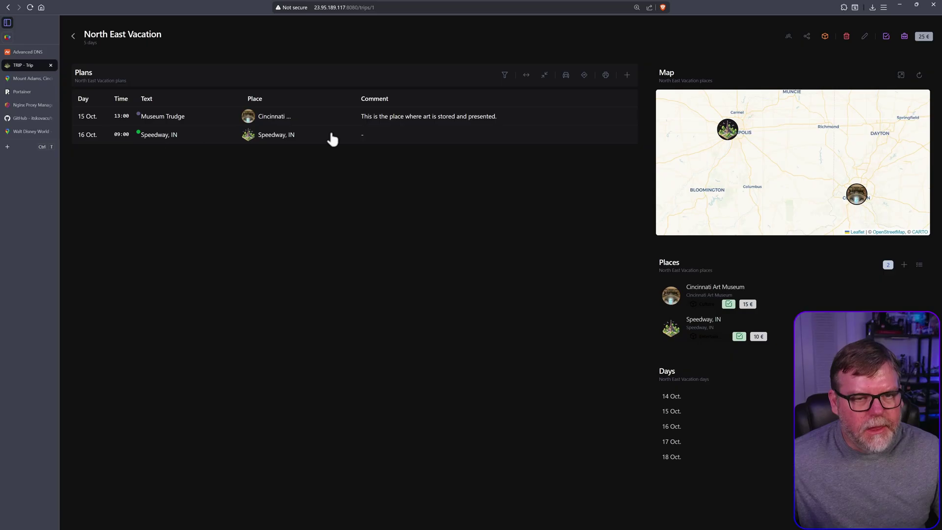
click(904, 265)
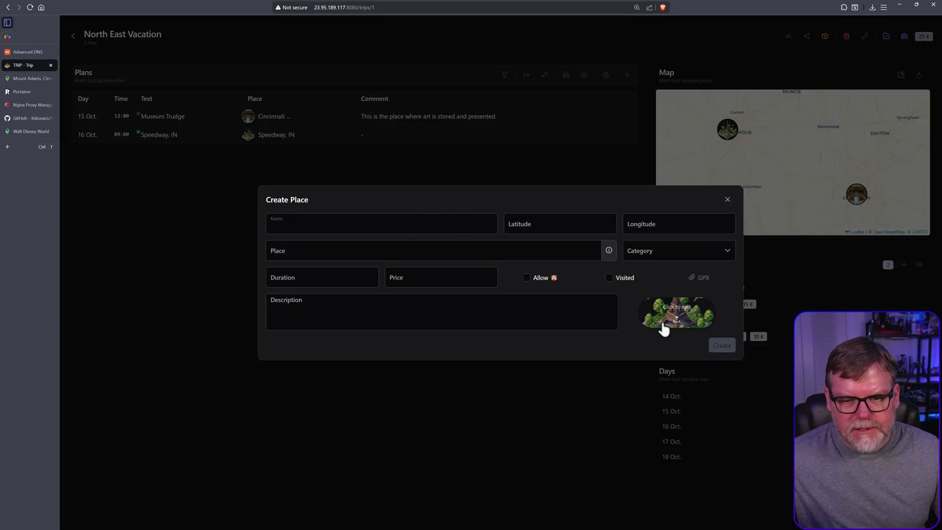
key(Escape)
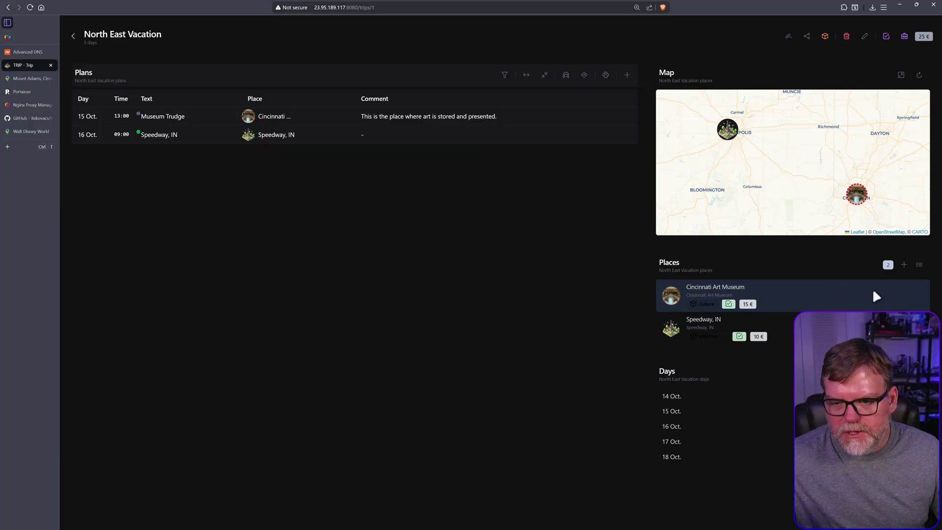
click(919, 265)
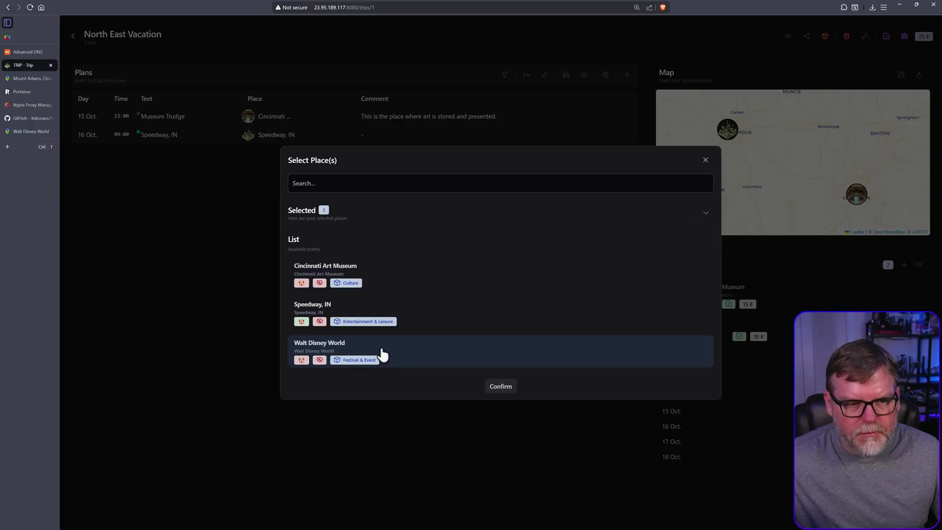
click(500, 387)
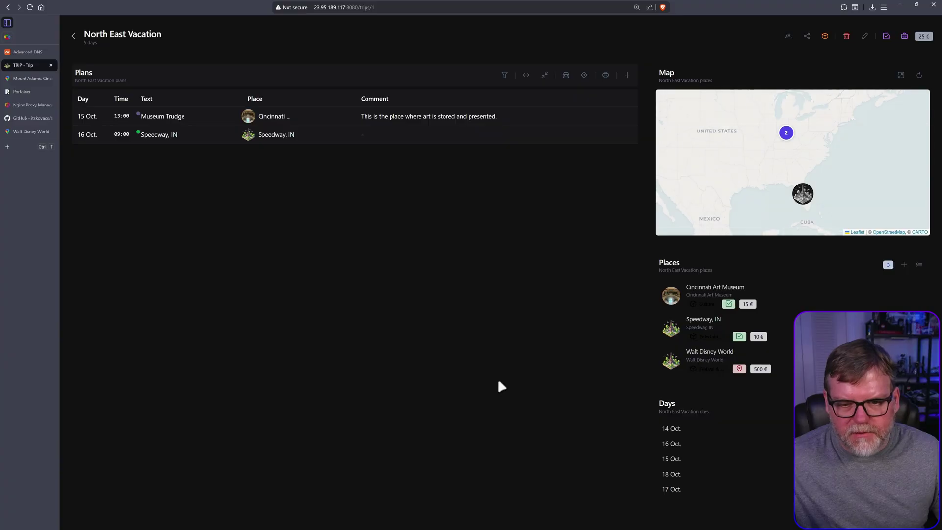
mouse_move(797, 208)
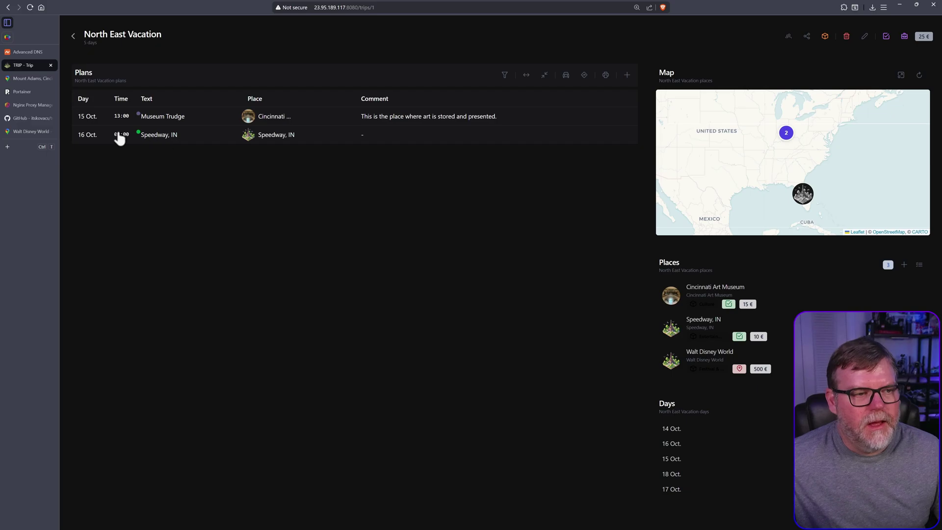
Add a plan entry for Walt Disney World on 18 Oct. at 06:00 with Constraint status.
click(626, 75)
click(281, 239)
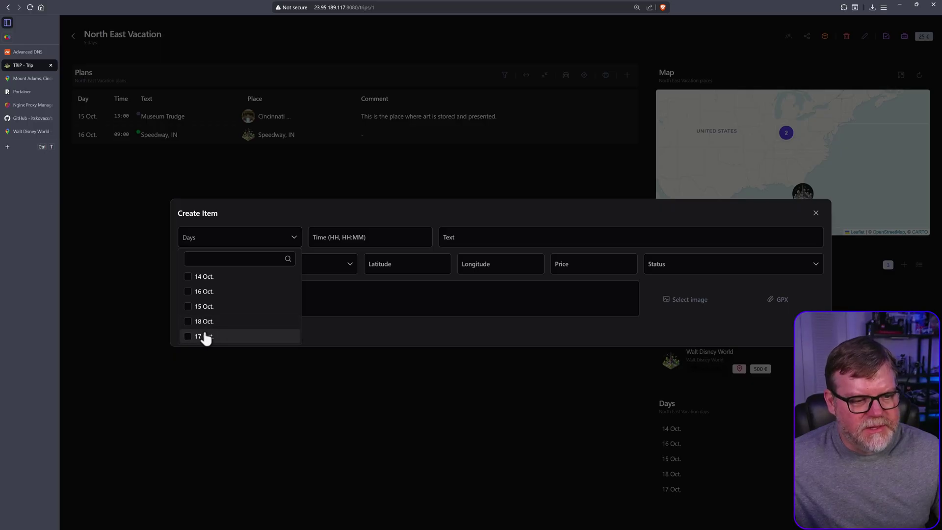
click(187, 323)
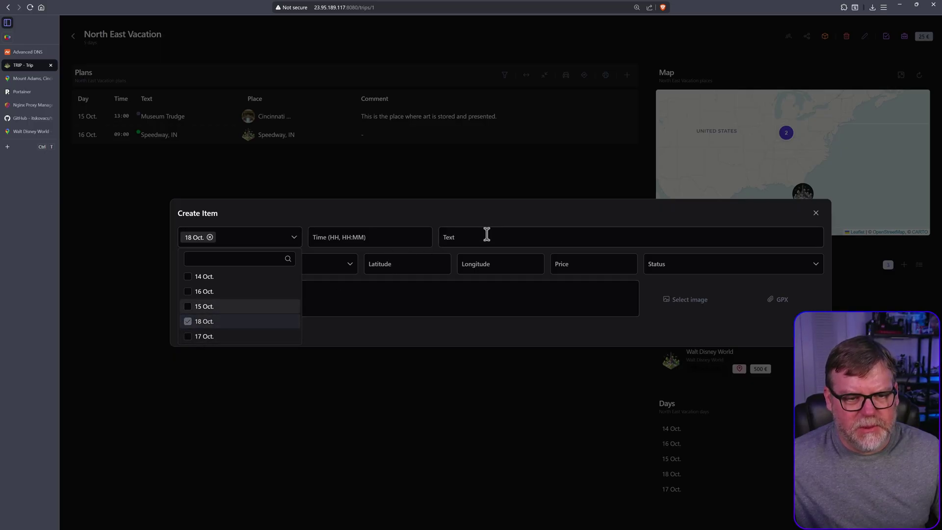
click(477, 208)
click(342, 267)
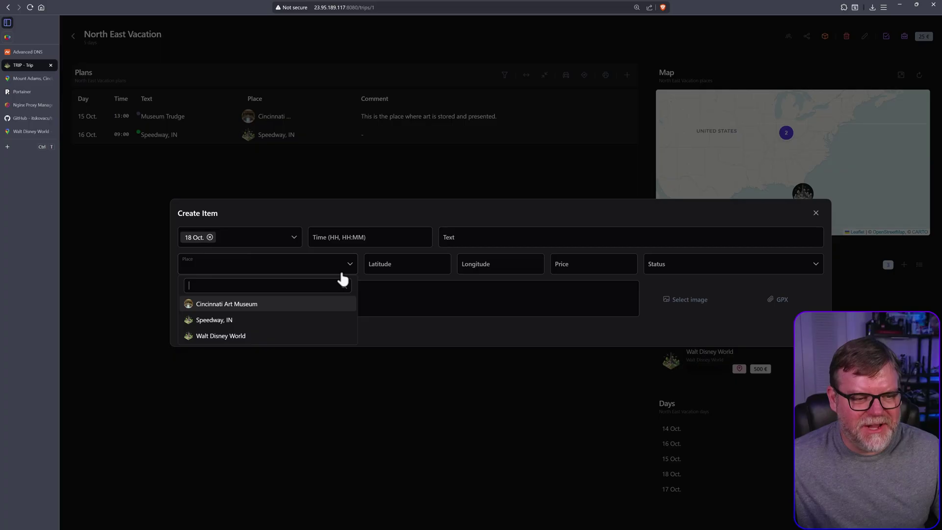
click(231, 331)
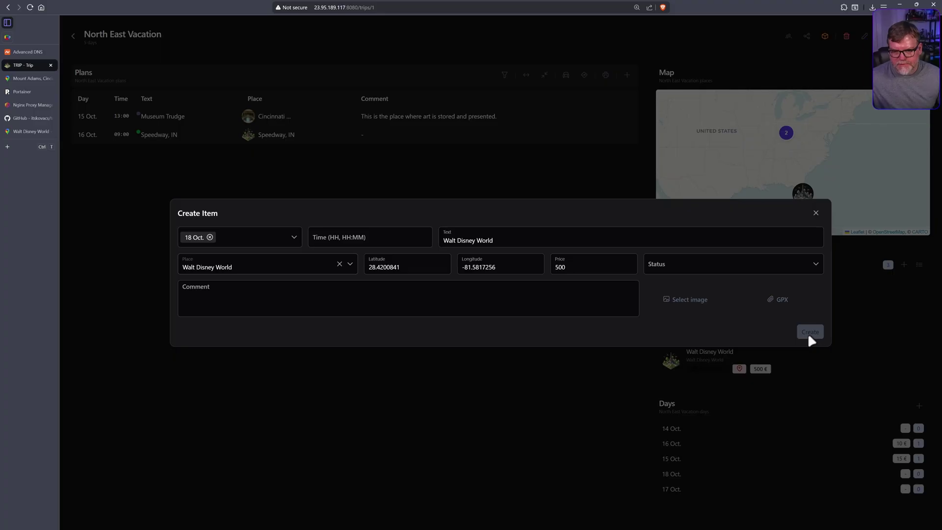
click(702, 275)
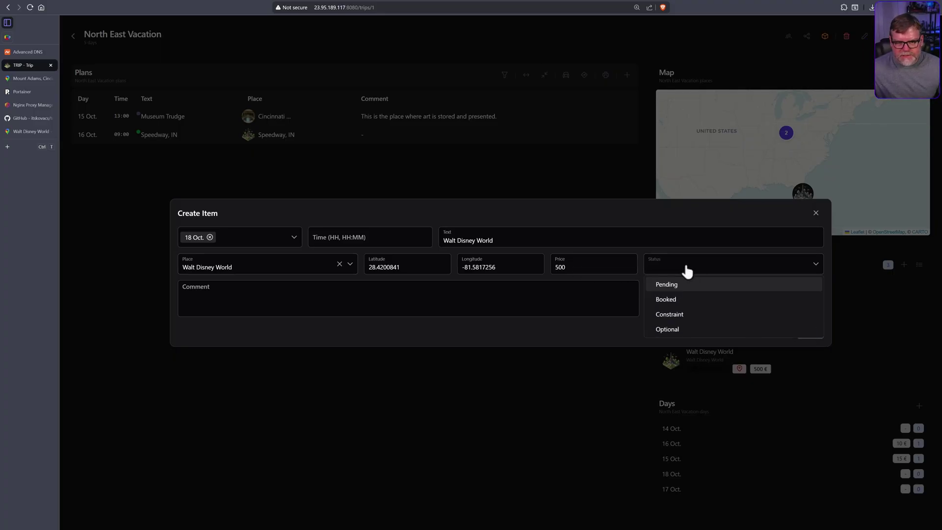
click(679, 314)
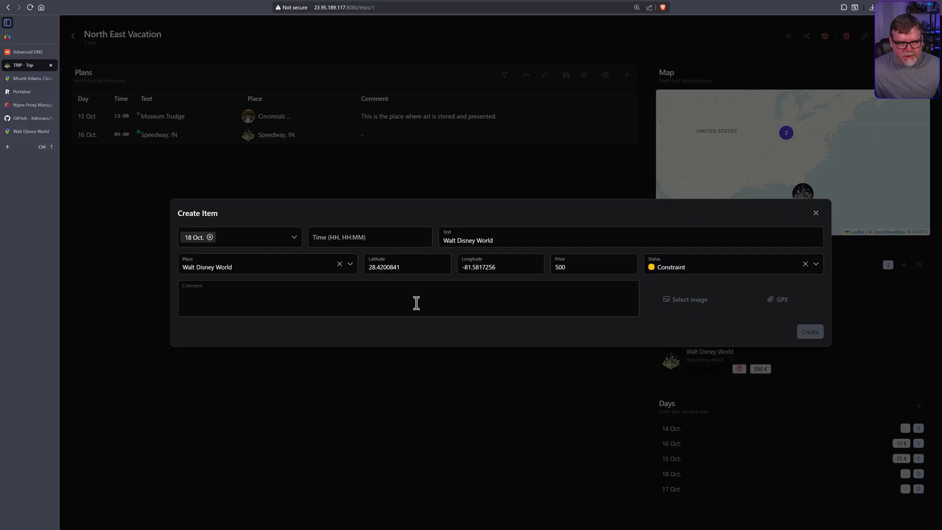
click(377, 239)
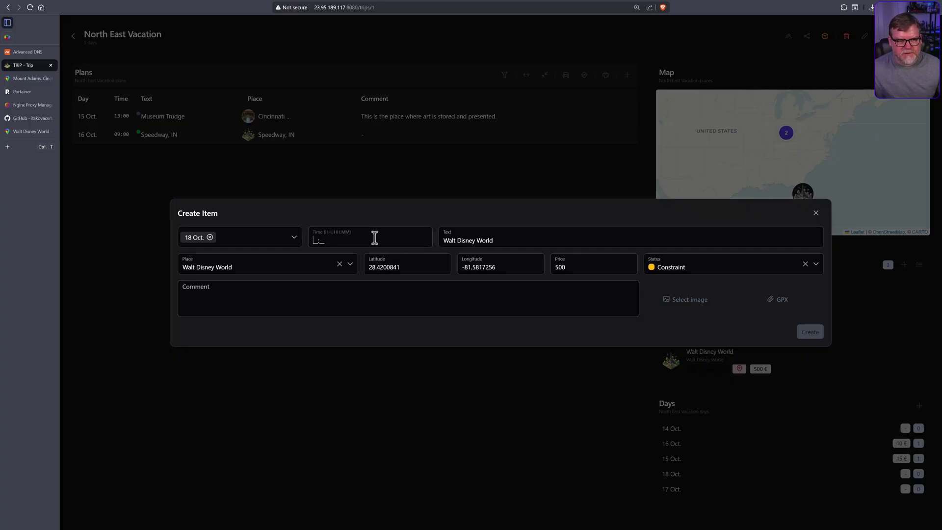
text(06:)
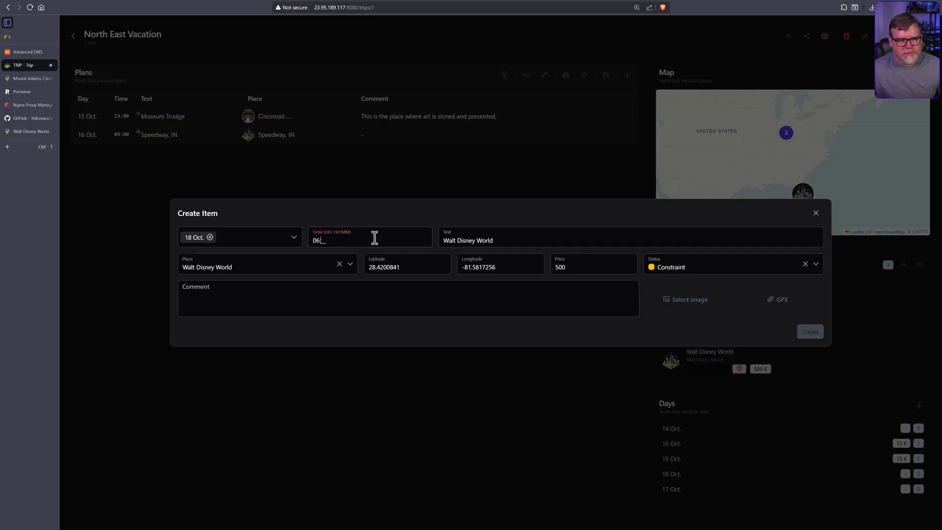
text(00)
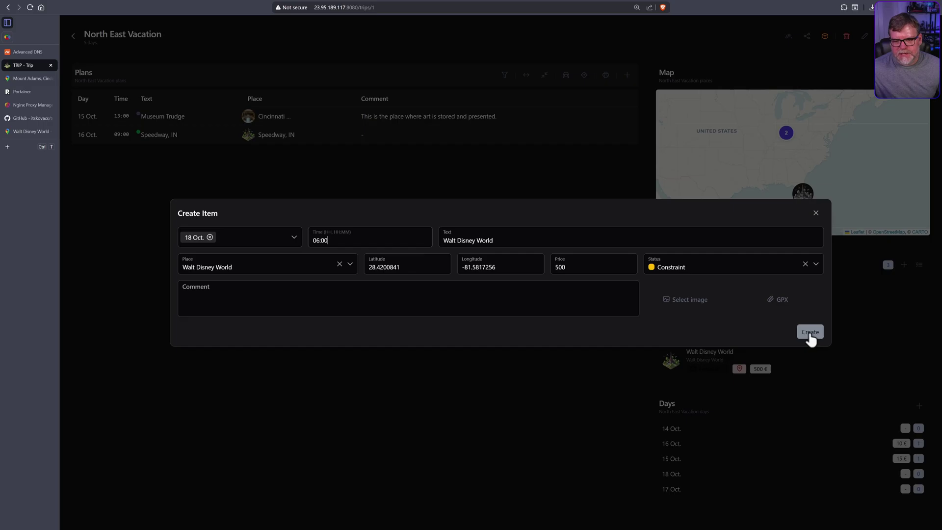
click(810, 331)
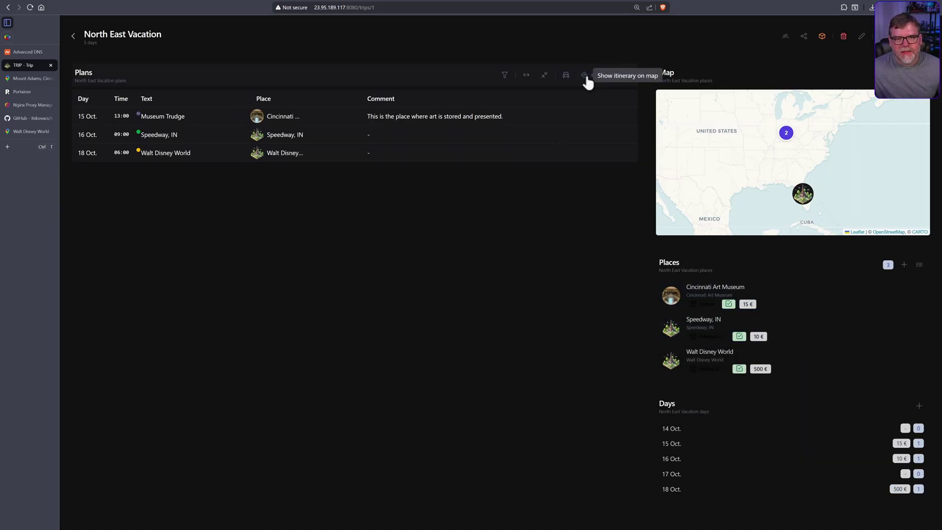
Open the itinerary as a Google Maps driving route and view the whole route to Orlando.
click(566, 76)
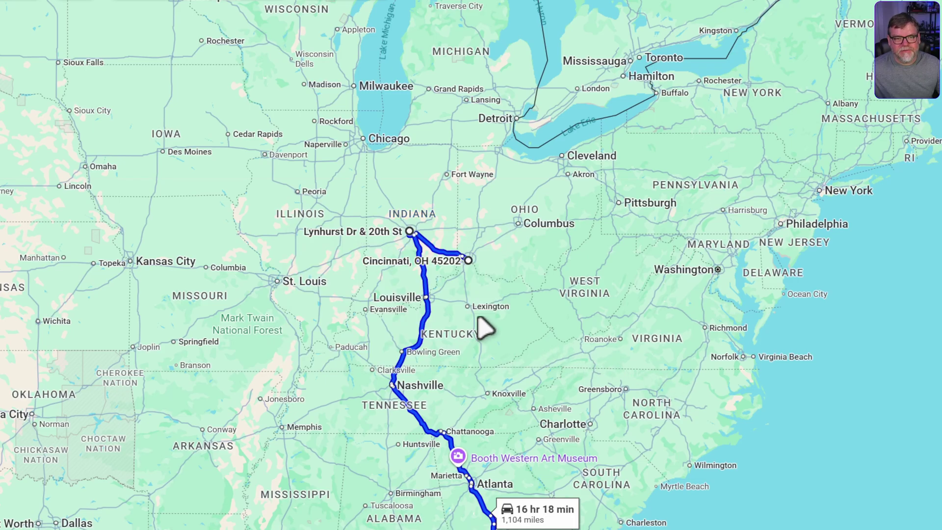
scroll(485, 324, down, 3)
drag(515, 243, 530, 128)
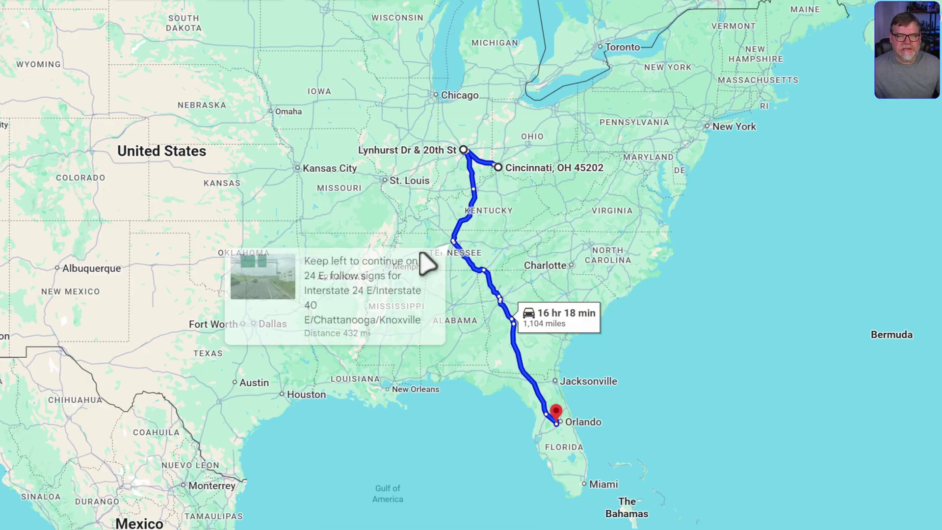
Recentre the map around Indianapolis and Cincinnati, then return to the North East Vacation trip.
scroll(492, 192, up, 5)
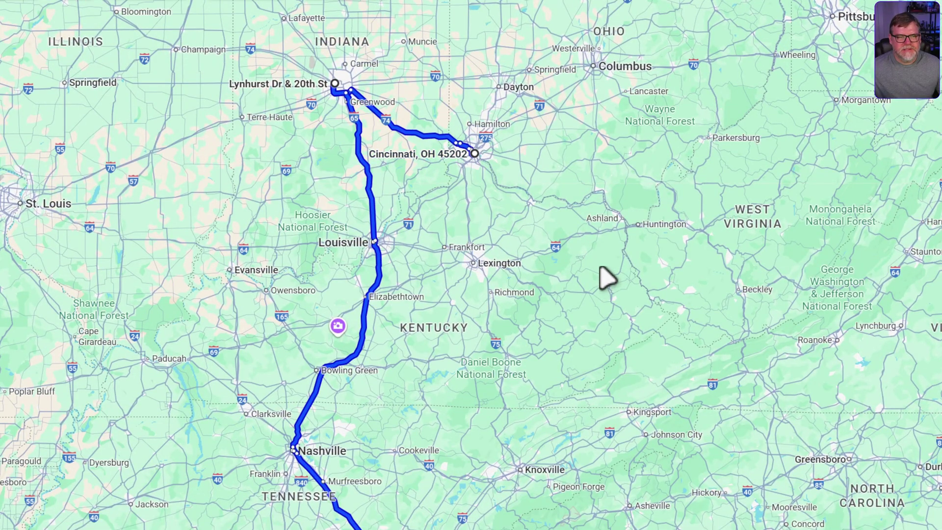
drag(424, 189, 610, 312)
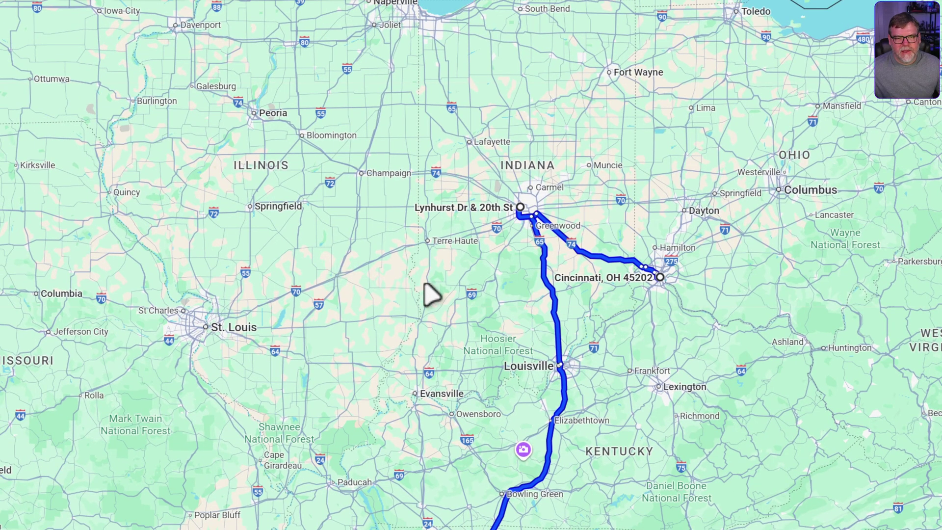
drag(780, 371, 625, 318)
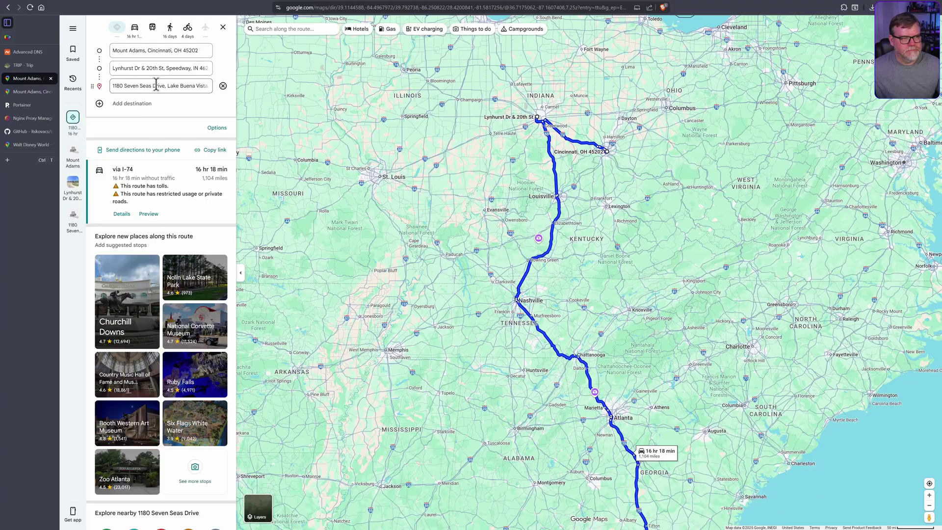
click(29, 65)
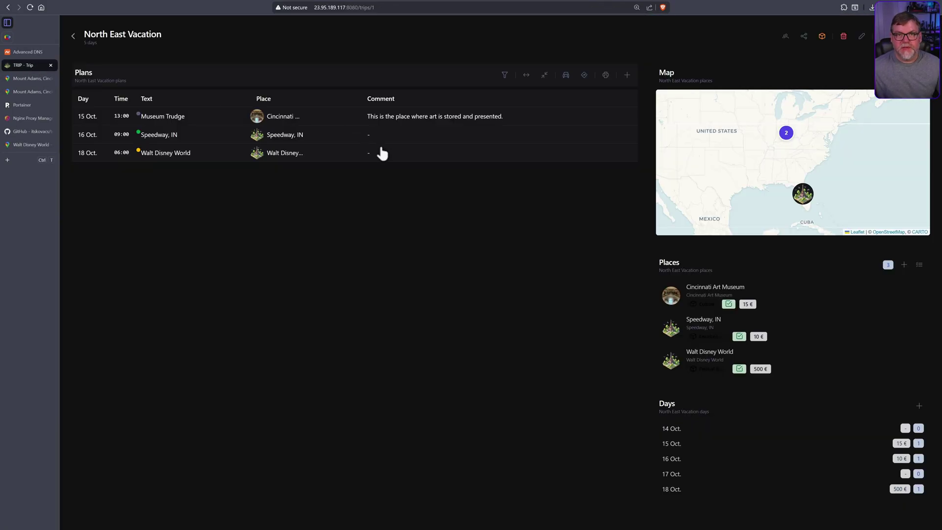
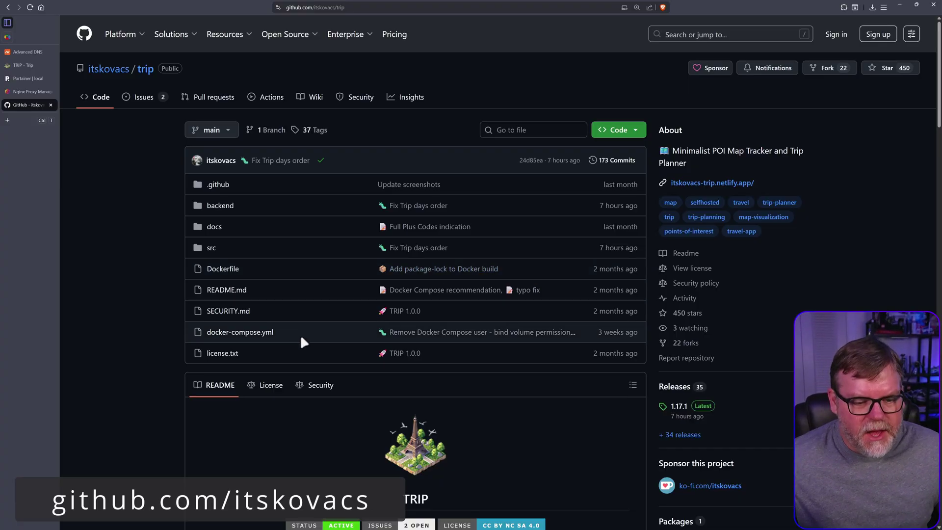
Scroll the TRIP README, then open docker-compose.yml and copy its 8-line raw contents.
scroll(365, 369, down, 1)
scroll(366, 373, down, 3)
scroll(522, 336, up, 5)
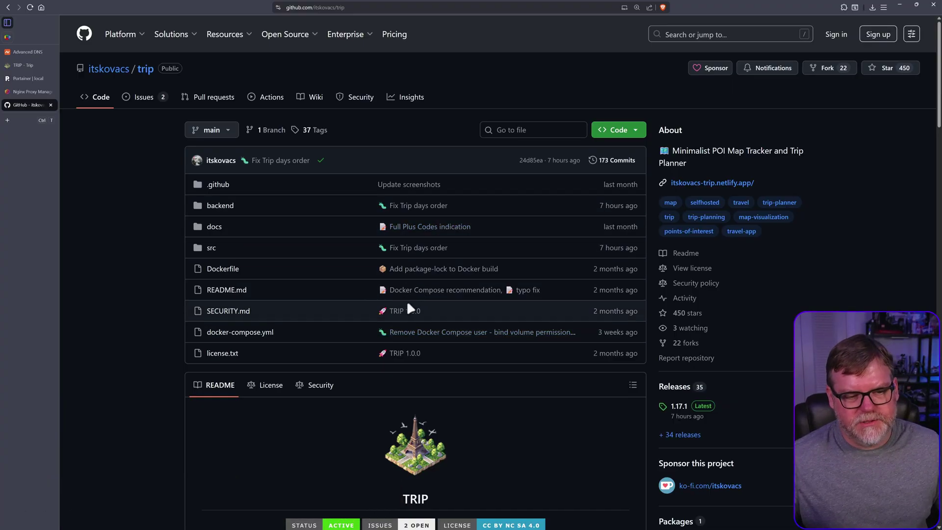
scroll(403, 419, down, 12)
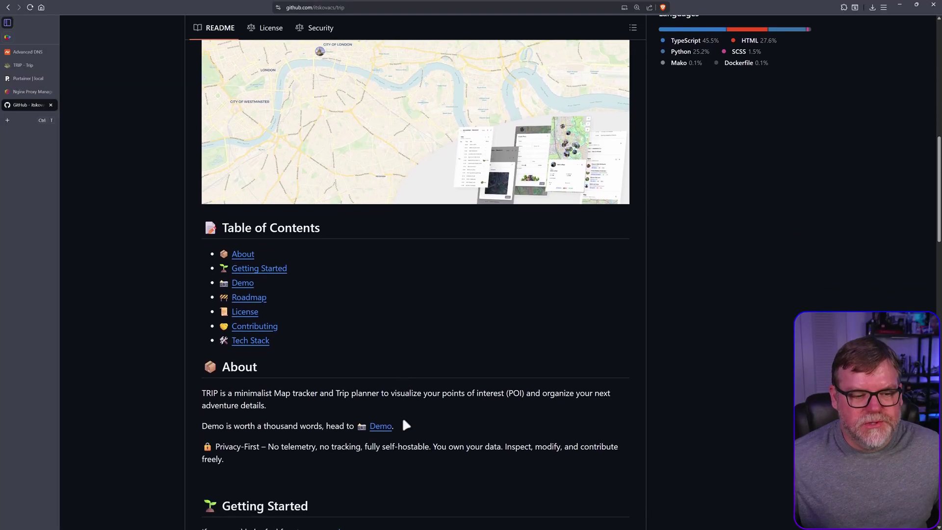
scroll(401, 418, down, 3)
scroll(432, 423, down, 3)
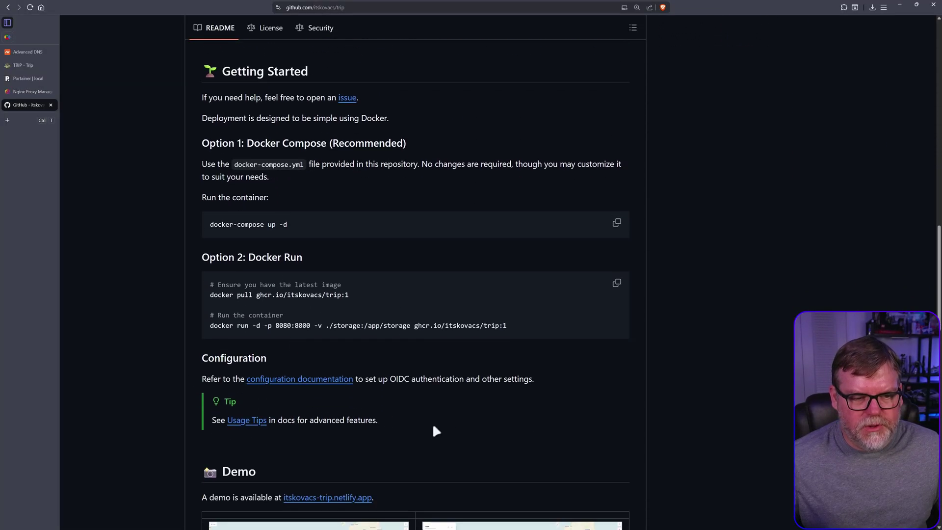
scroll(495, 436, up, 10)
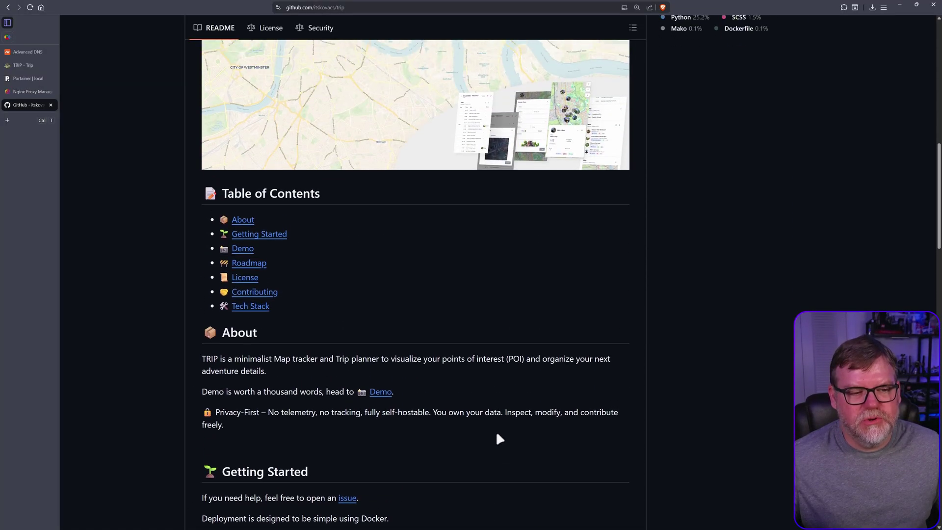
scroll(496, 431, up, 7)
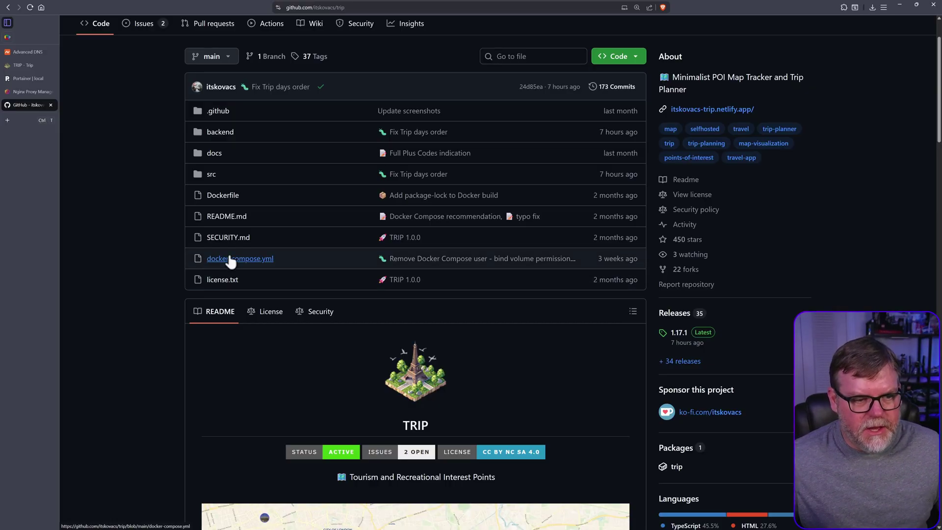
click(234, 258)
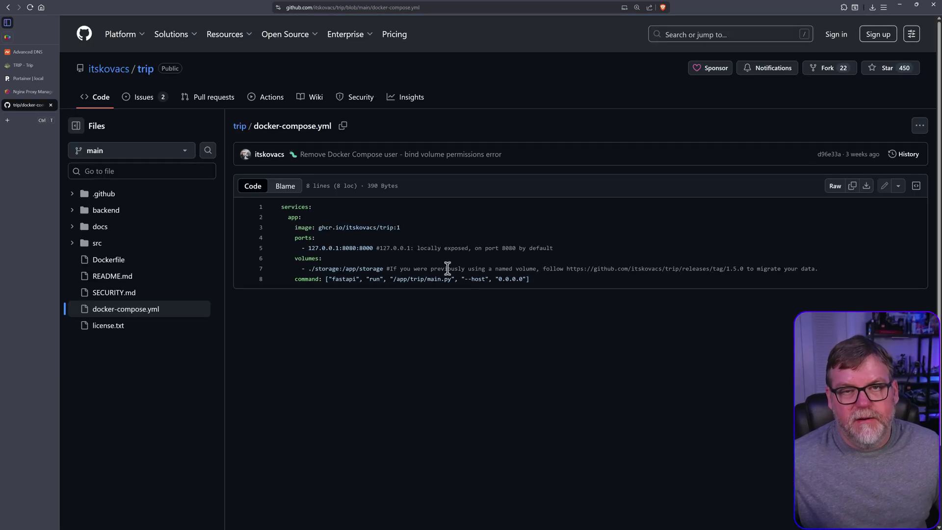
click(853, 188)
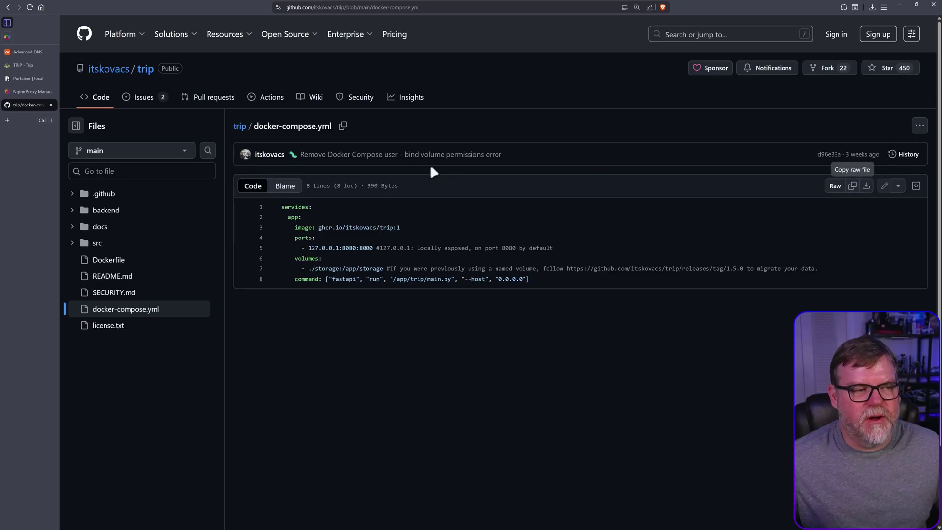
Start a new Portainer stack and paste the TRIP compose file (ghcr.io/itskovacs/trip:1) into its web editor.
click(29, 76)
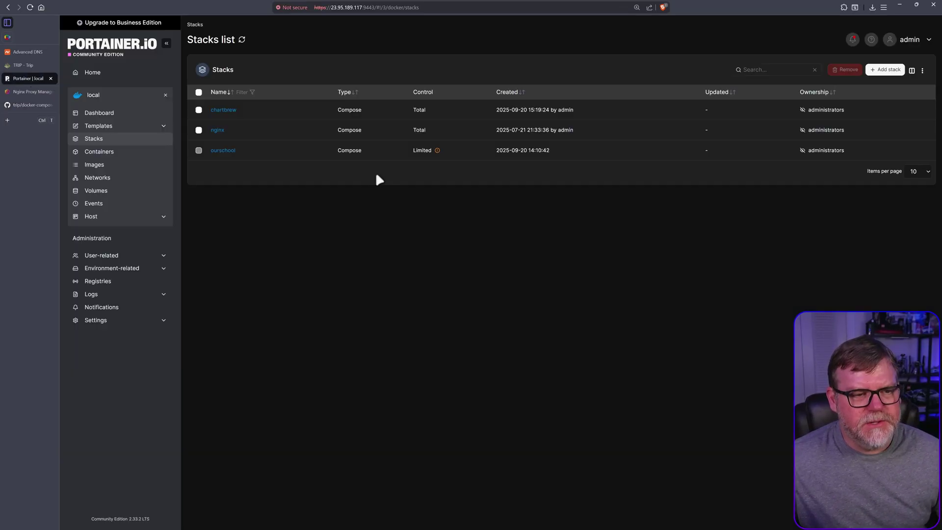
click(122, 48)
click(243, 152)
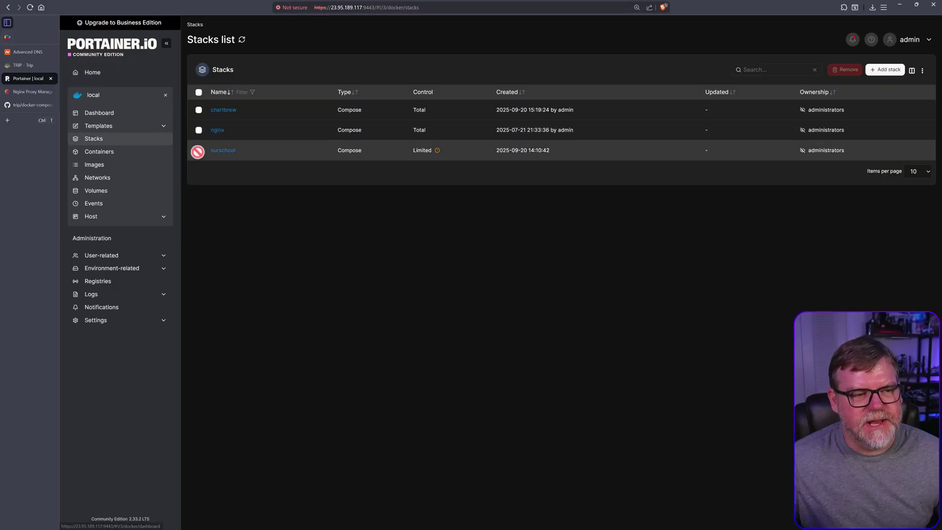
click(887, 69)
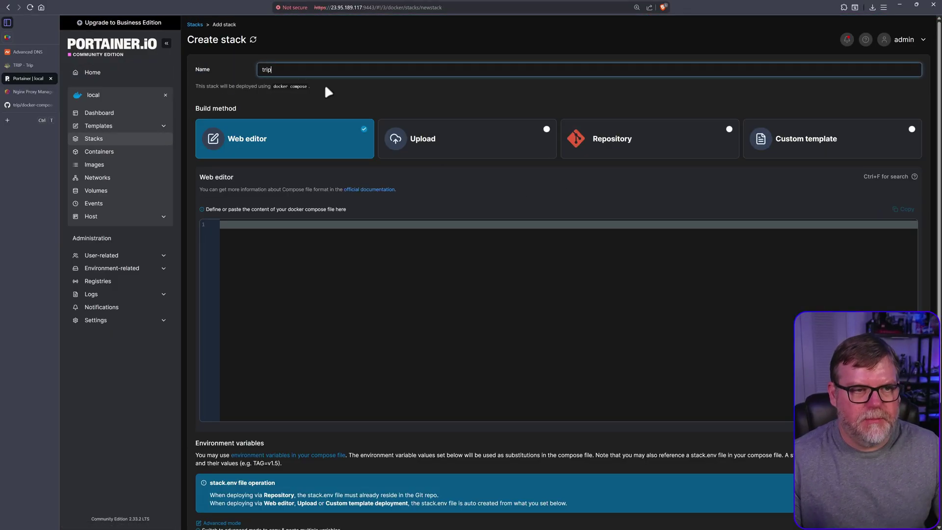
click(288, 232)
text(services:   app:     image: ghcr.io/itskovacs/trip:1     ports:       - 127.0.0.1:8080:8000 #127.0.0.1: locally exposed, on port 8080 by default     volumes:       - ./storage:/app/storage #If you were previously using a named volume, follow https://github.com/itskovacs/trip/releases/tag/1.5.0 to migrate your data.     command: ["fastapi", "run", "/app/trip/main.py", "--host", "0.0.0.0"])
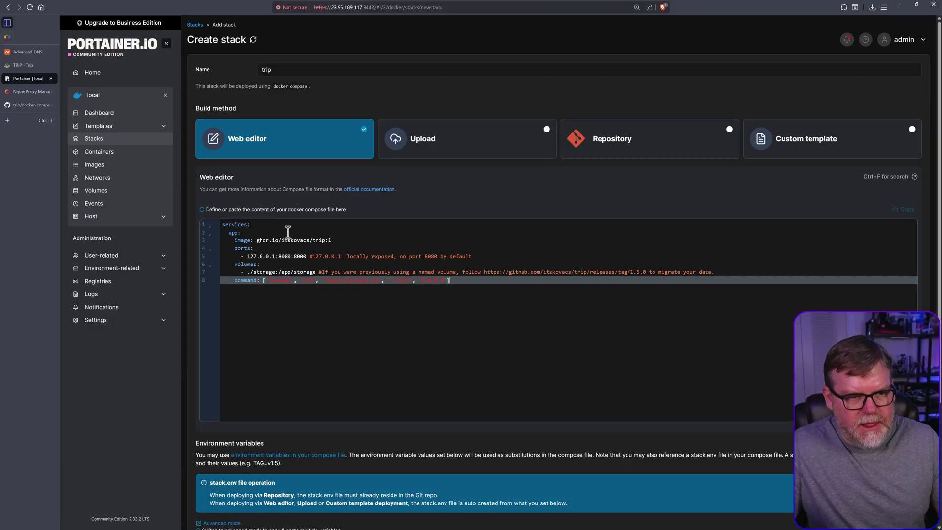
scroll(351, 319, down, 3)
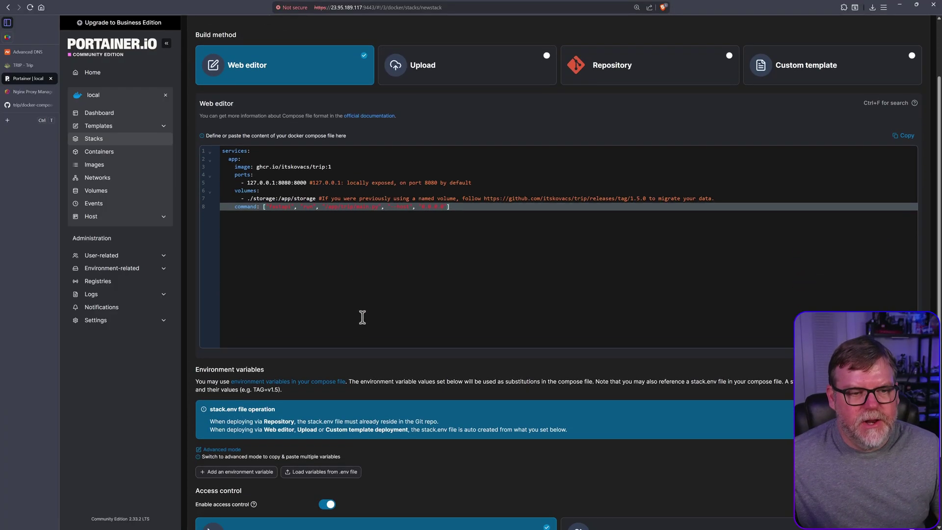
scroll(330, 288, up, 3)
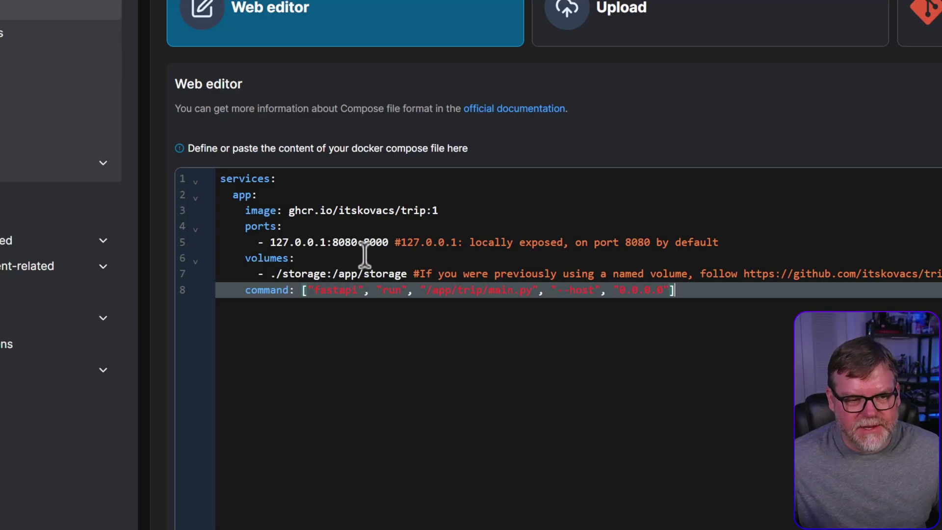
Comment out the ports lines and change ./storage into a named storage volume.
click(245, 226)
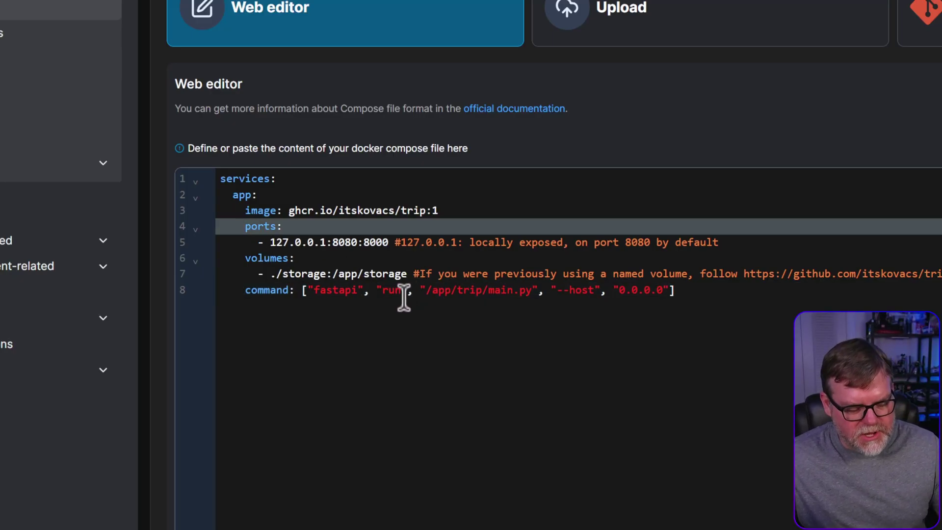
text(#)
click(251, 264)
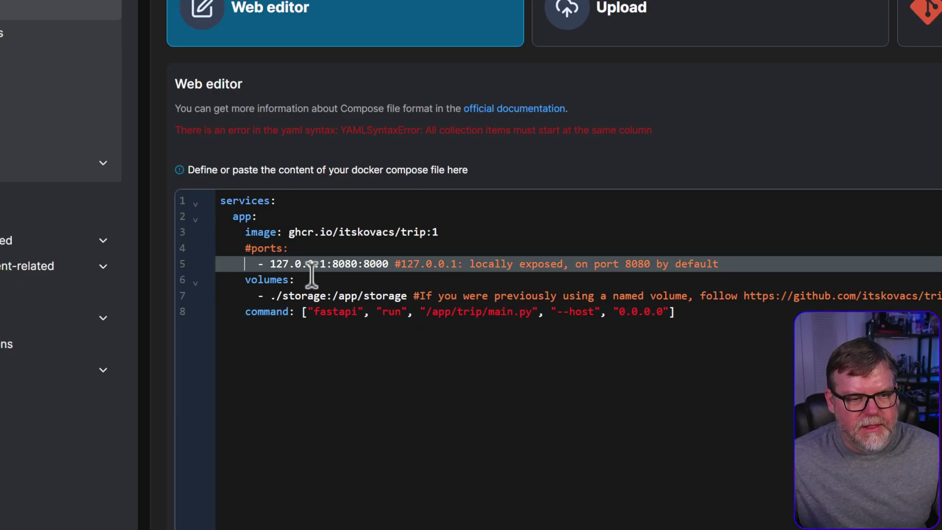
text(#)
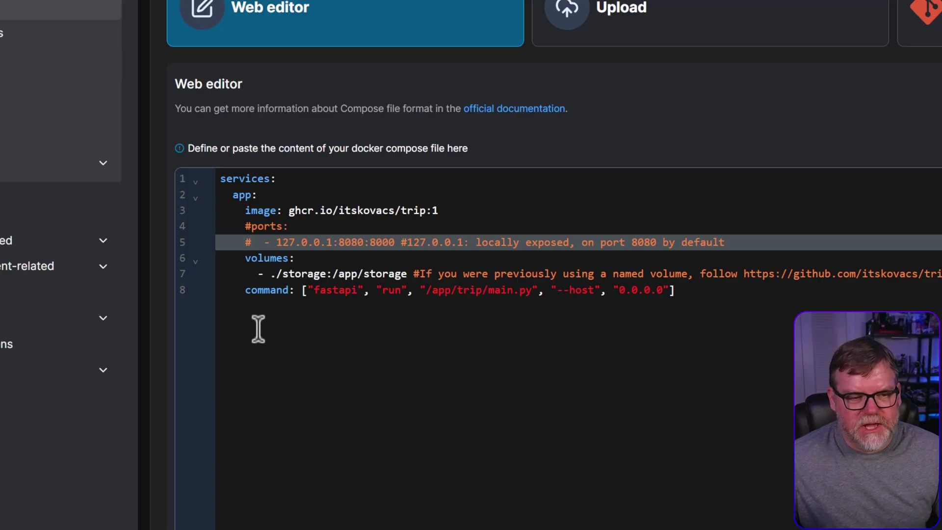
click(272, 274)
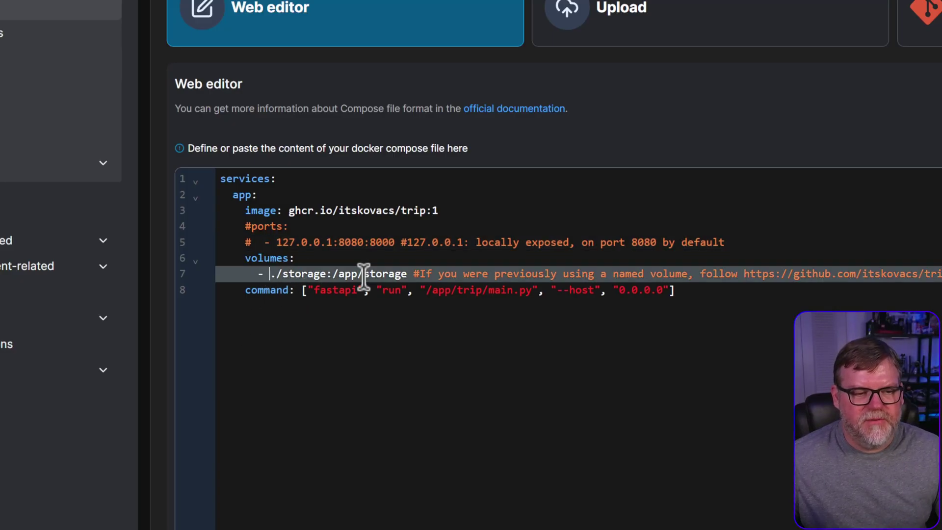
key(Delete)
key(Delete)
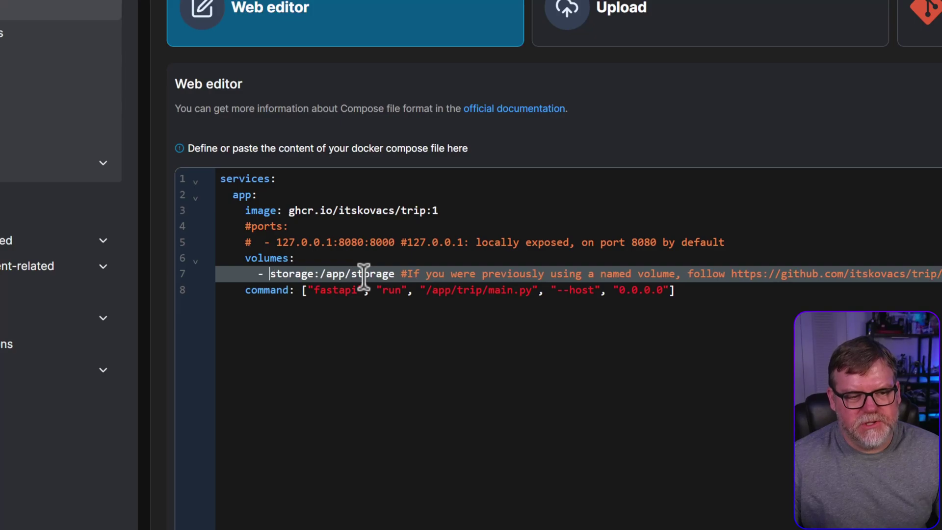
Add a top-level 'volumes:' section declaring 'storage:' at the end of the compose file.
click(483, 329)
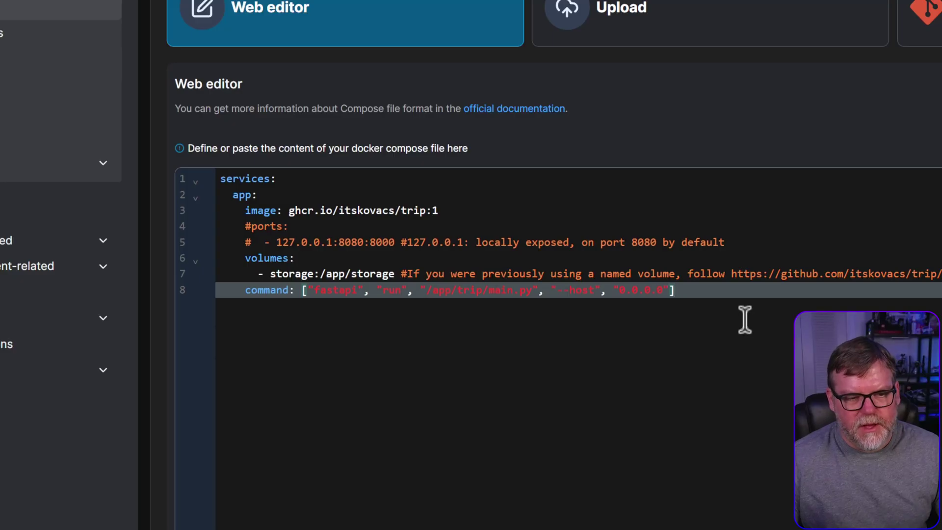
key(Return)
key(Return)
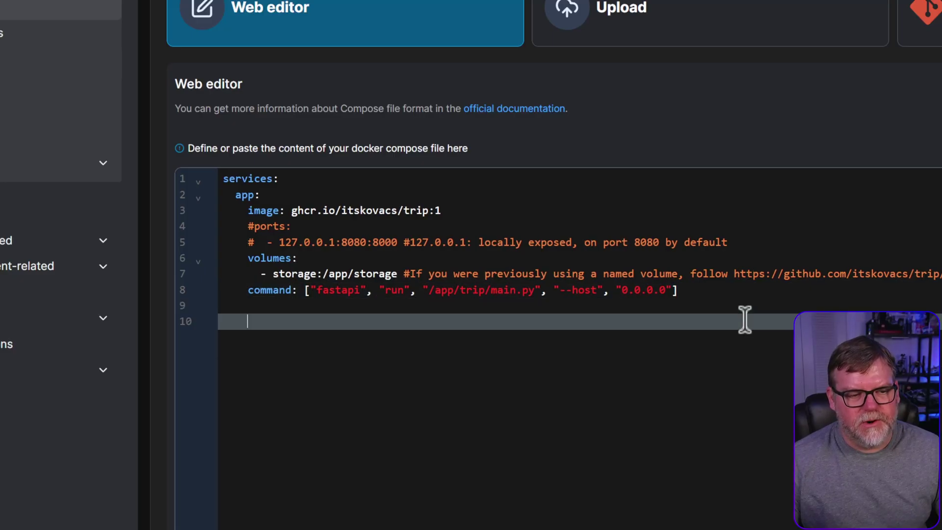
key(BackSpace)
key(BackSpace)
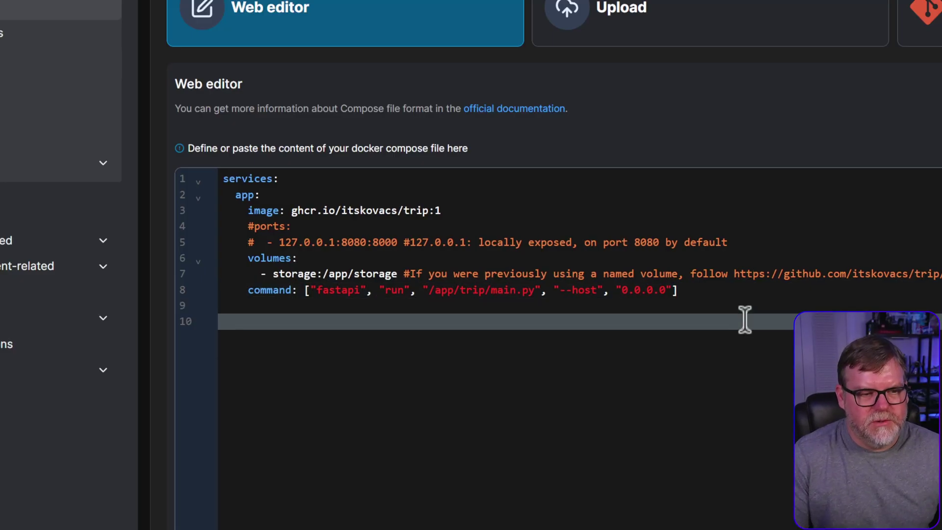
text(volume)
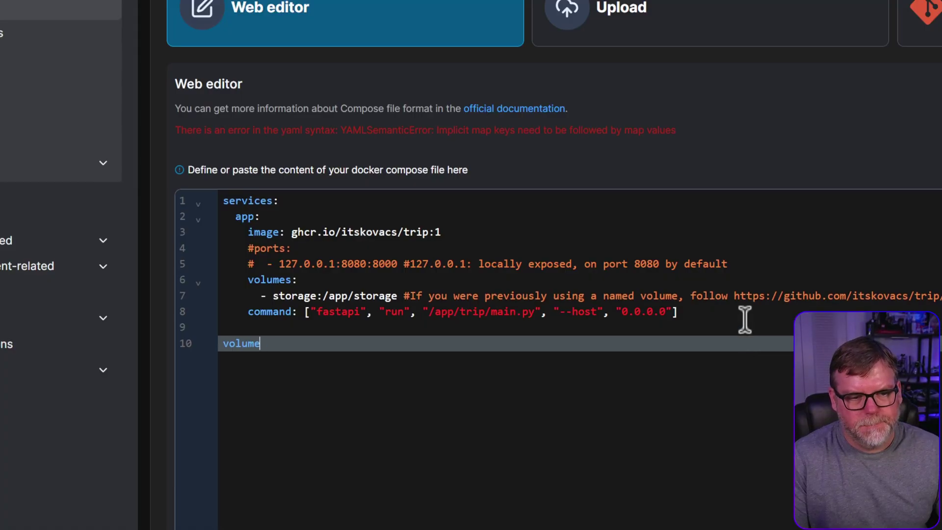
text(s)
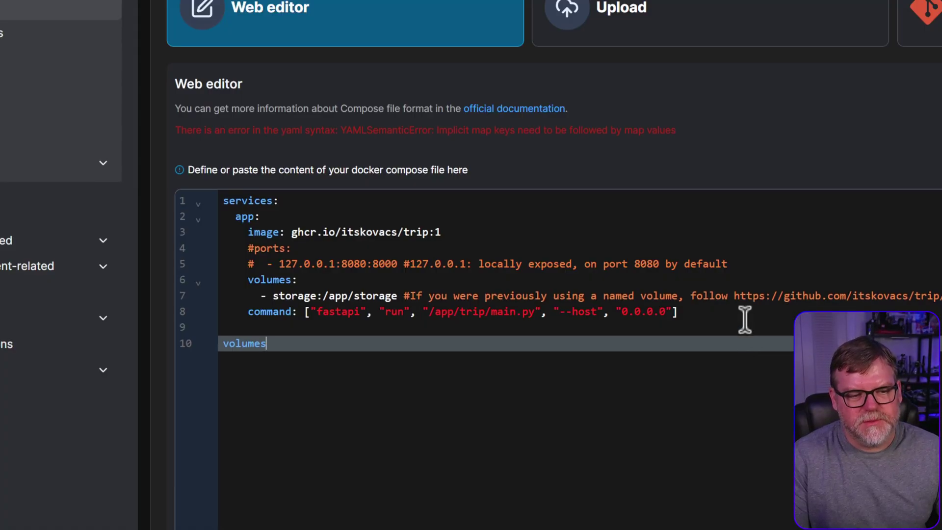
text(:)
key(Return)
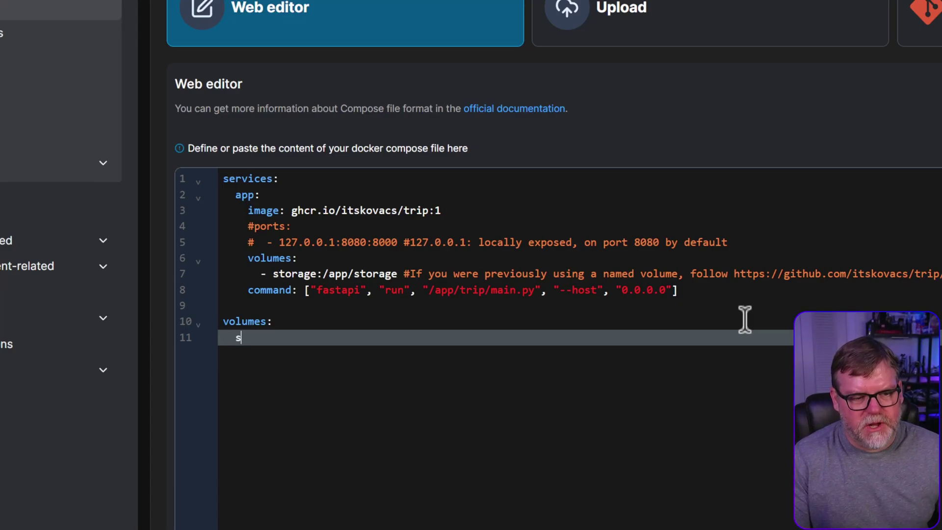
text(storage:)
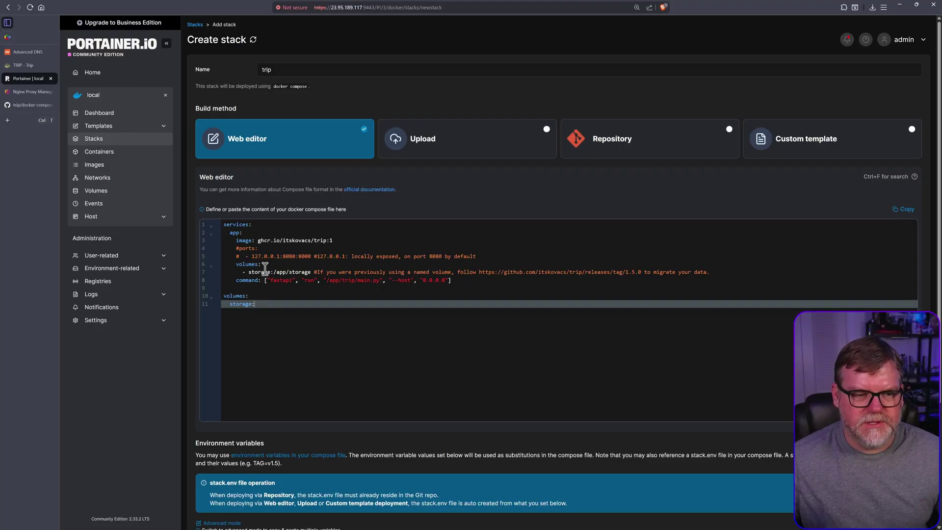
Deploy the trip stack, confirm trip-app-1 is running, then go to synhow.com's Advanced DNS page.
scroll(304, 383, down, 3)
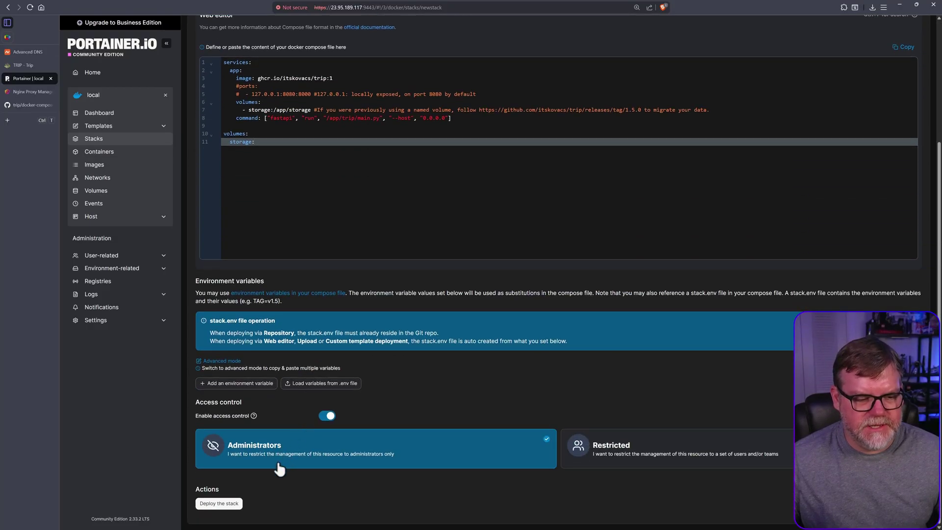
click(218, 503)
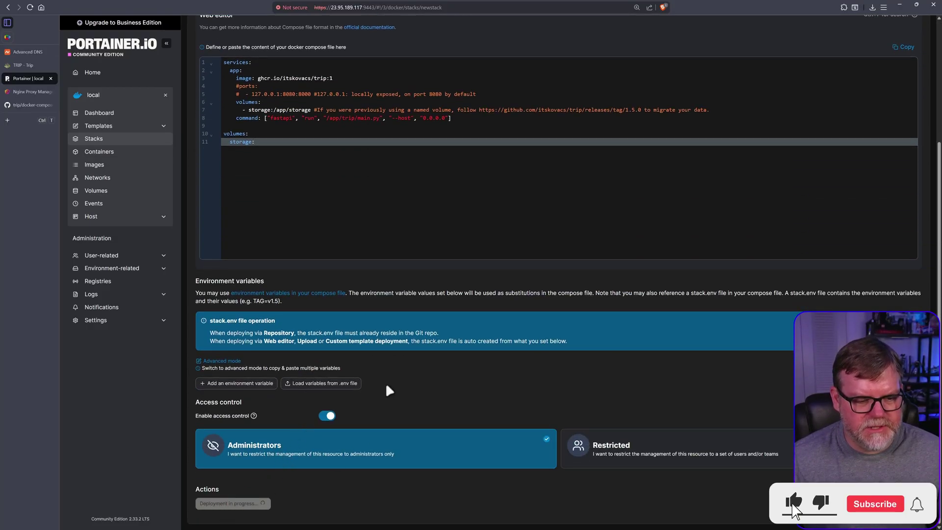
scroll(381, 392, up, 2)
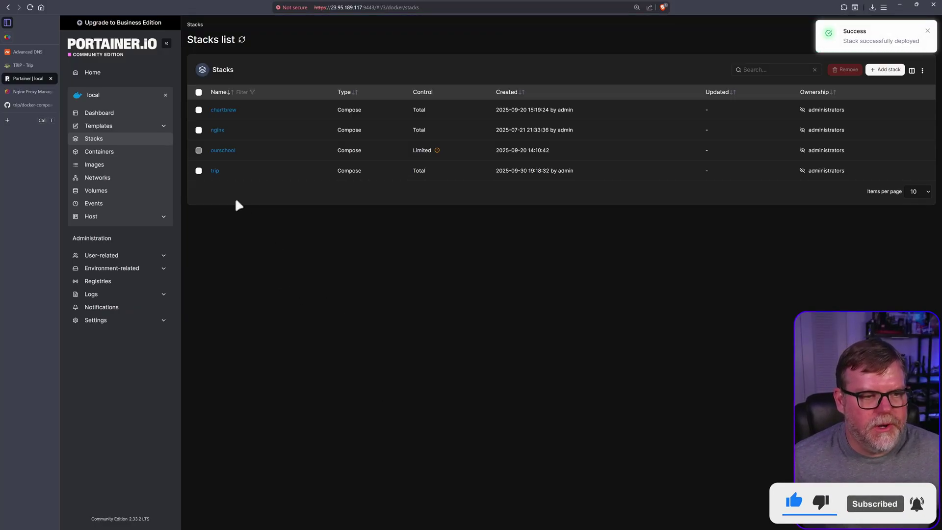
click(214, 171)
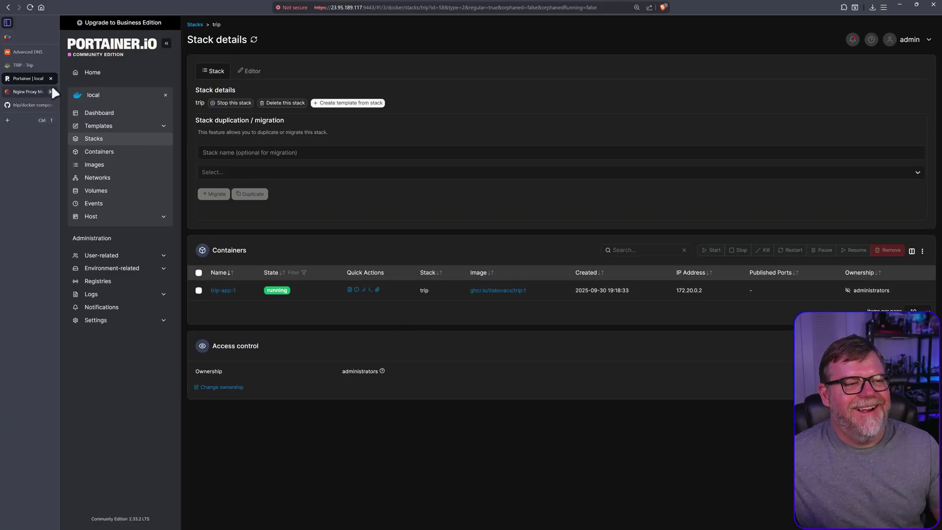
click(27, 51)
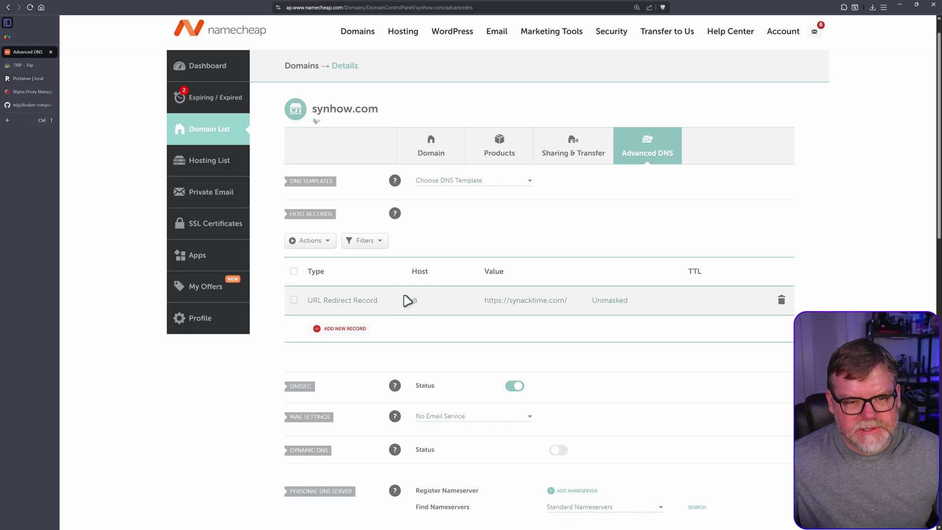
Copy the server's IP address 23.95.189.117 from the Portainer window.
click(31, 78)
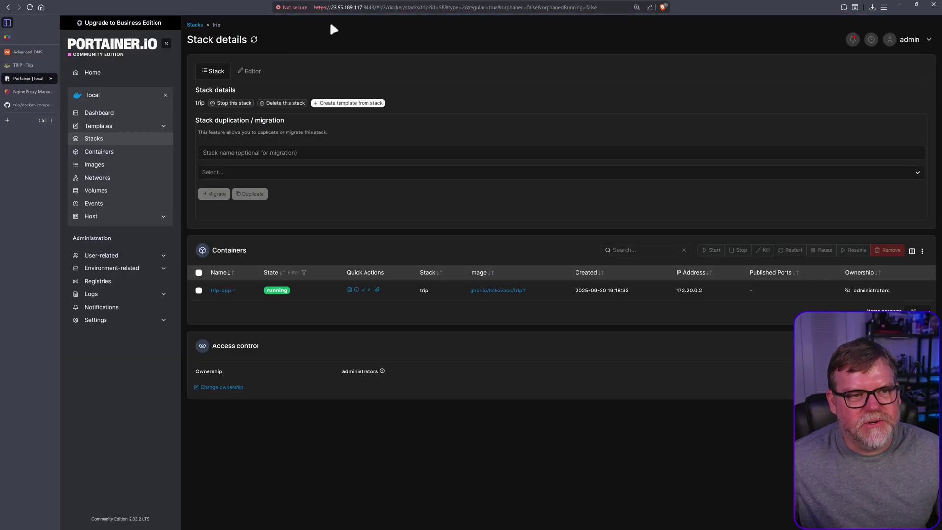
drag(362, 8, 336, 8)
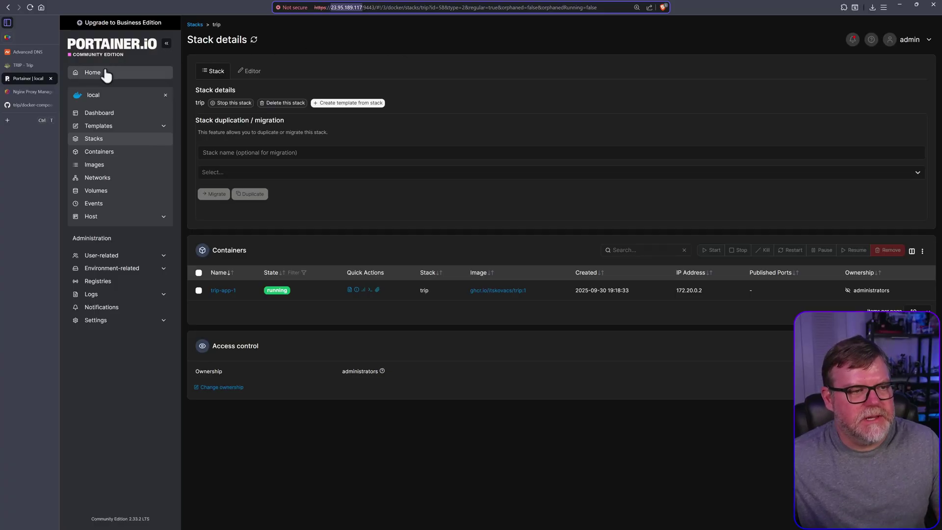
click(24, 52)
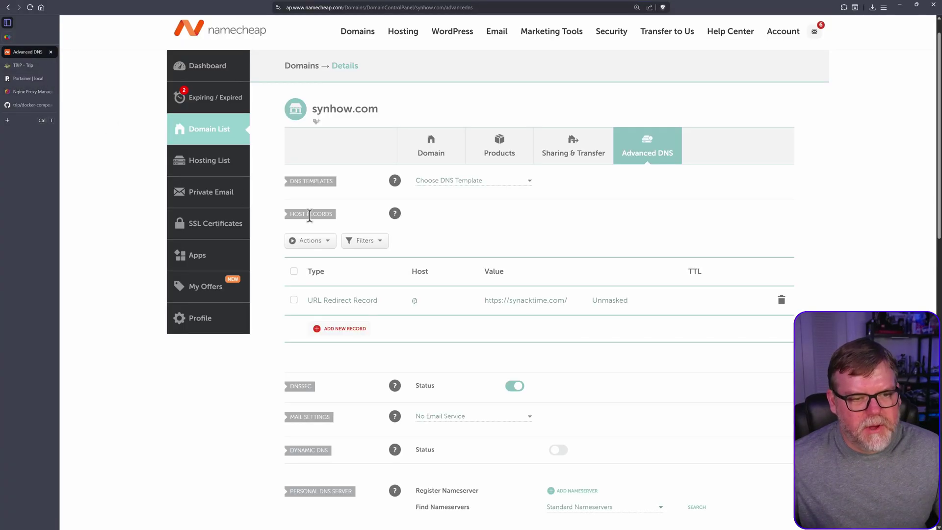
Add an A Record for host trip pointing to 23.95.189.117 with Automatic TTL.
scroll(347, 295, down, 1)
click(338, 290)
scroll(404, 307, down, 3)
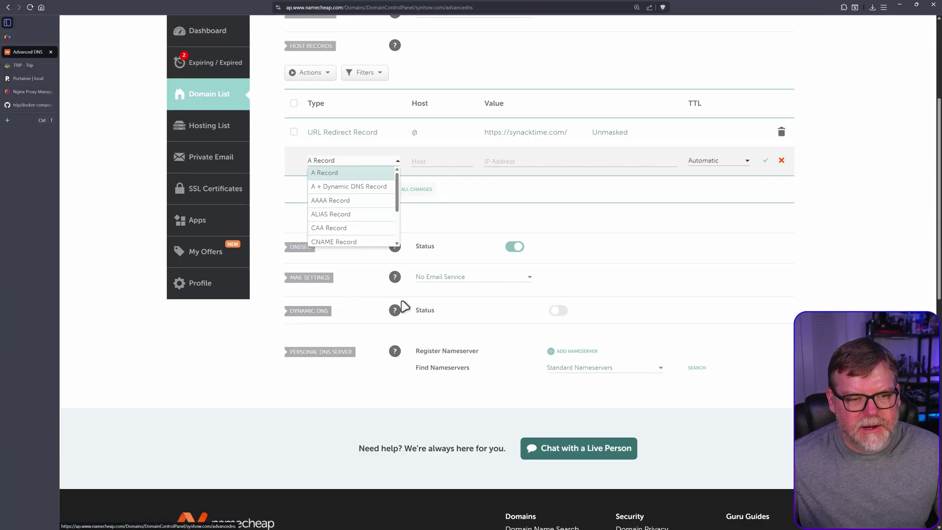
click(332, 174)
scroll(452, 273, up, 2)
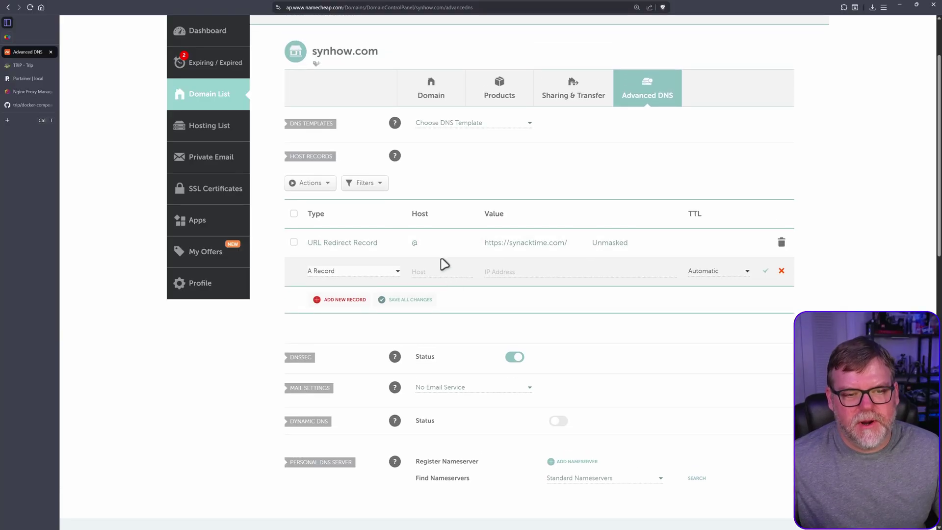
click(428, 270)
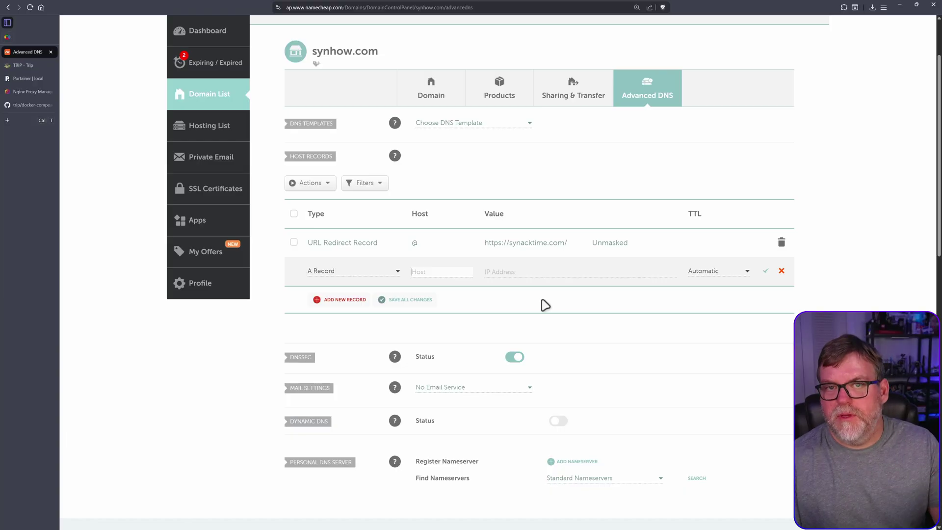
text(@)
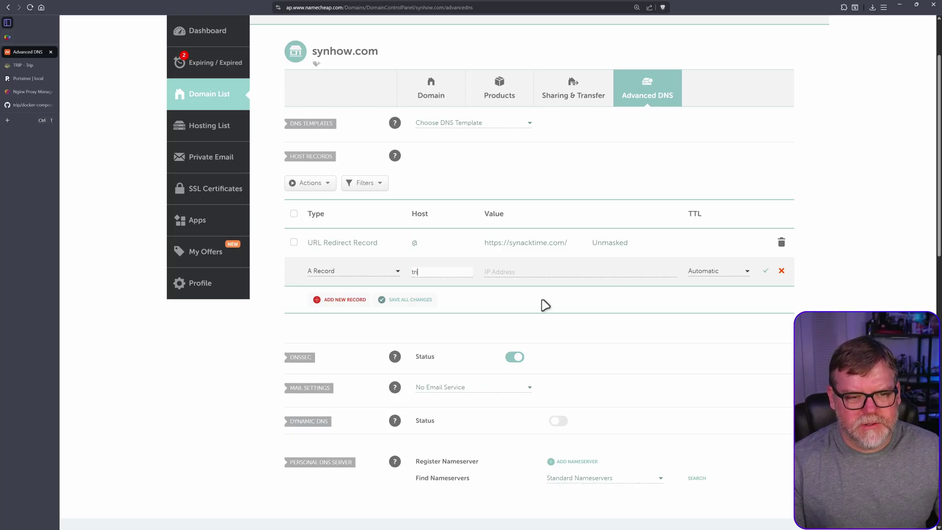
key(Tab)
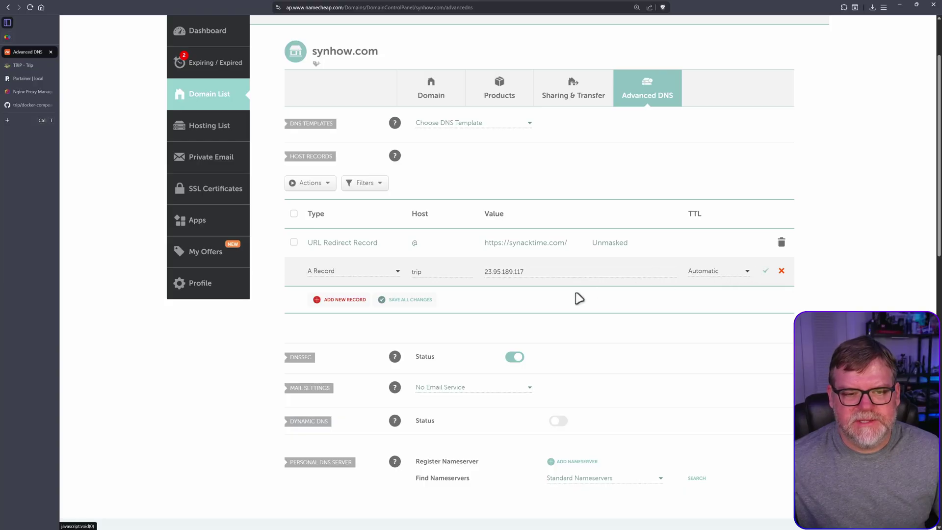
key(Return)
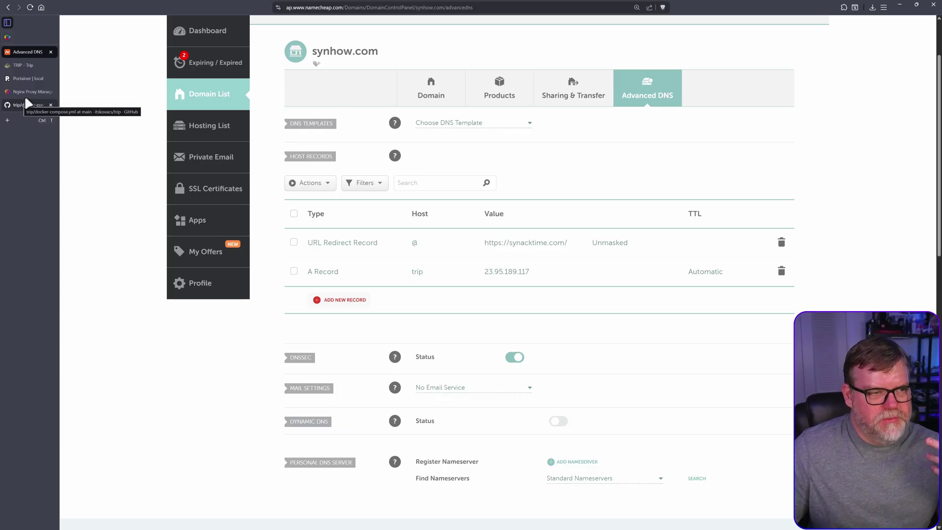
Open the nginx-app-1 container in Portainer and join it to the trip_default network.
click(23, 83)
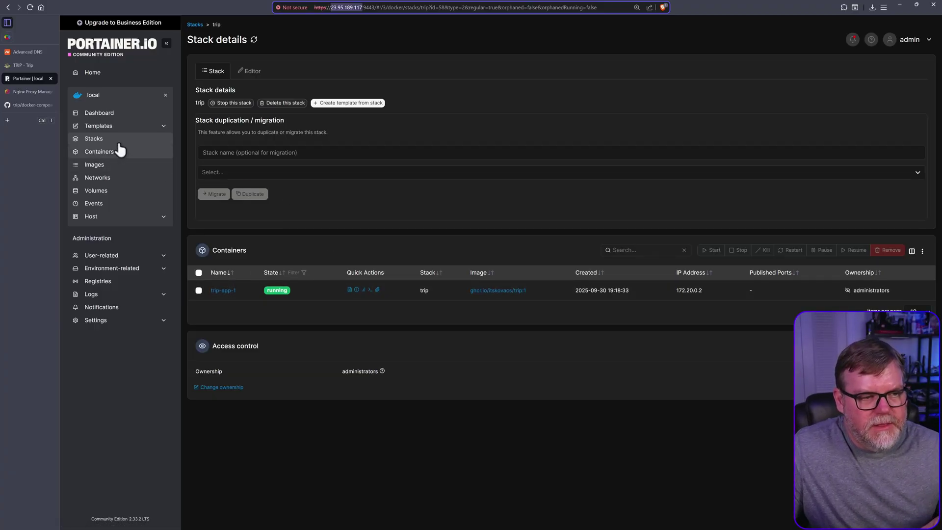
click(103, 140)
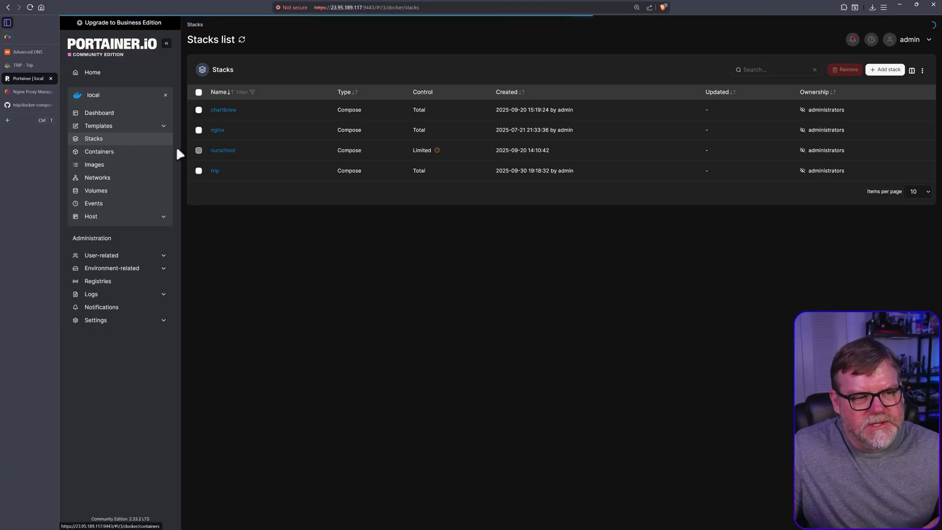
click(105, 152)
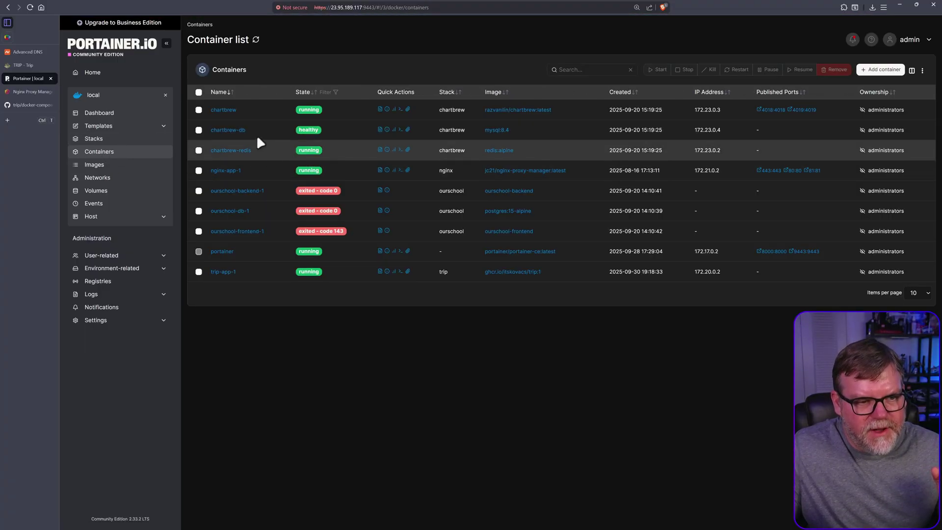
click(226, 169)
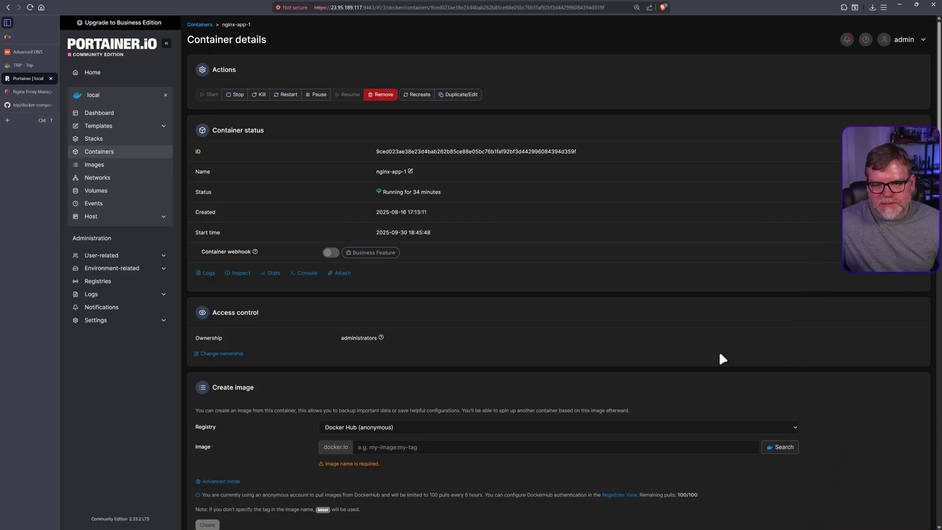
scroll(719, 354, down, 10)
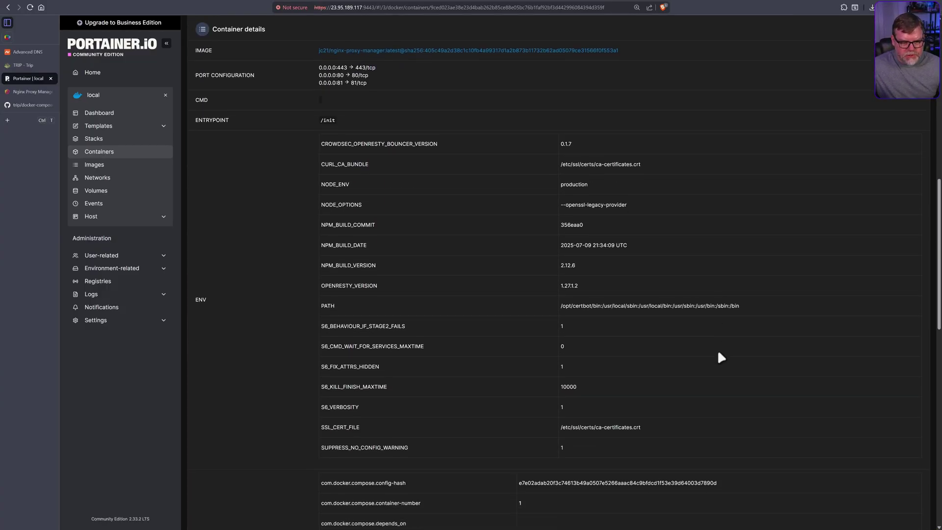
scroll(718, 353, down, 12)
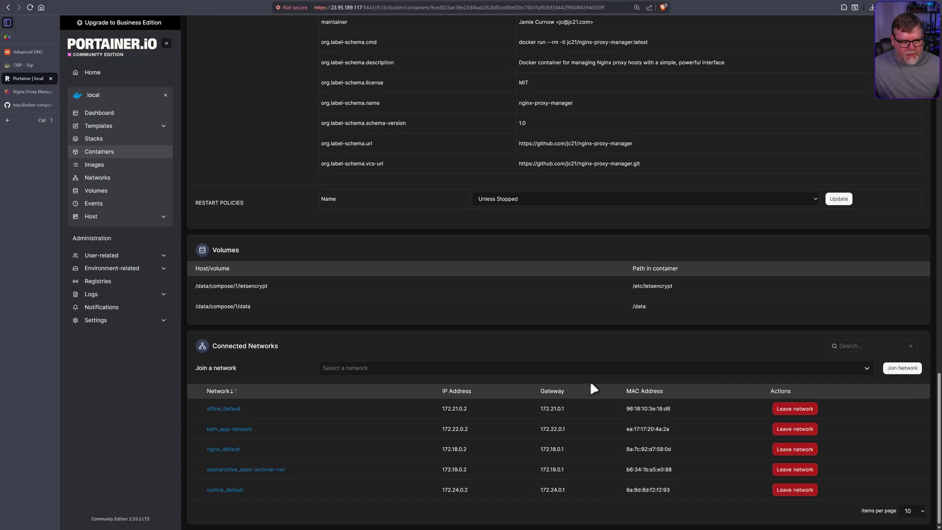
click(358, 368)
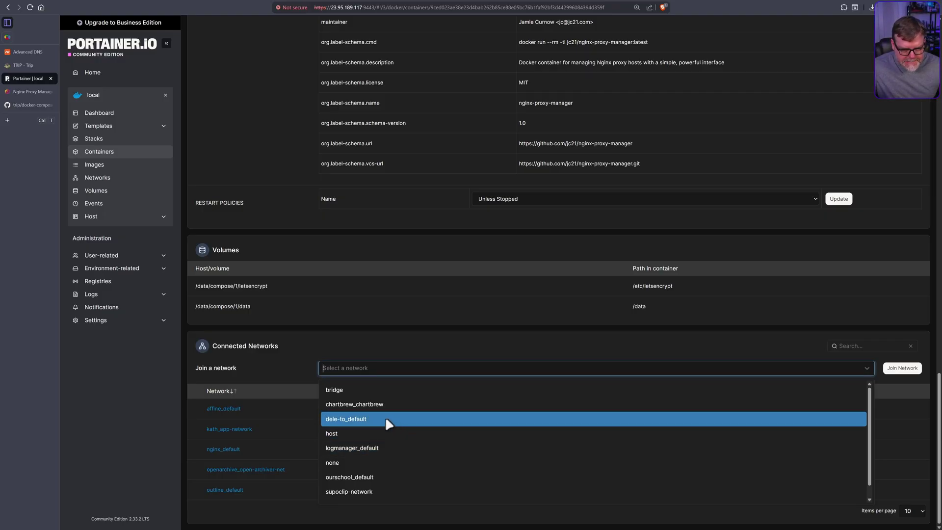
scroll(395, 437, down, 1)
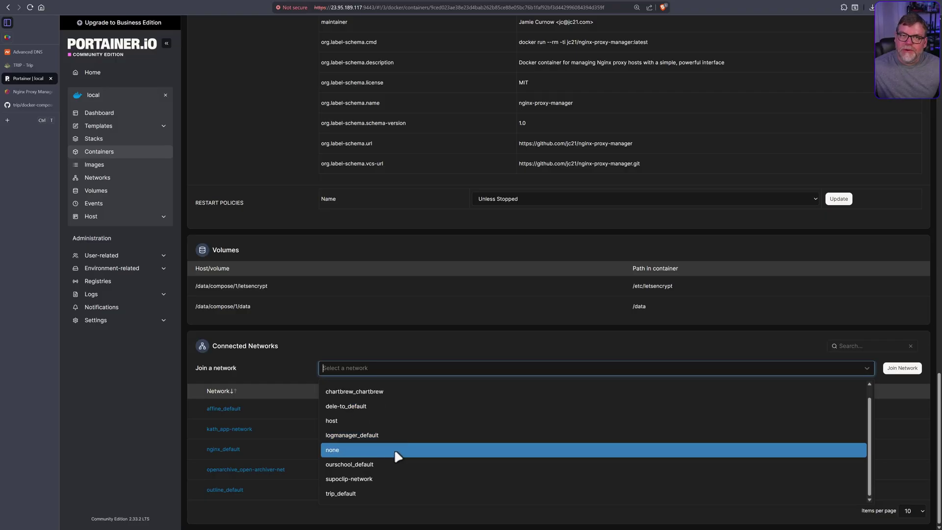
click(351, 494)
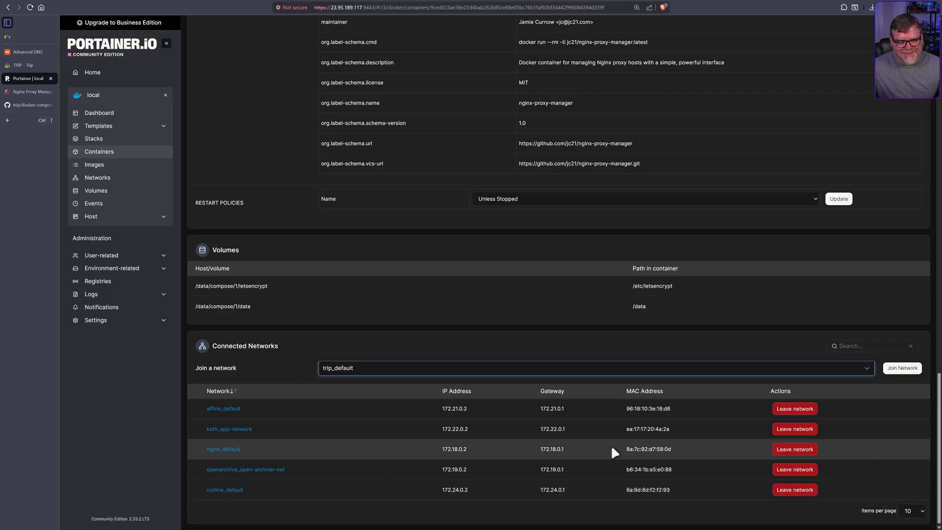
click(905, 369)
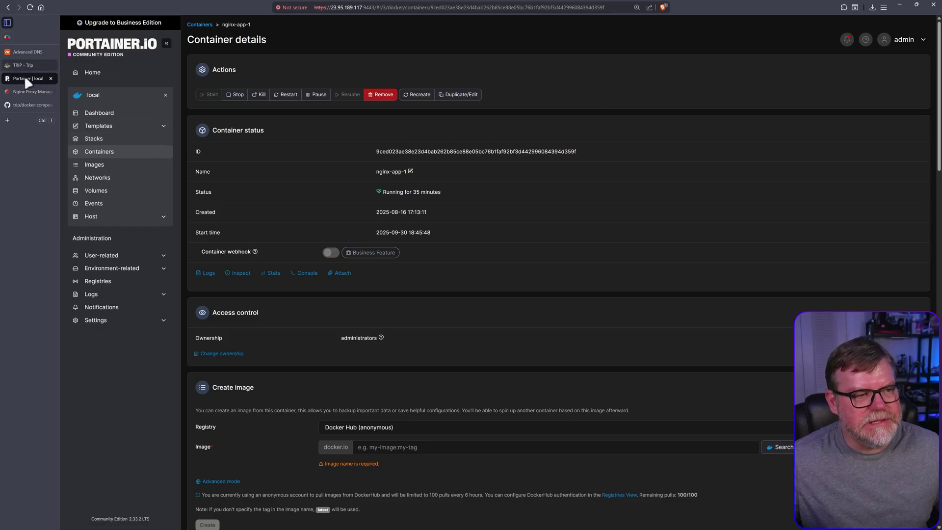
Create a new proxy host in Nginx Proxy Manager with domain trip.synhow.com.
click(19, 91)
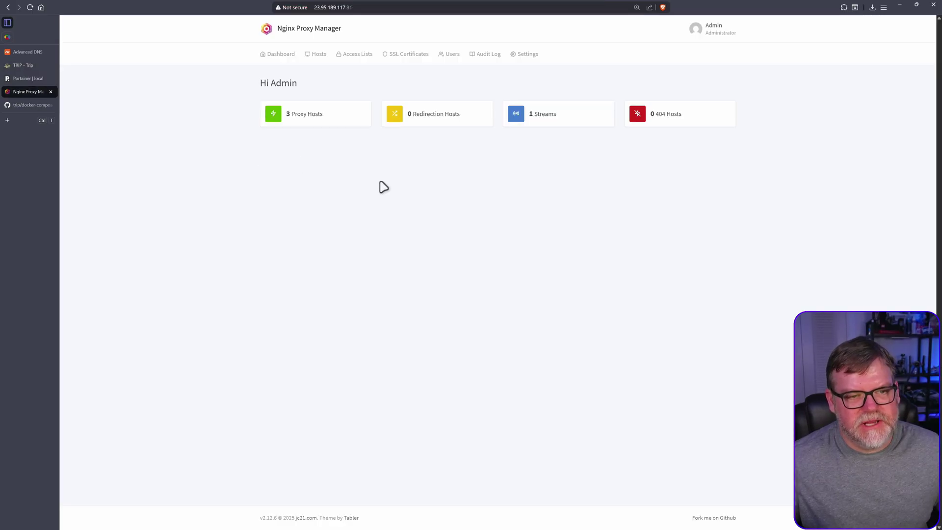
click(299, 119)
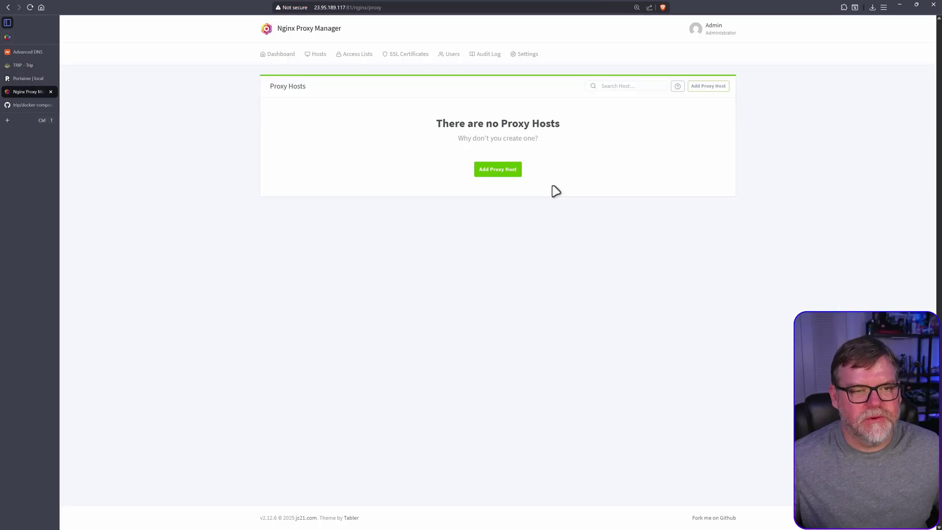
click(505, 172)
click(457, 96)
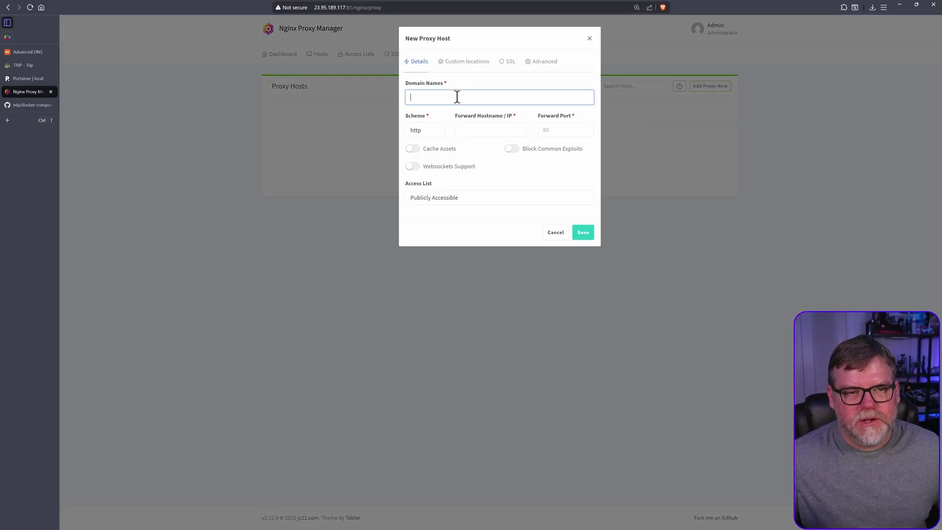
text(tr)
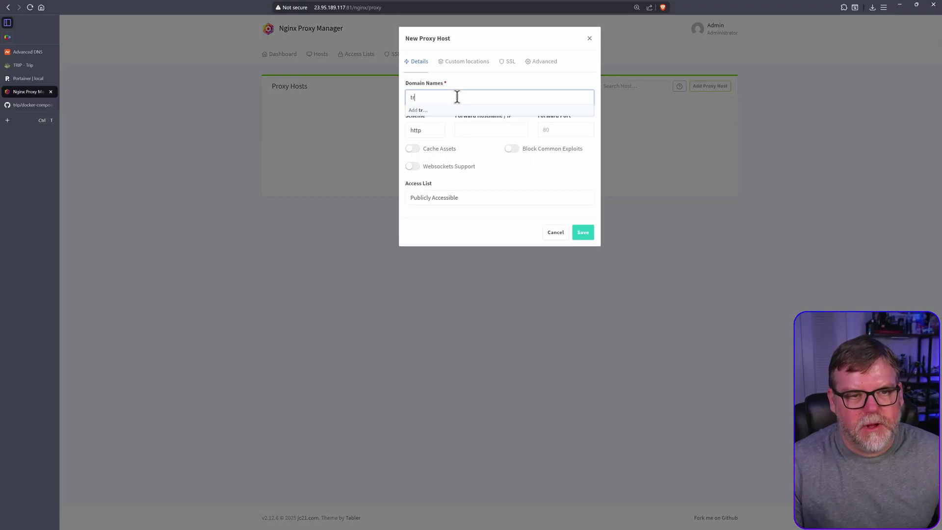
text(ip.synhow.com)
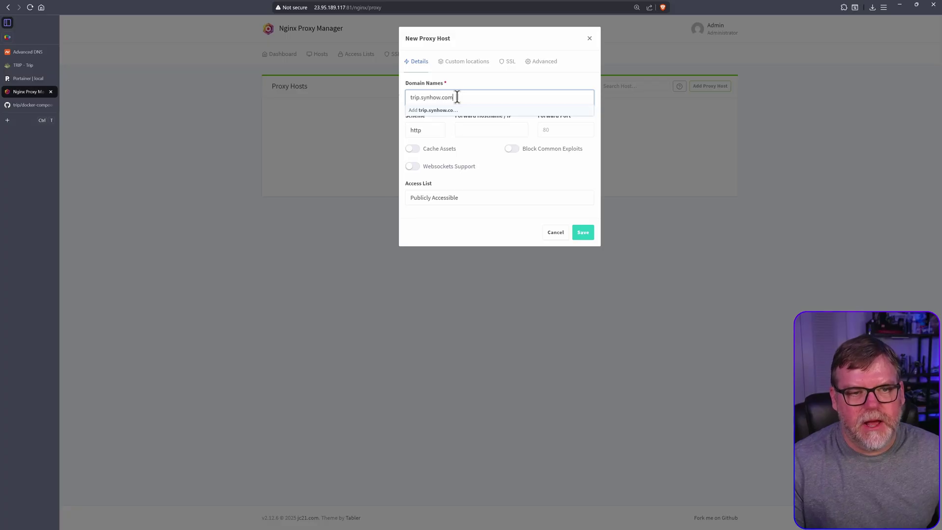
key(Return)
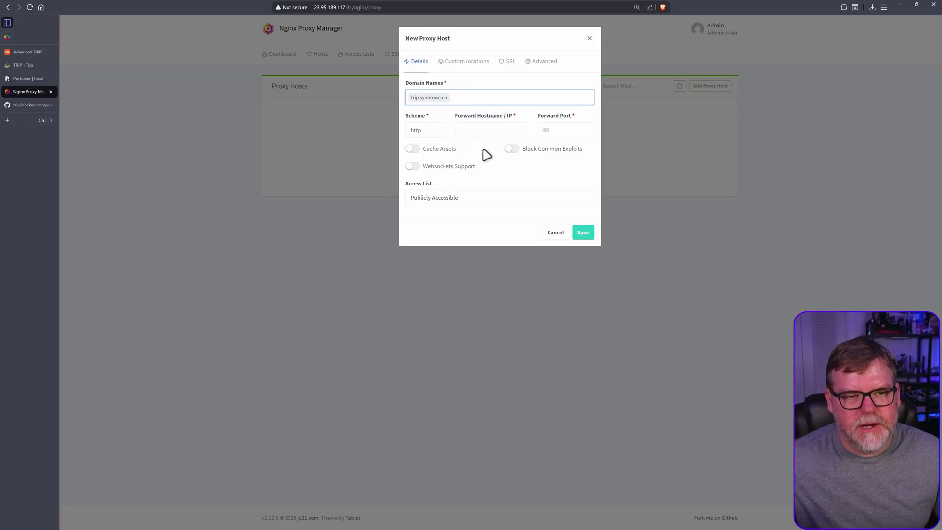
click(480, 133)
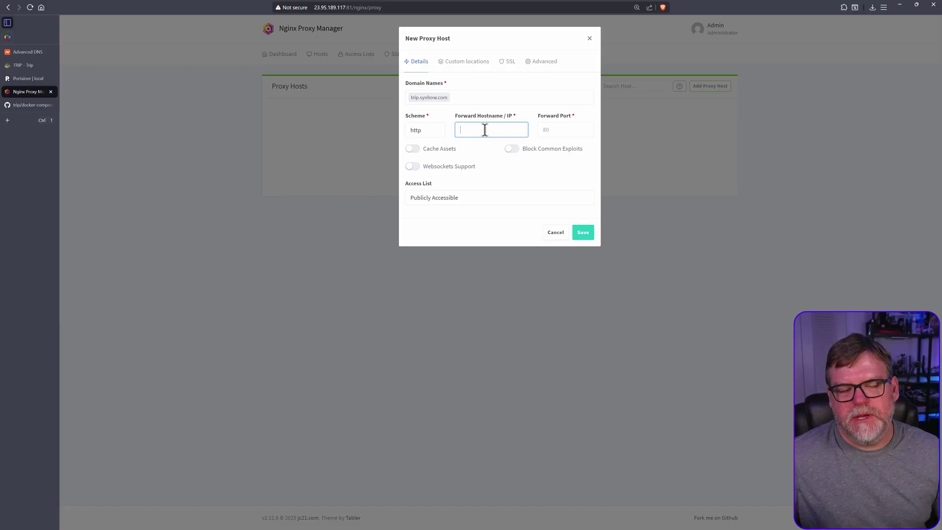
Copy the trip-app-1 container name from Portainer into Forward Hostname, removing the leading space.
click(22, 77)
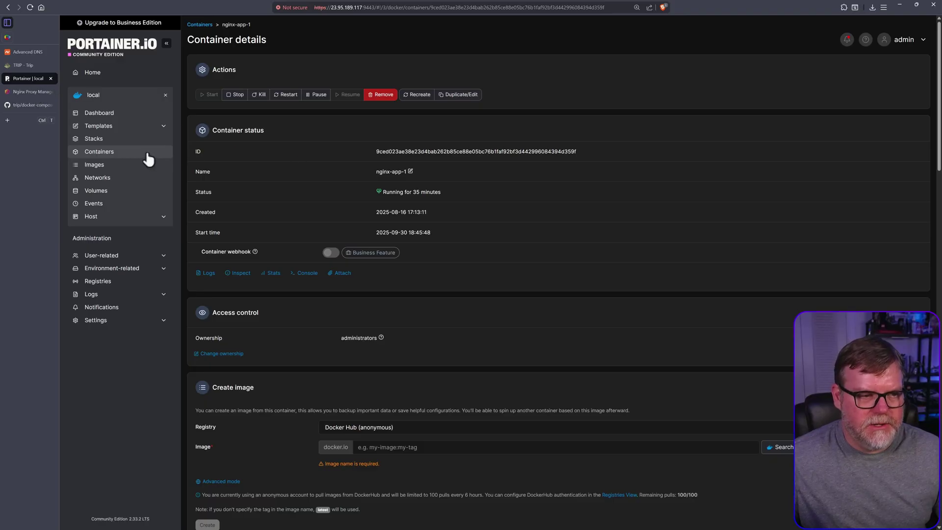
click(101, 152)
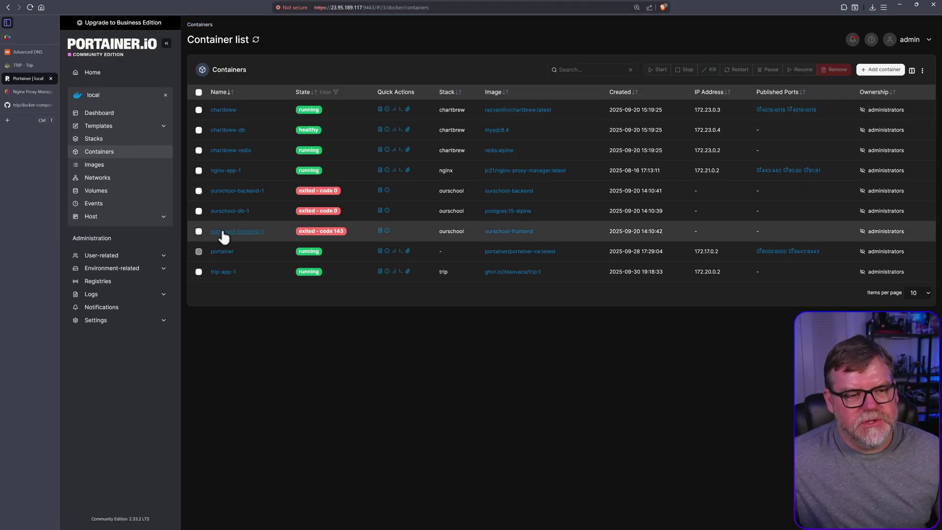
drag(256, 269, 205, 271)
key(ctrl+c)
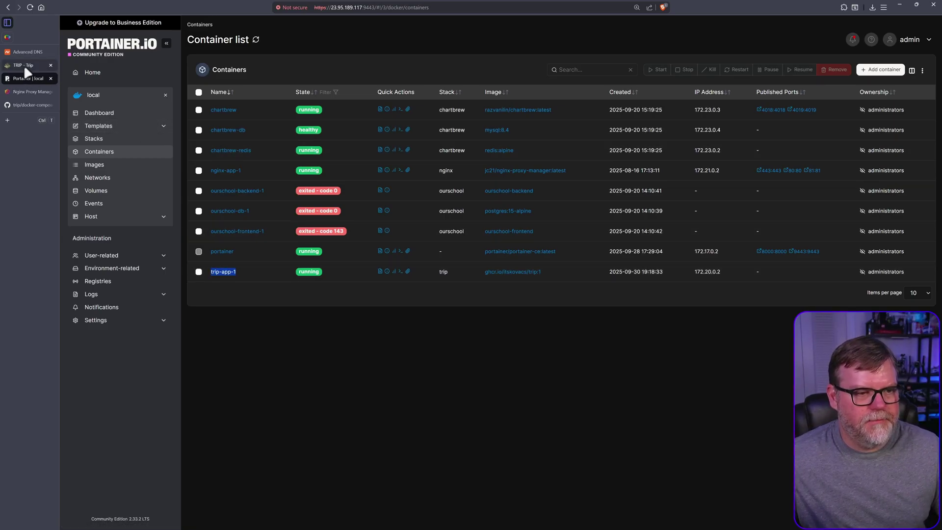
click(29, 92)
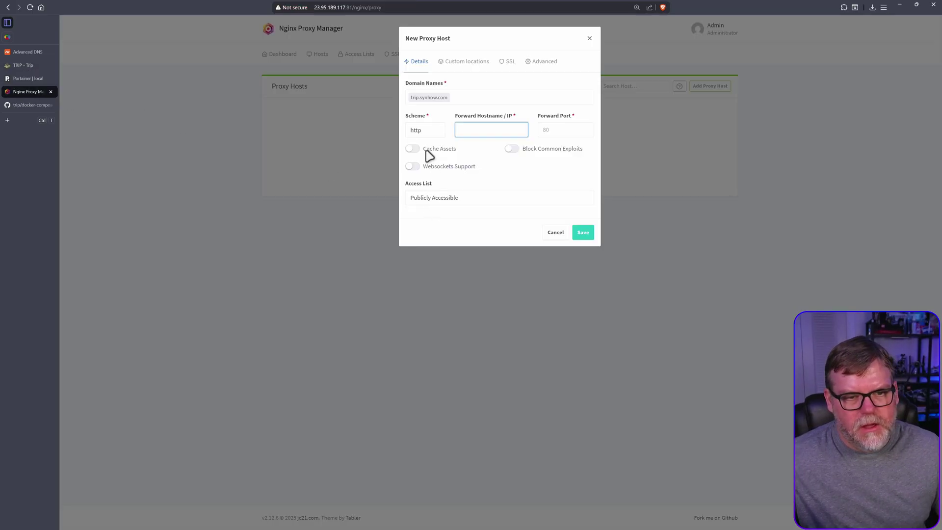
key(ctrl+v)
drag(503, 132, 446, 131)
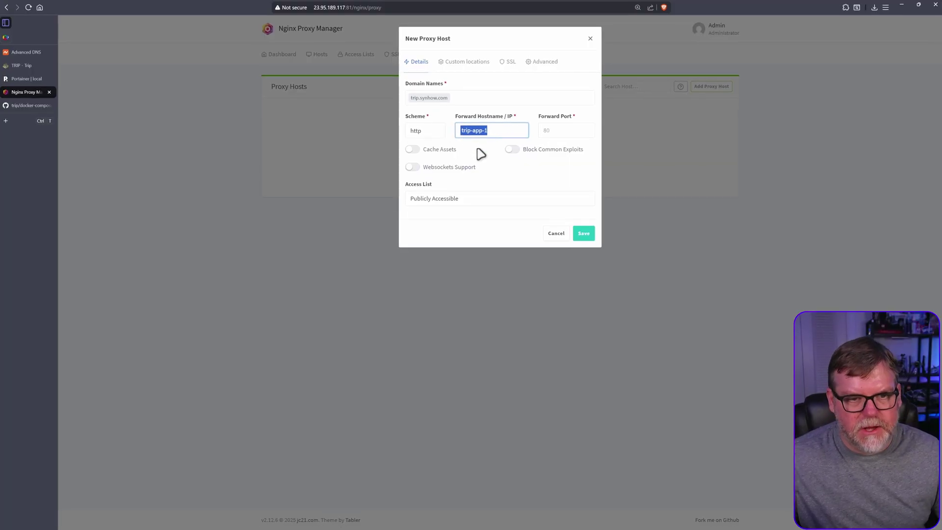
click(461, 129)
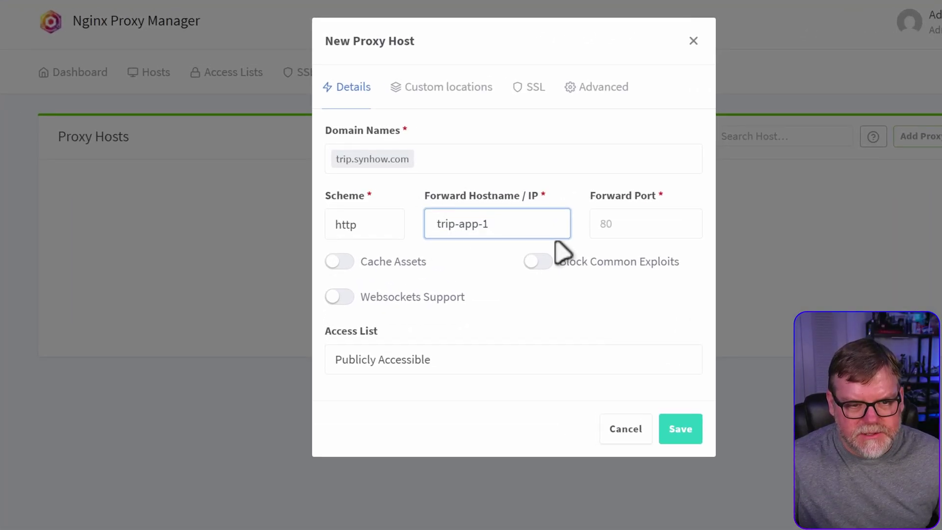
key(Delete)
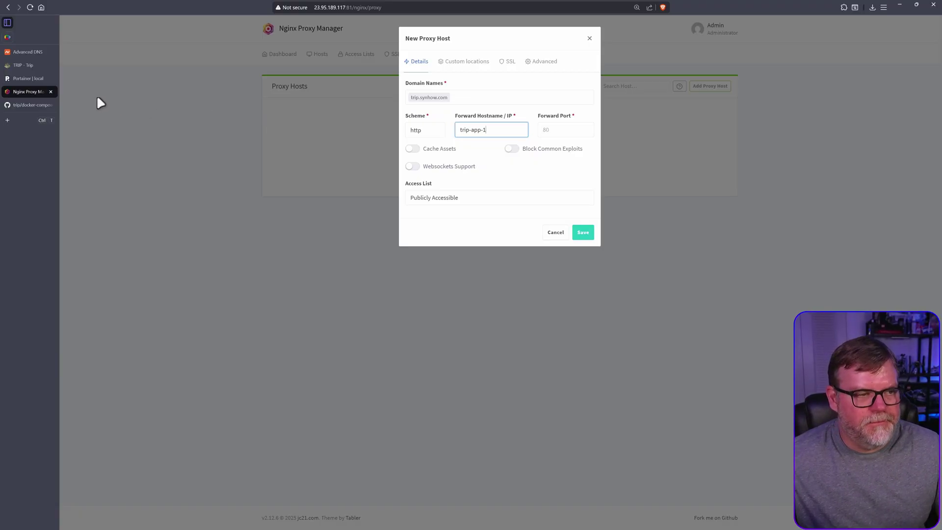
click(27, 105)
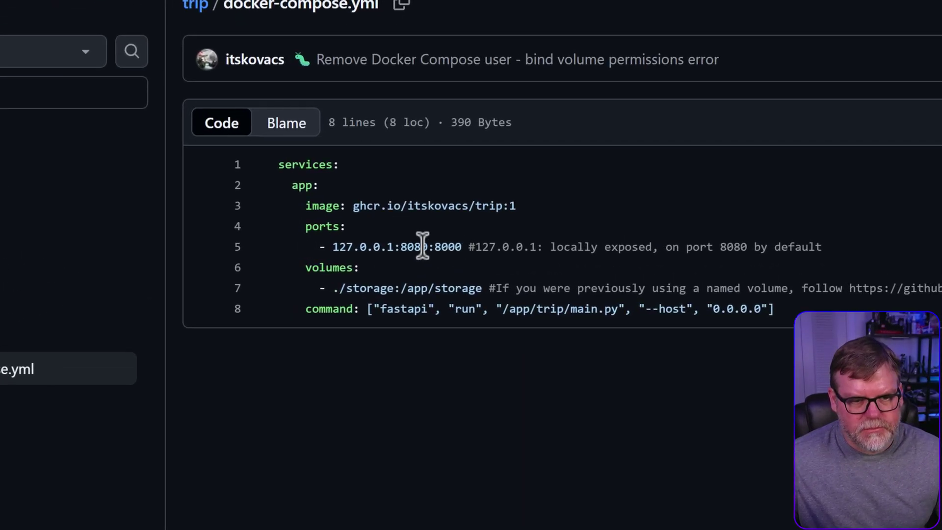
double_click(406, 246)
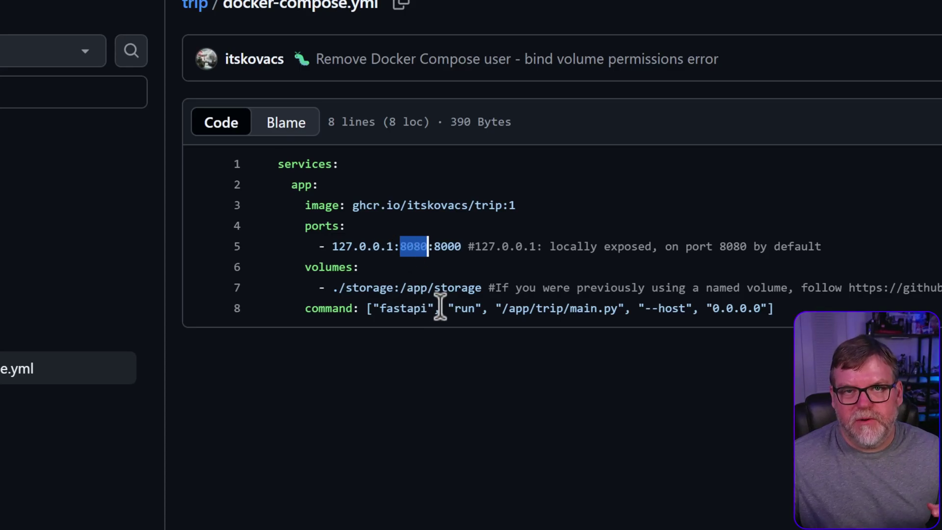
click(449, 240)
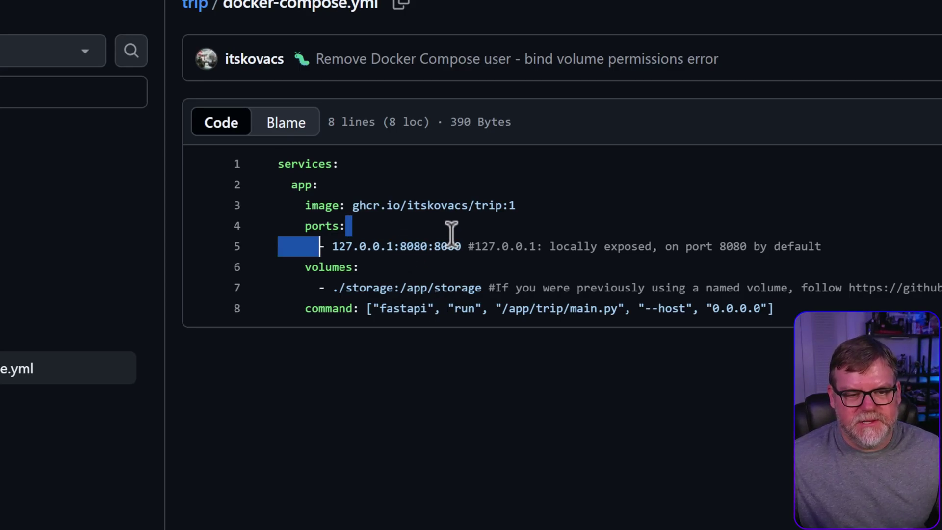
double_click(448, 246)
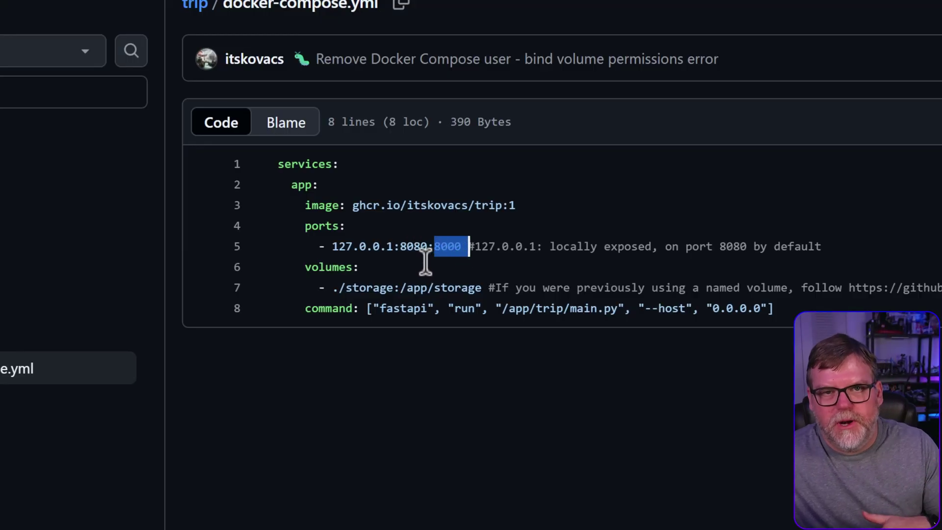
click(441, 250)
mouse_move(459, 251)
mouse_down()
mouse_move(432, 248)
mouse_move(462, 250)
mouse_up()
key(ctrl+c)
click(437, 251)
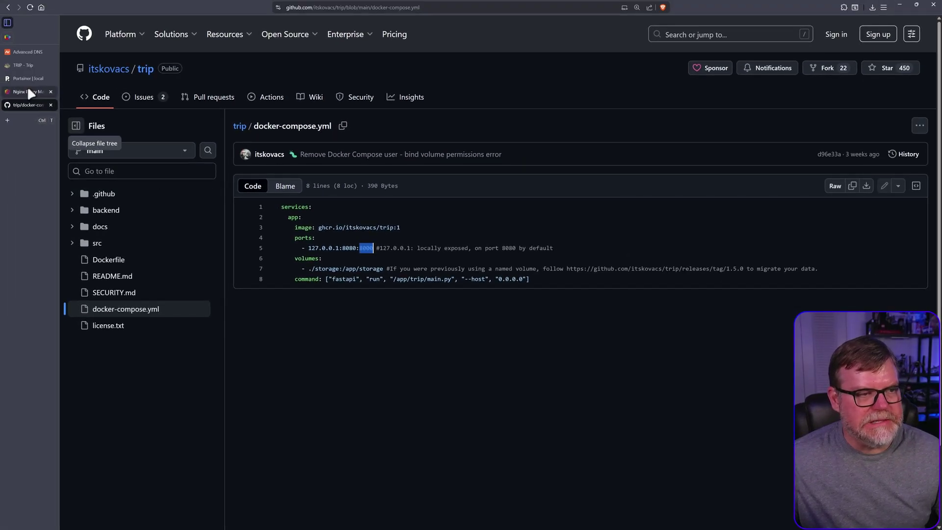
click(28, 89)
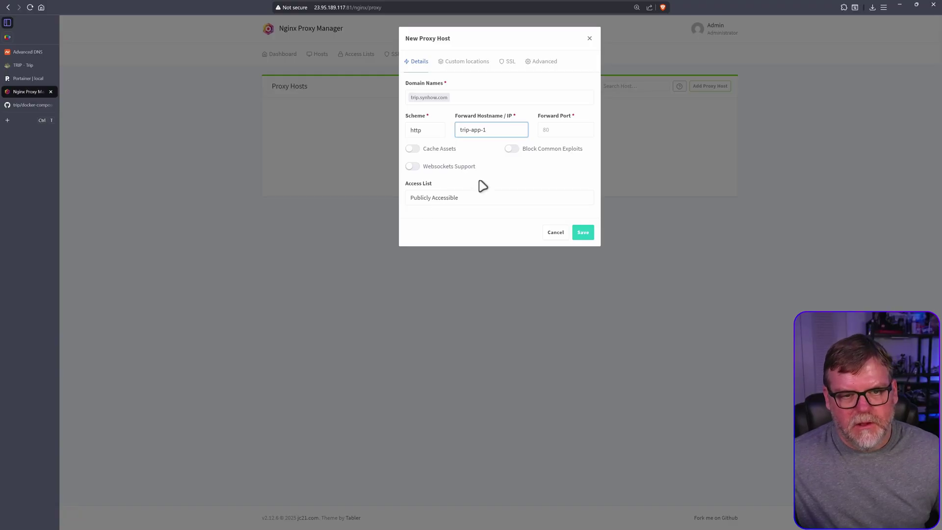
Set forward port 8000, enable Block Common Exploits and Websockets Support, and save the host.
click(558, 130)
key(ctrl+v)
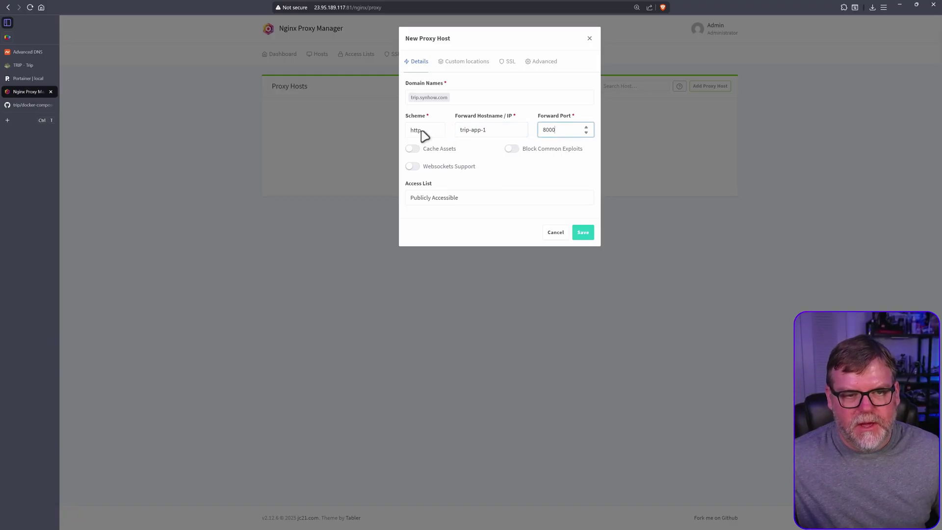
click(510, 149)
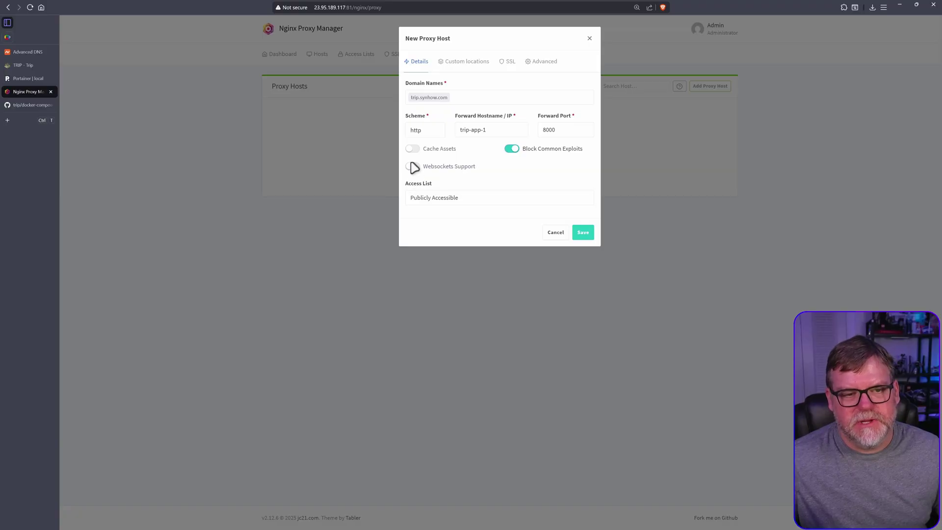
click(412, 166)
click(581, 232)
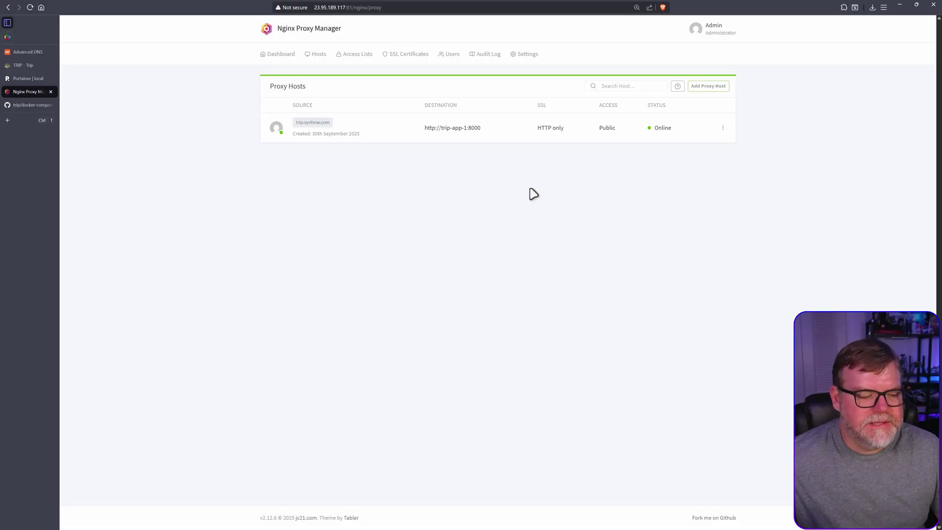
Edit trip.synhow.com to request a new Let's Encrypt certificate with Force SSL, accepting the terms.
click(723, 128)
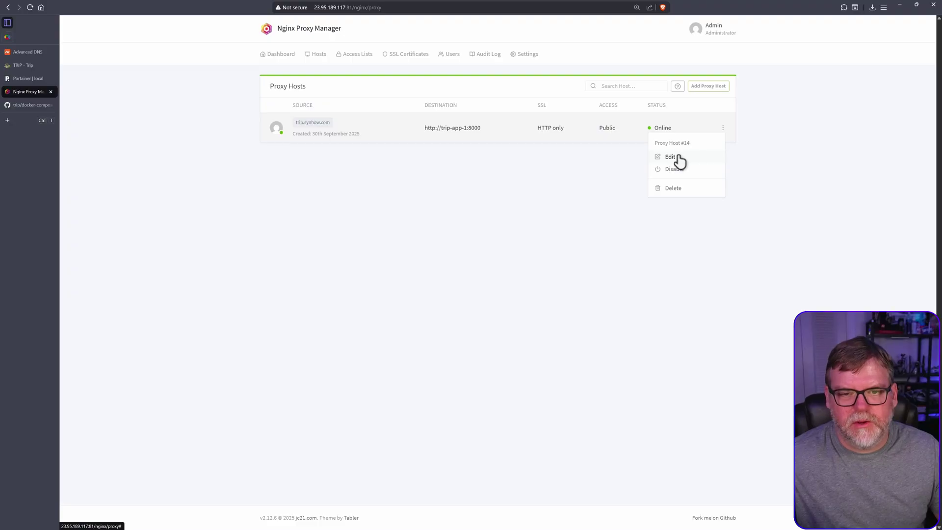
click(670, 157)
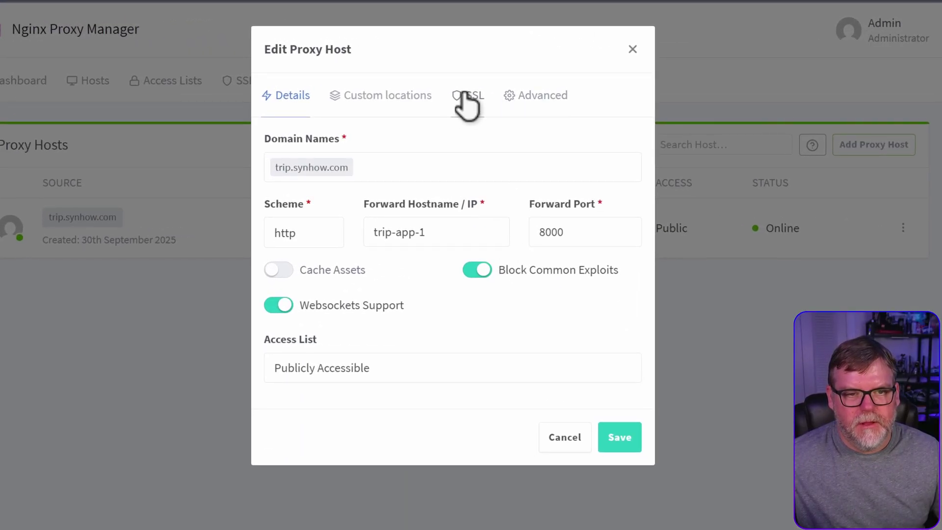
click(464, 96)
click(334, 166)
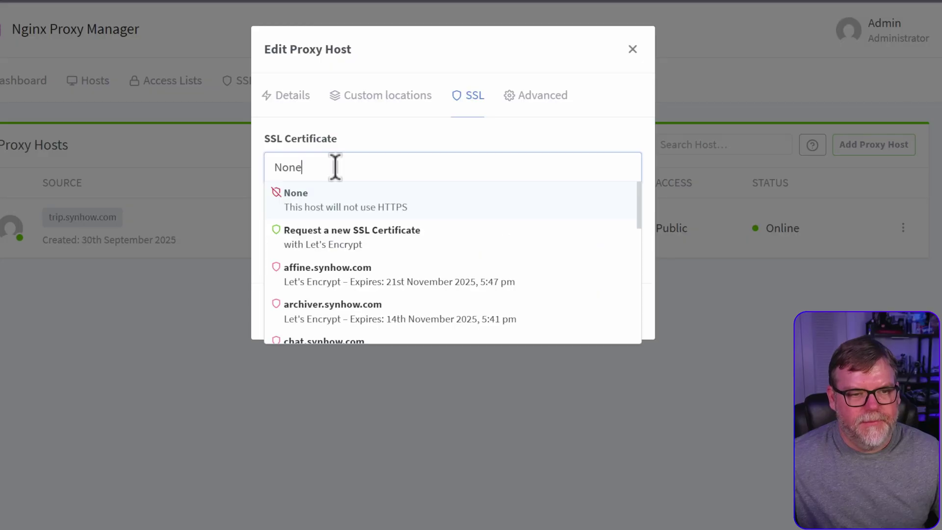
click(338, 245)
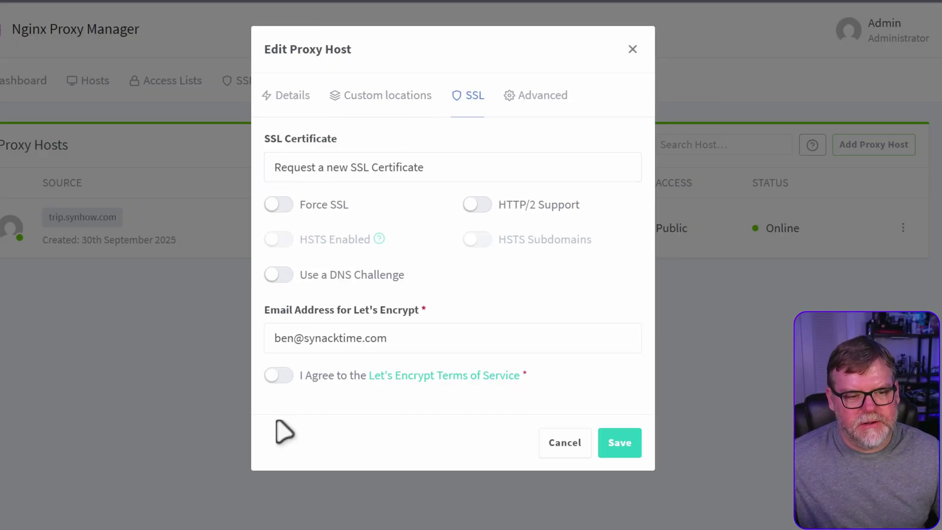
click(278, 204)
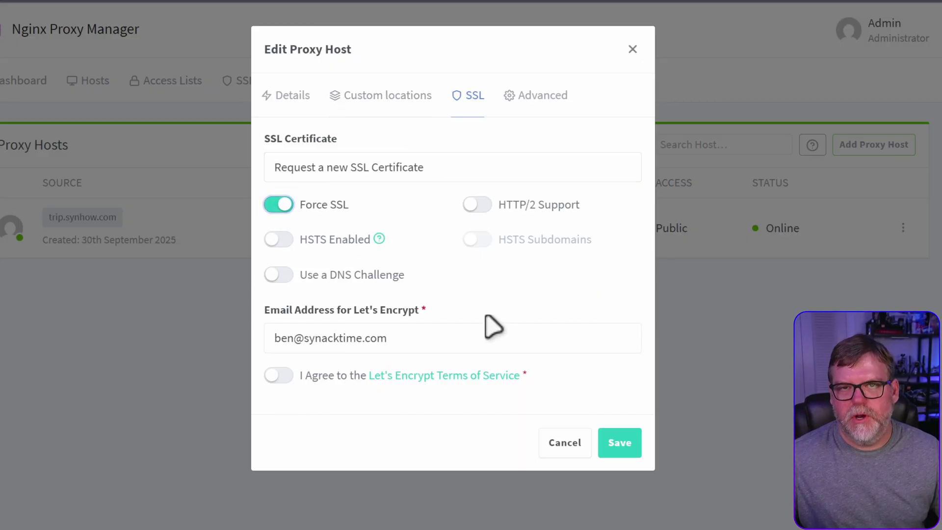
click(278, 375)
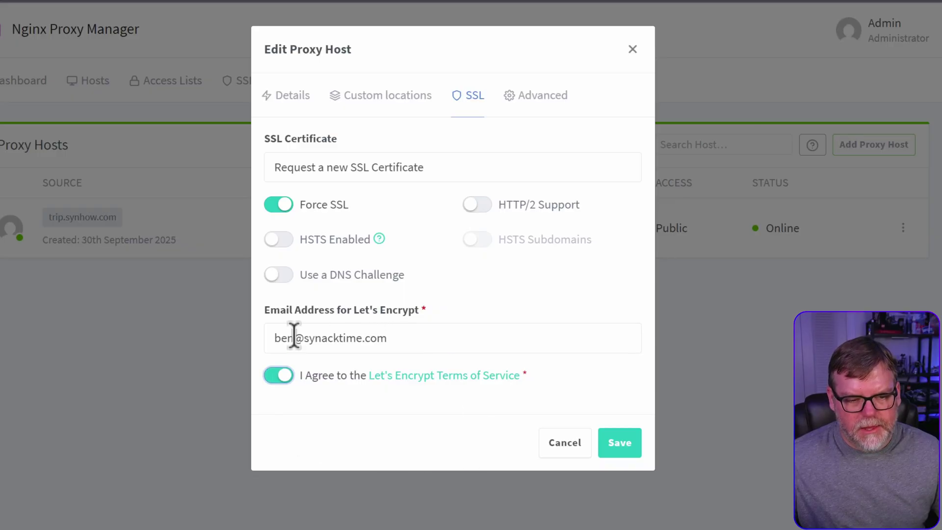
click(622, 445)
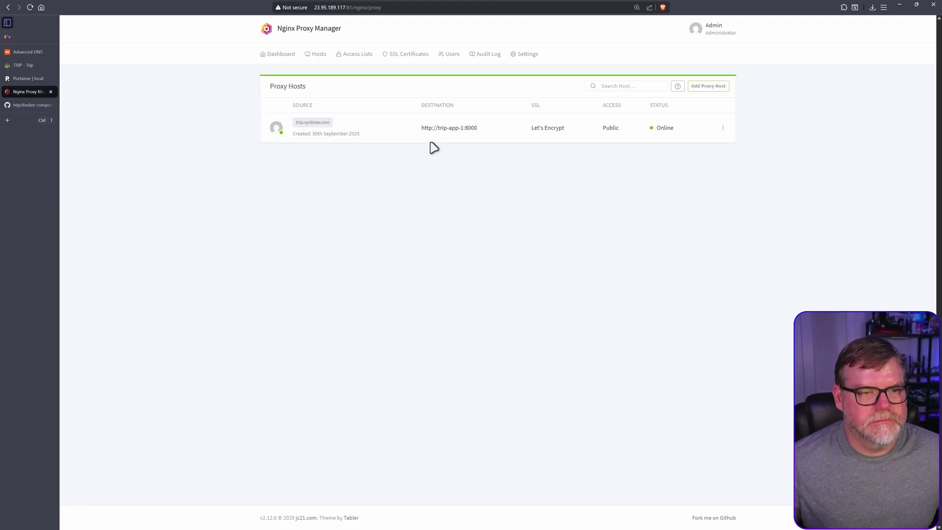
Open trip.synhow.com and register a new TRIP account with a username and password.
click(314, 127)
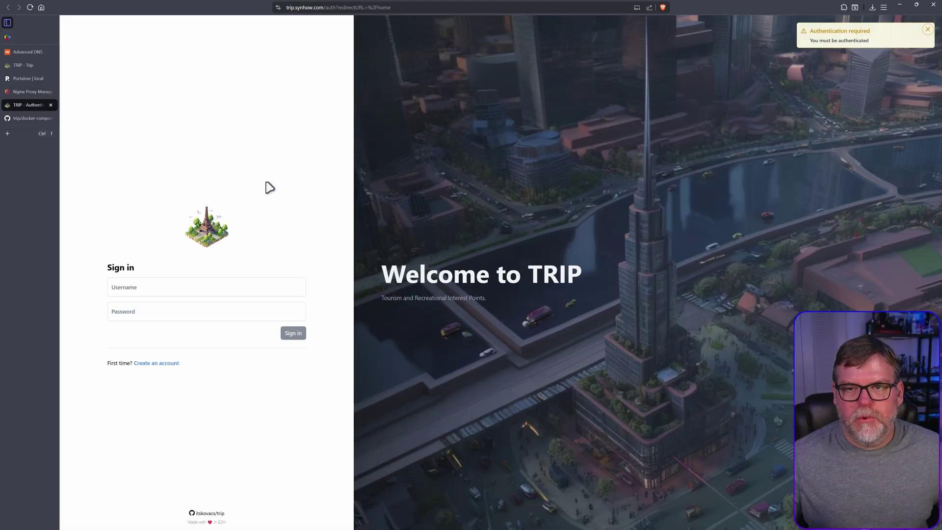
click(927, 30)
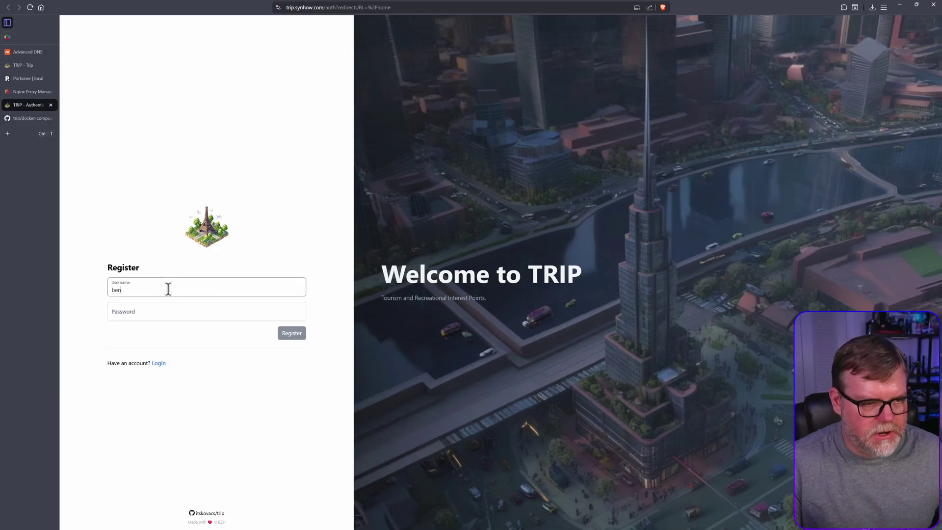
key(Tab)
text(•••)
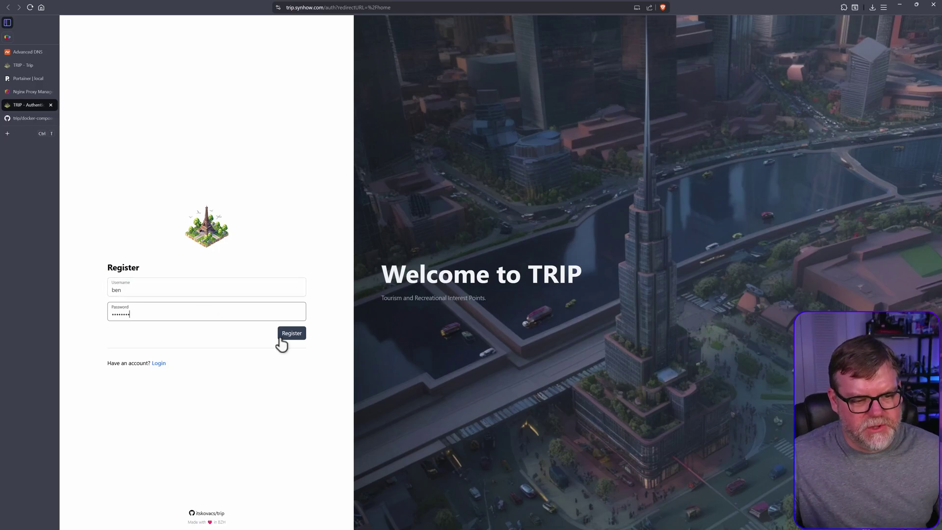
text(•••••)
click(291, 335)
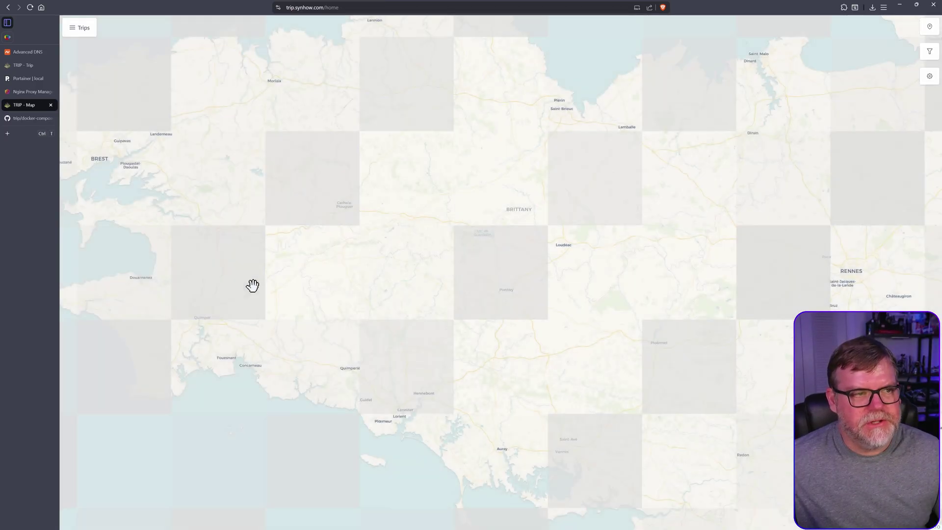
Look through TRIP's Tweaks settings, then close them to return to the map.
scroll(472, 274, down, 3)
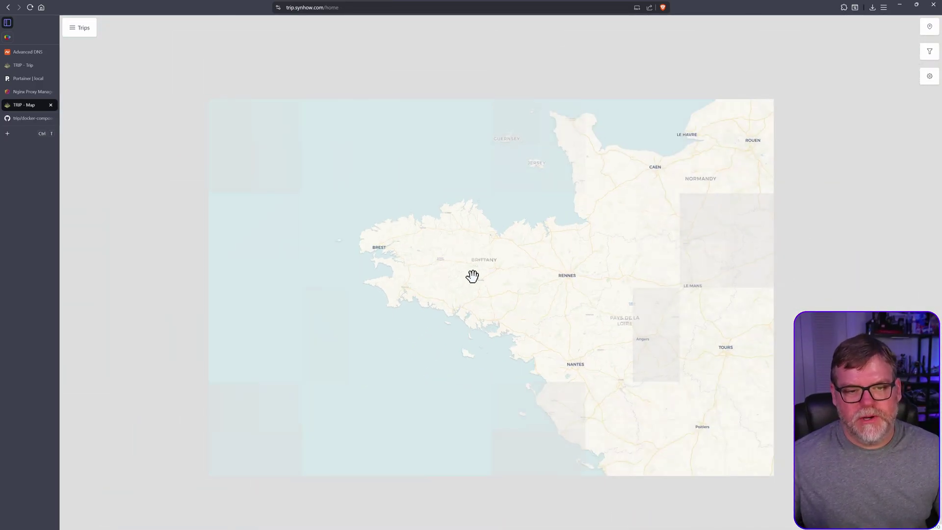
scroll(485, 265, down, 1)
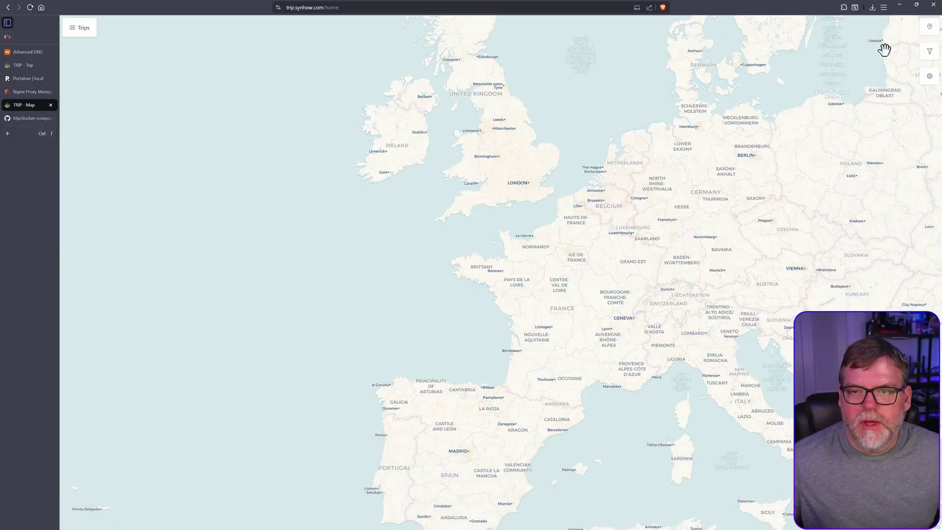
click(931, 77)
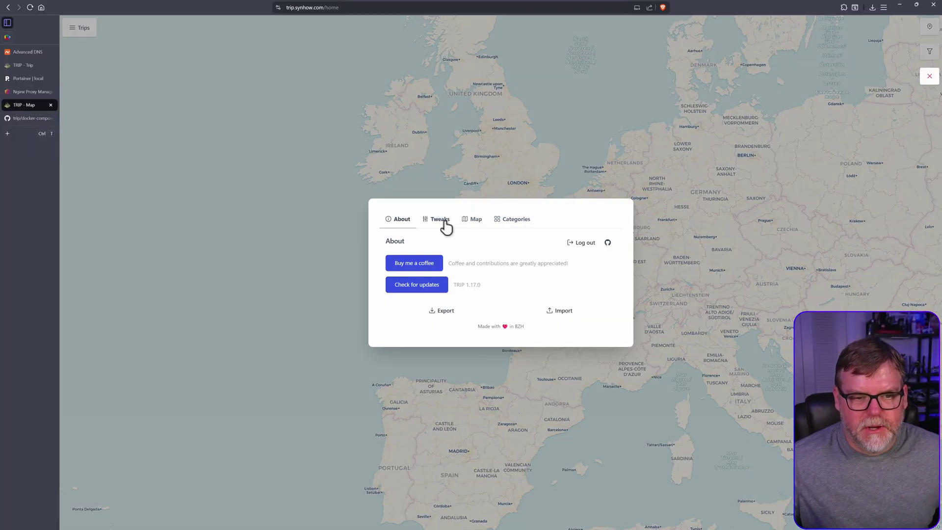
click(444, 225)
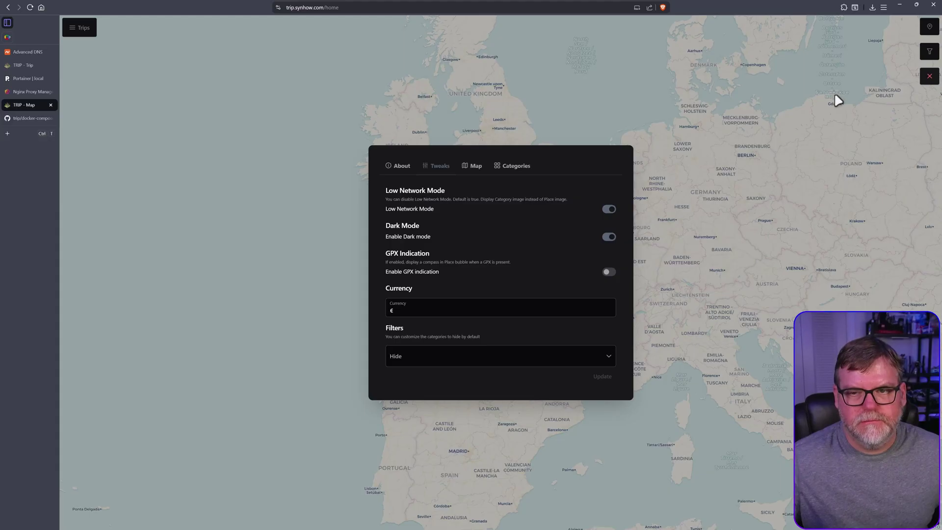
click(929, 76)
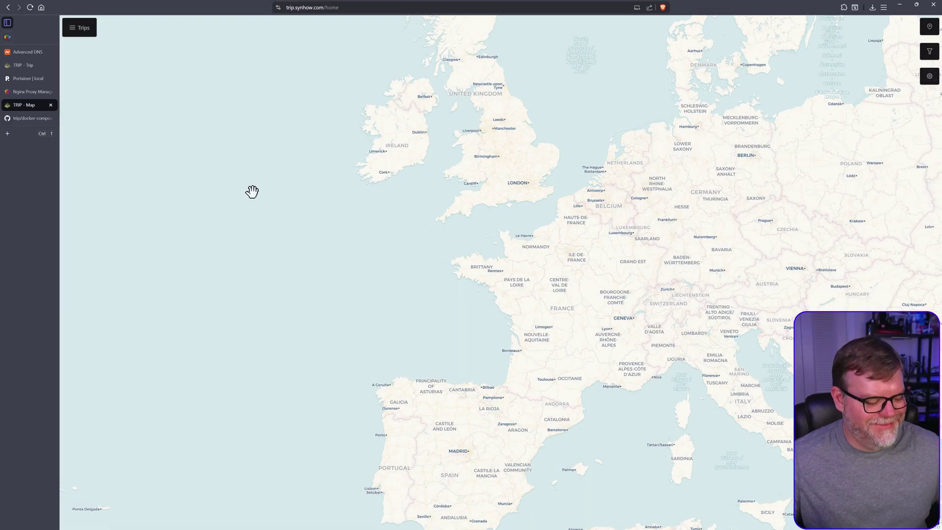